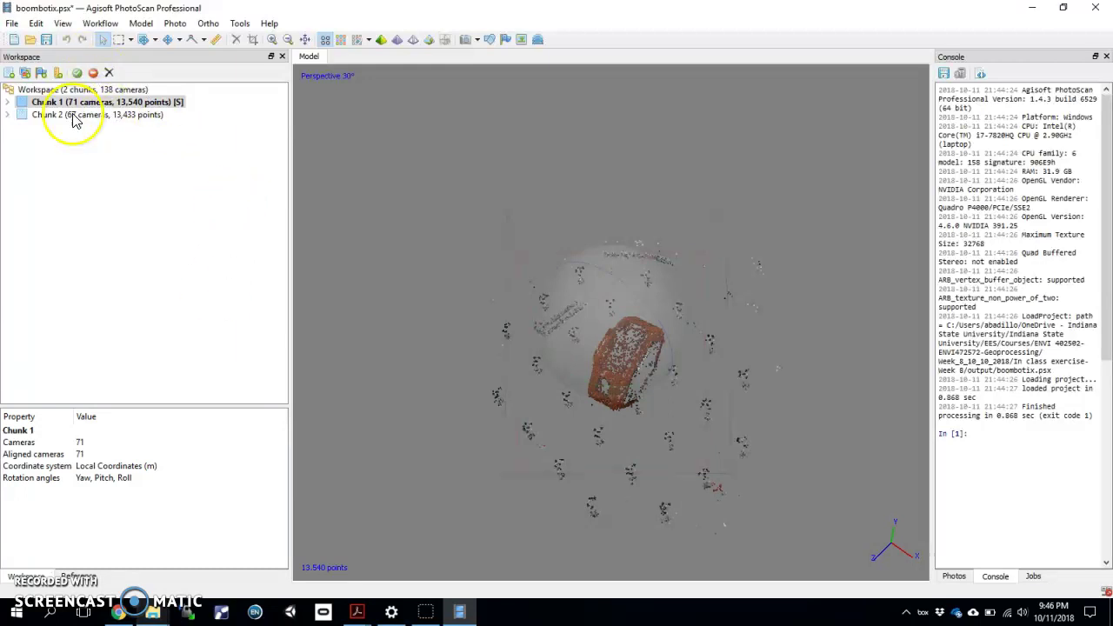
Activate Chunk 1 and Chunk 2 in turn to compare their sparse point clouds, finishing on Chunk 2
{"action": "left_click", "coordinate": [802, 344]}
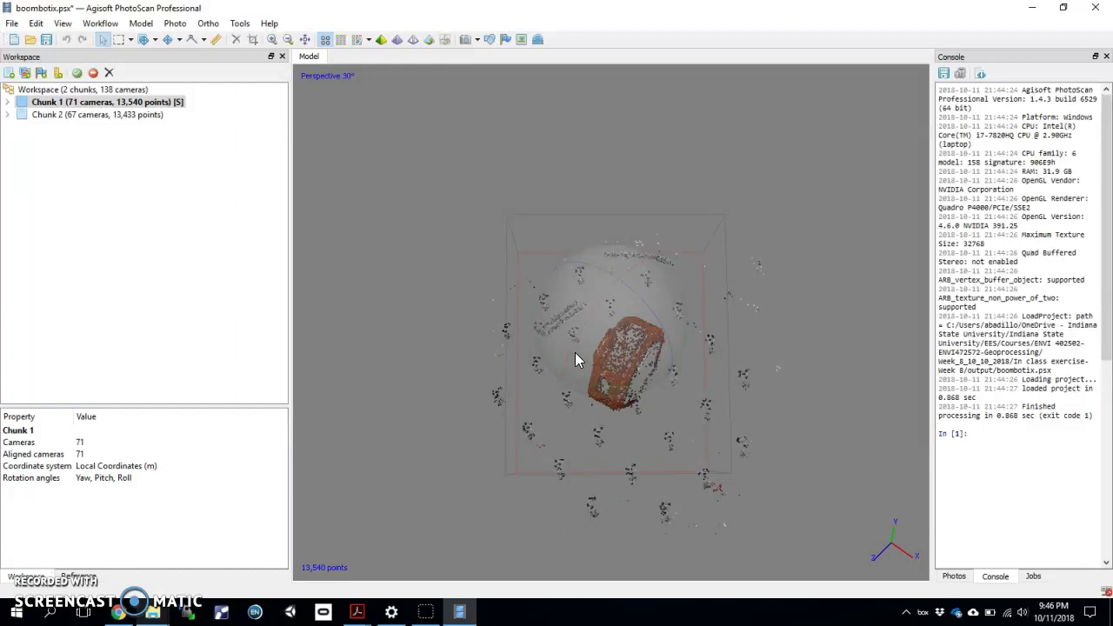
{"action": "left_click", "coordinate": [90, 104]}
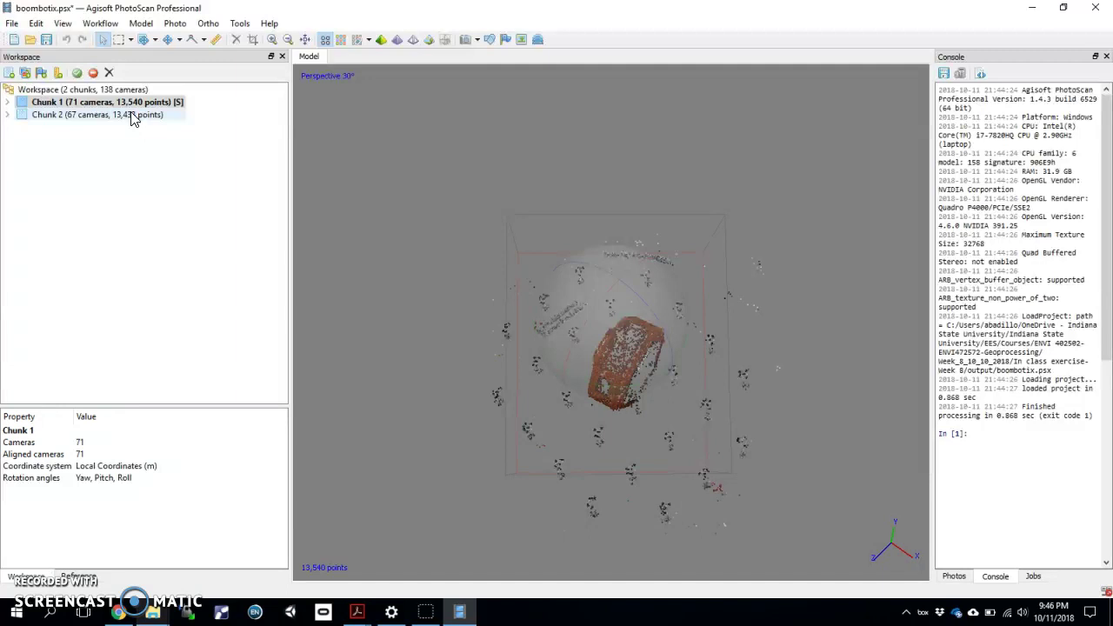
{"action": "left_click", "coordinate": [54, 104]}
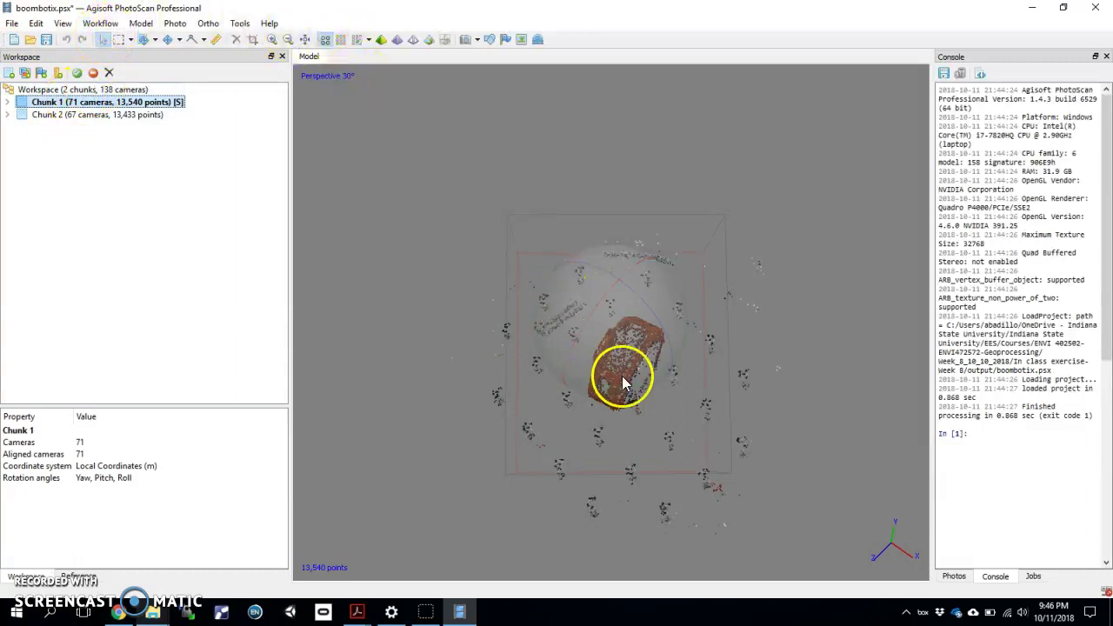
{"action": "double_click", "coordinate": [122, 117]}
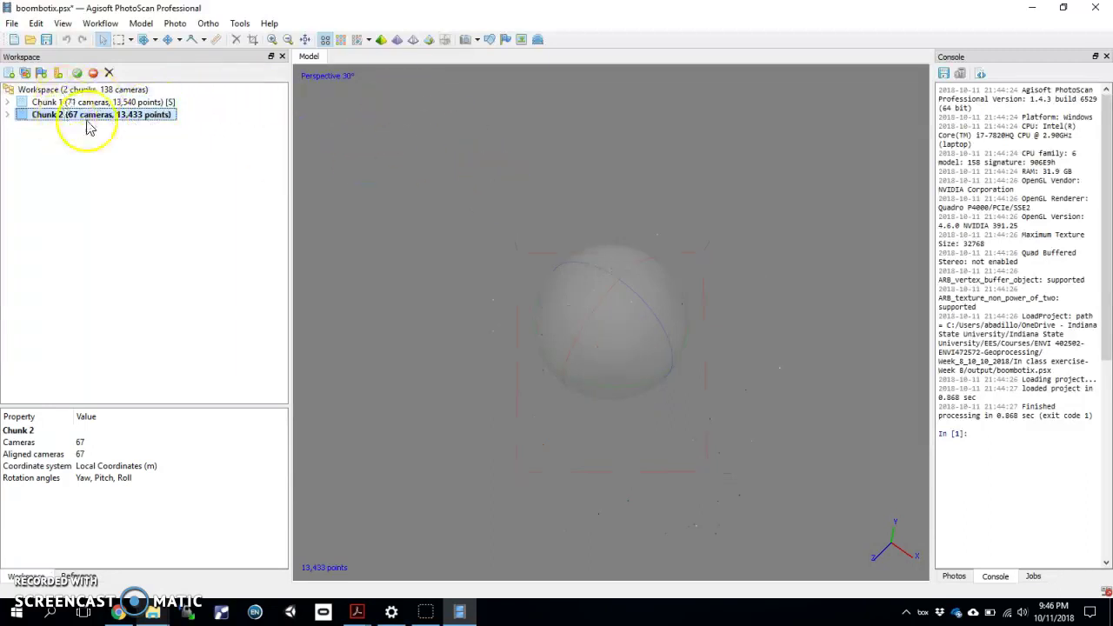
{"action": "double_click", "coordinate": [126, 102]}
{"action": "double_click", "coordinate": [126, 114]}
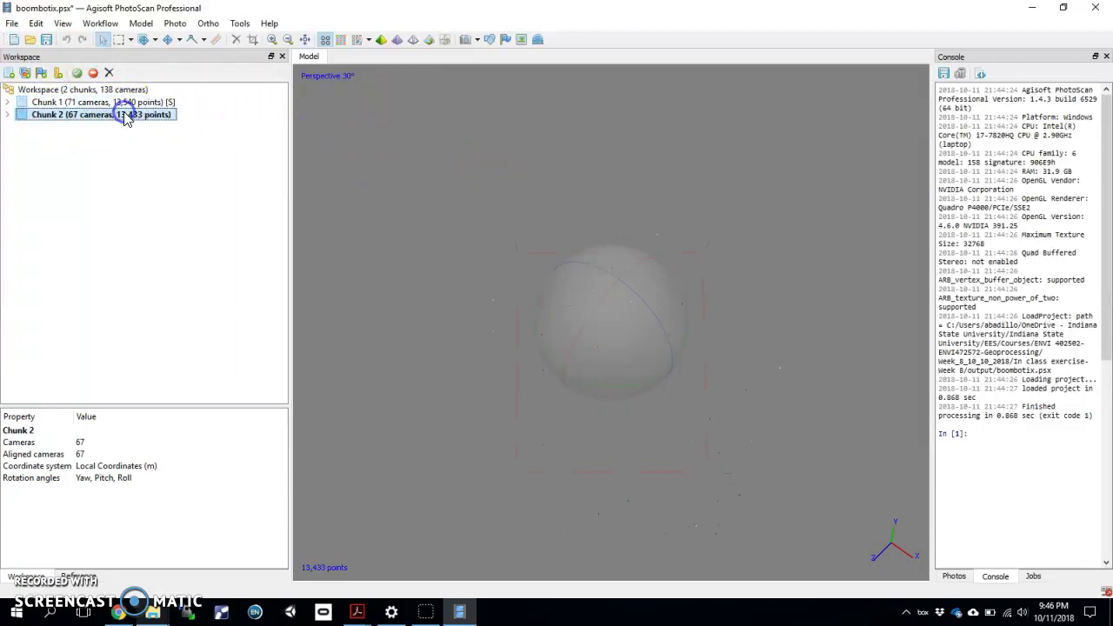
{"action": "double_click", "coordinate": [133, 104]}
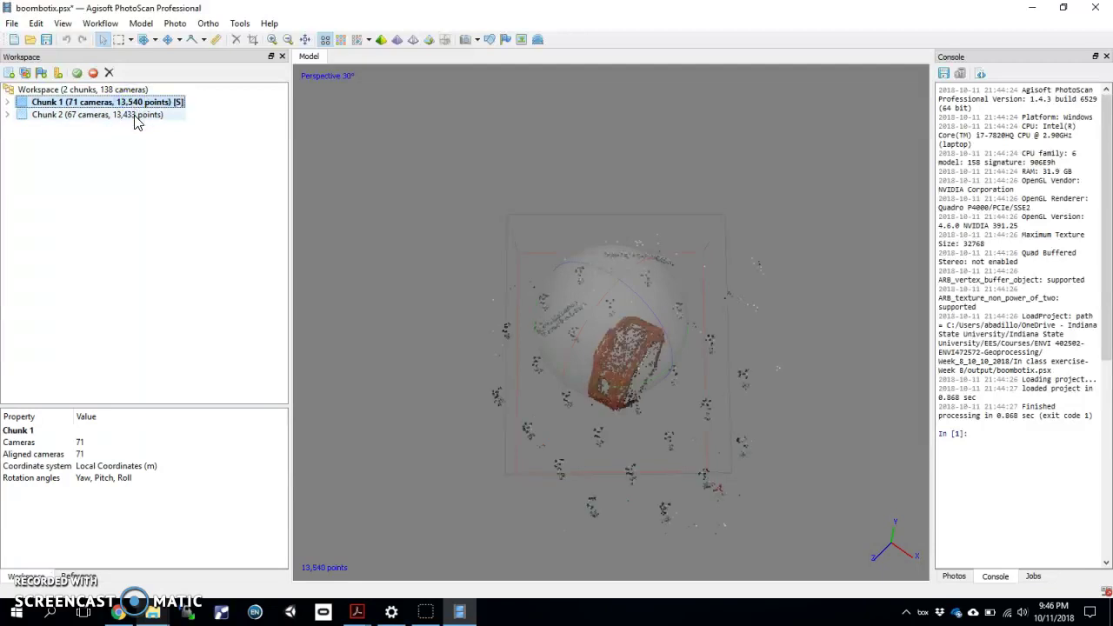
{"action": "double_click", "coordinate": [137, 115]}
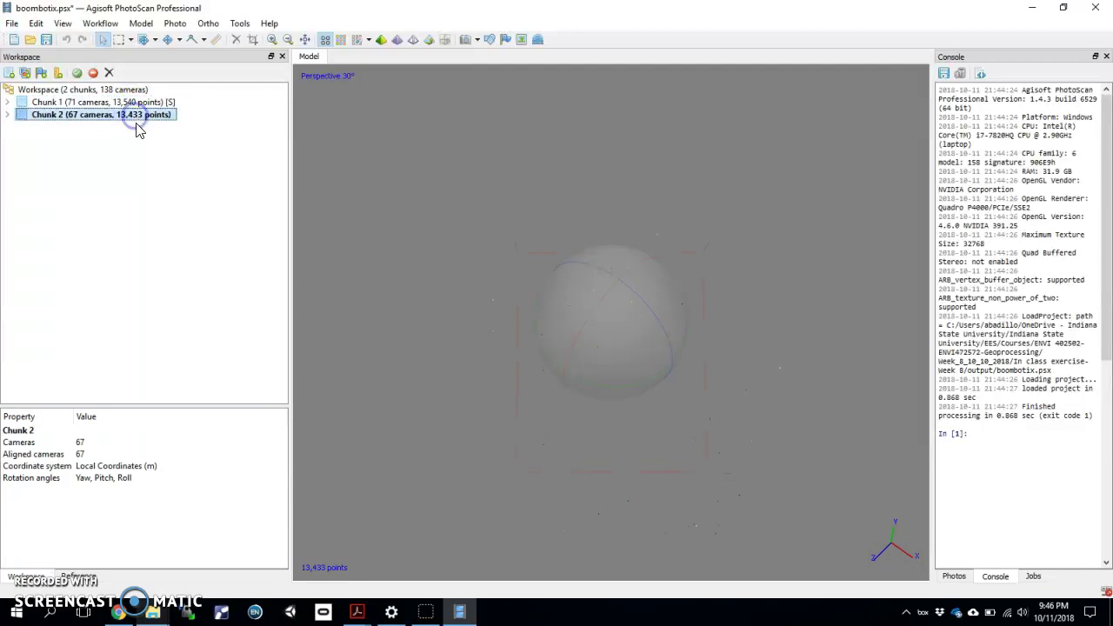
Look through the camera of photo DSC09561 in Chunk 2 and examine the sparse cloud around the object
{"action": "left_click", "coordinate": [954, 576]}
{"action": "left_click", "coordinate": [977, 119]}
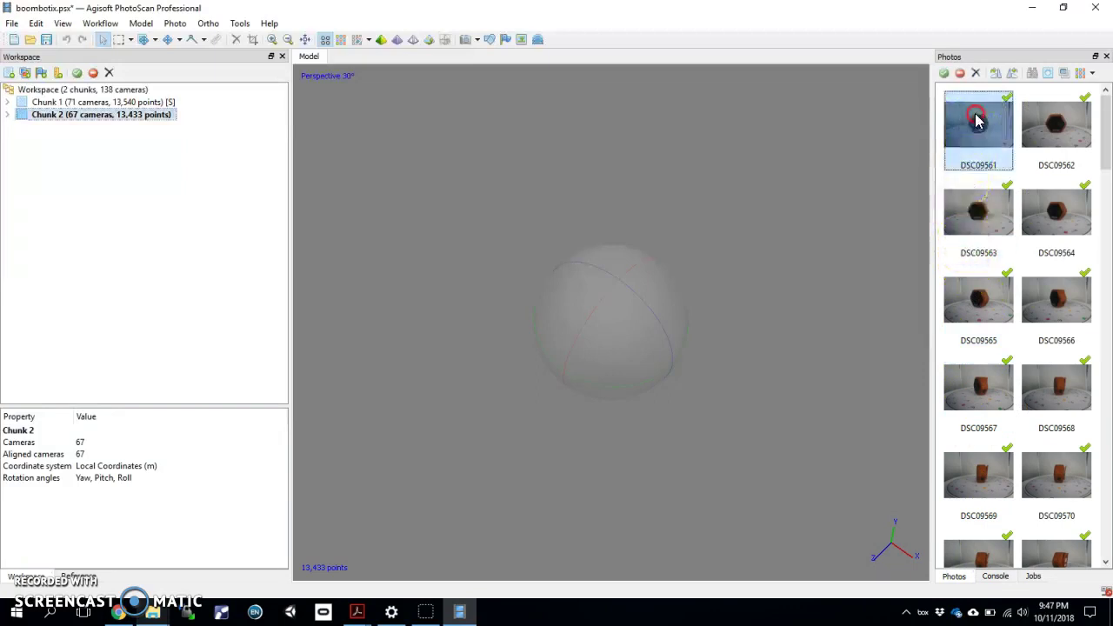
{"action": "right_click", "coordinate": [974, 117]}
{"action": "left_click", "coordinate": [1020, 154]}
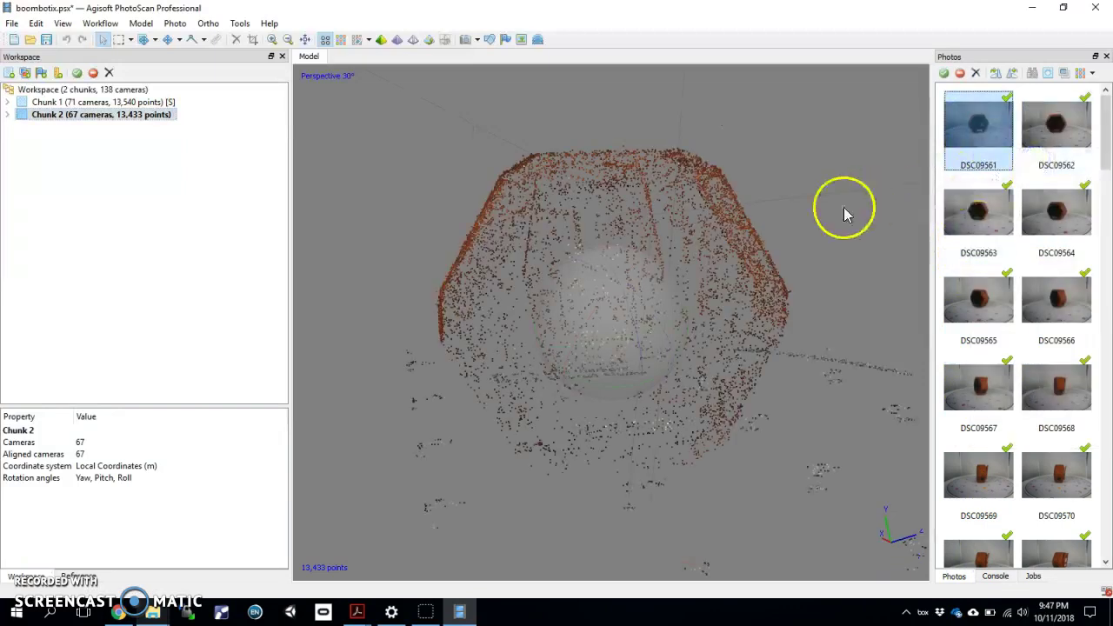
{"action": "left_click_drag", "start_coordinate": [609, 298], "coordinate": [652, 308]}
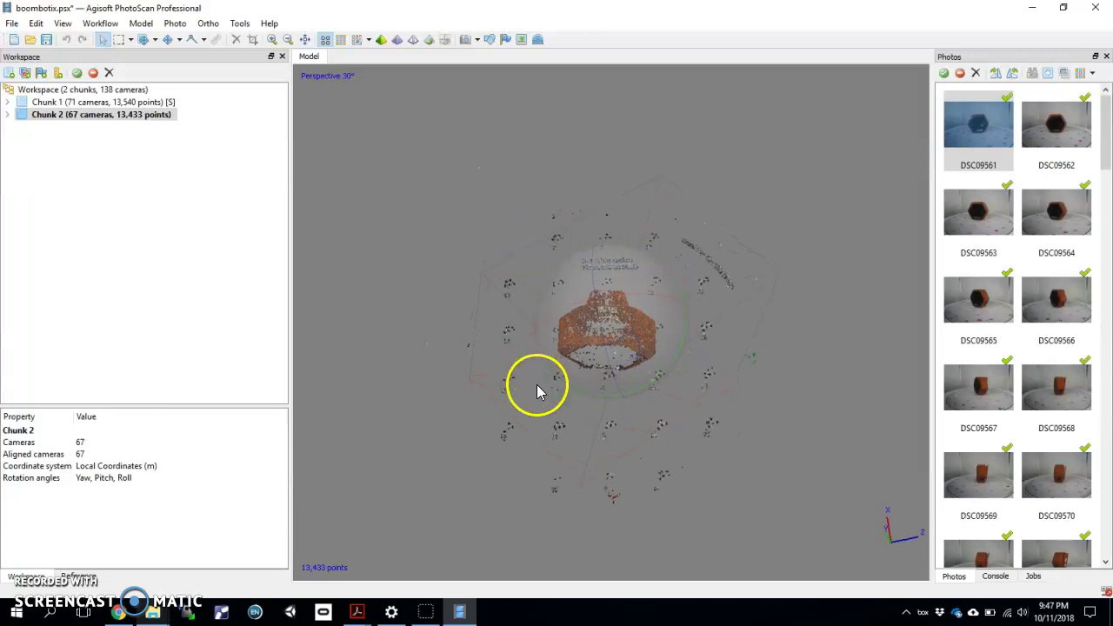
{"action": "mouse_move", "coordinate": [634, 357]}
{"action": "left_mouse_down"}
{"action": "mouse_move", "coordinate": [561, 330]}
{"action": "mouse_move", "coordinate": [582, 313]}
{"action": "mouse_move", "coordinate": [611, 330]}
{"action": "mouse_move", "coordinate": [601, 350]}
{"action": "mouse_move", "coordinate": [641, 345]}
{"action": "left_mouse_up"}
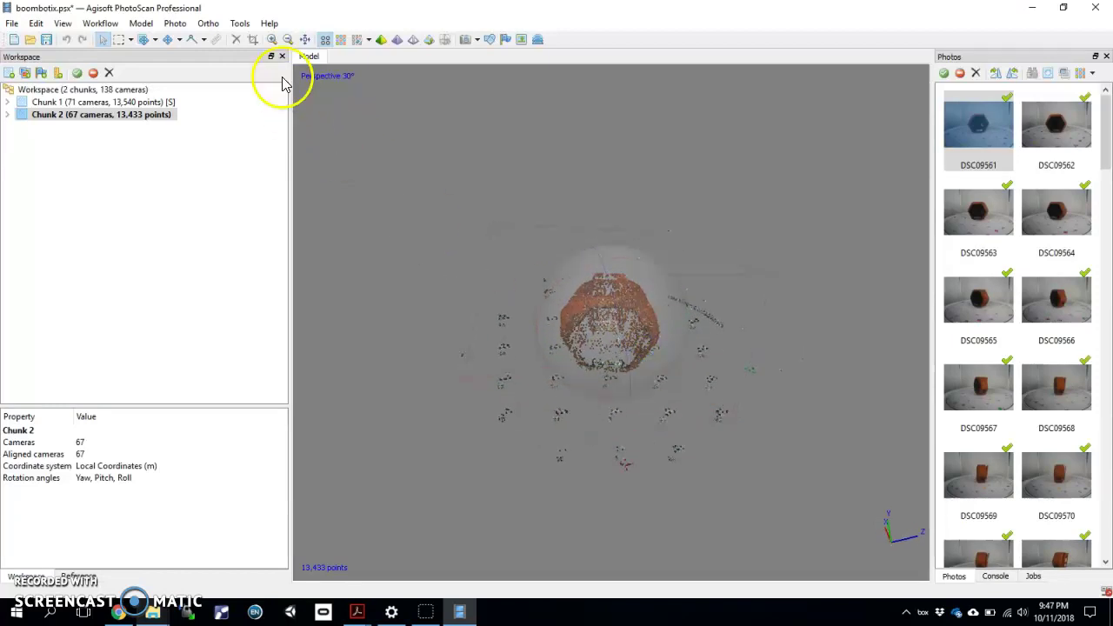
Detect the printed markers in the photos of Chunk 2
{"action": "left_click", "coordinate": [243, 24]}
{"action": "mouse_move", "coordinate": [249, 39]}
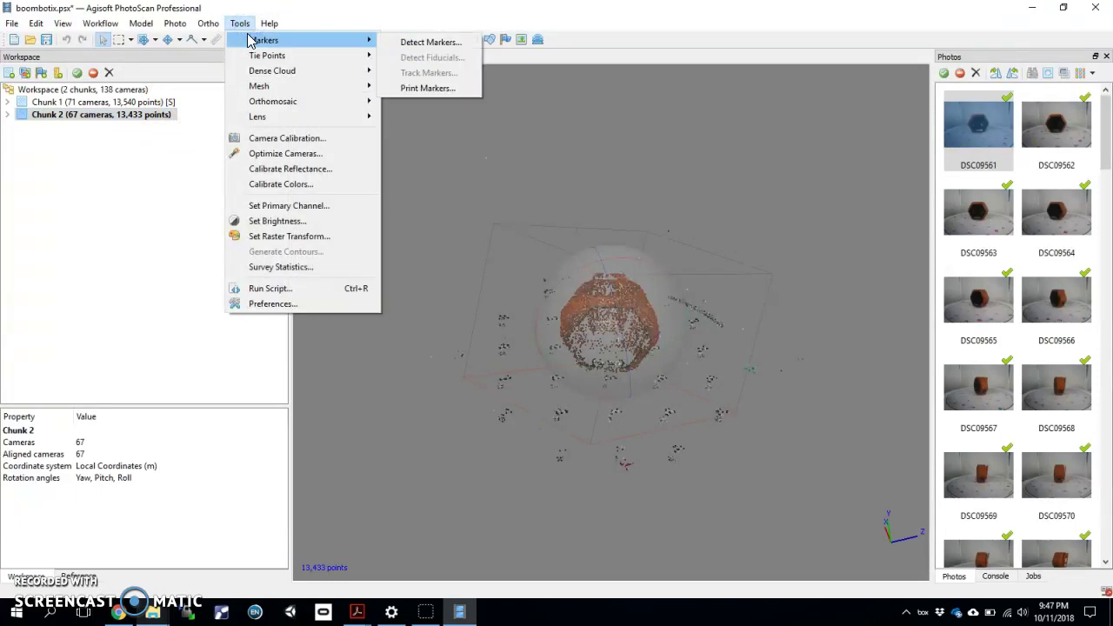
{"action": "left_click", "coordinate": [455, 45]}
{"action": "left_click", "coordinate": [518, 339]}
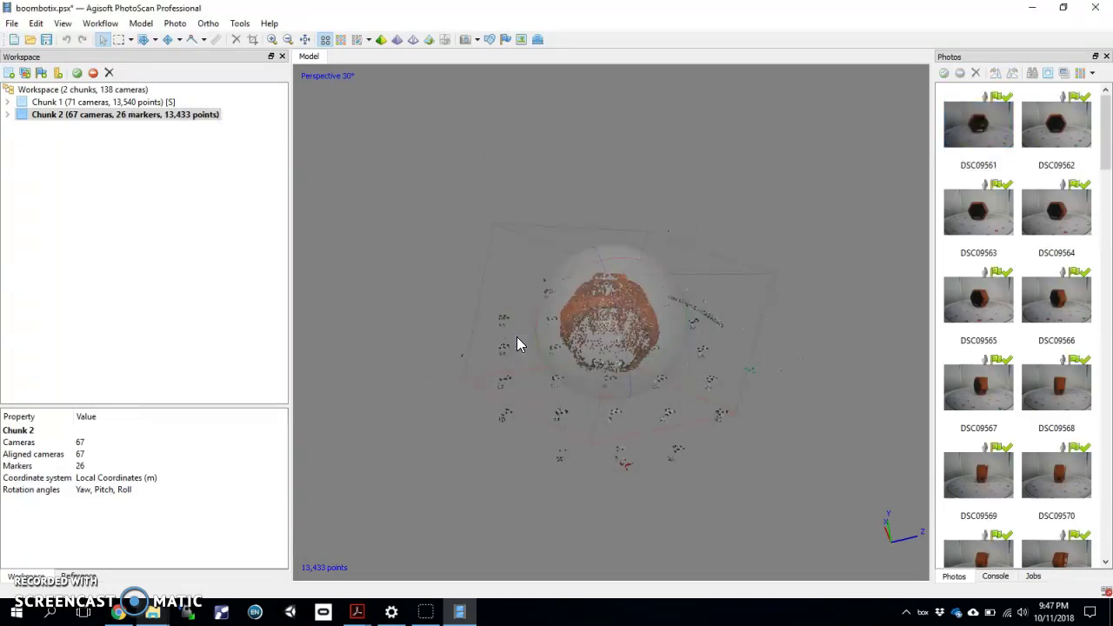
Show the markers on Chunk 2's sparse cloud to check their positions, and hide them again
{"action": "left_click", "coordinate": [508, 40]}
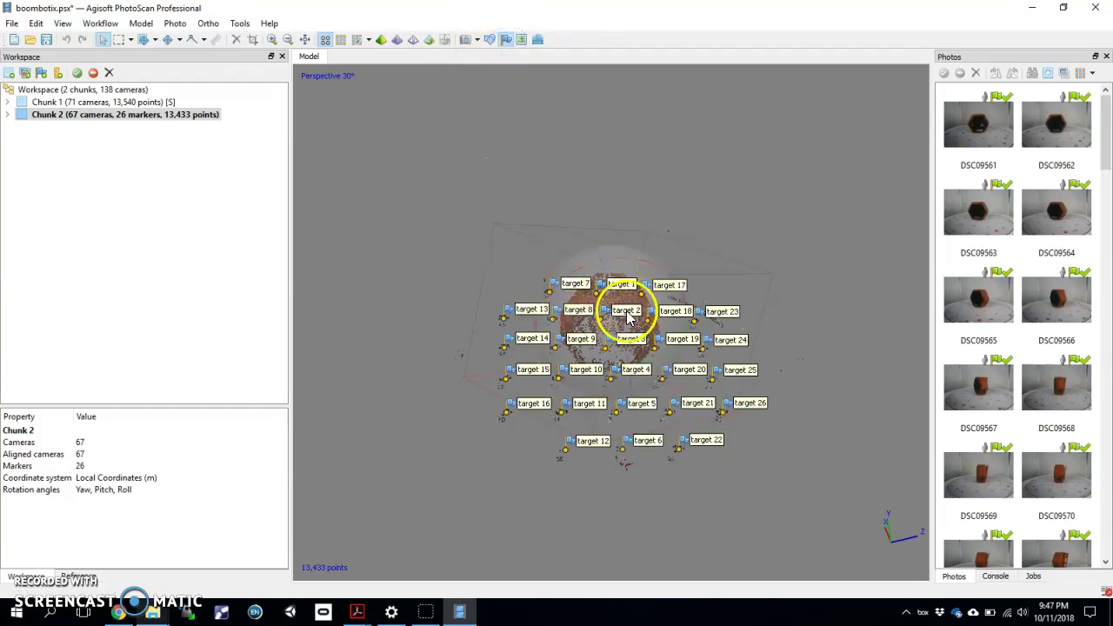
{"action": "mouse_move", "coordinate": [621, 311]}
{"action": "left_mouse_down"}
{"action": "mouse_move", "coordinate": [621, 360]}
{"action": "mouse_move", "coordinate": [630, 240]}
{"action": "mouse_move", "coordinate": [632, 313]}
{"action": "left_mouse_up"}
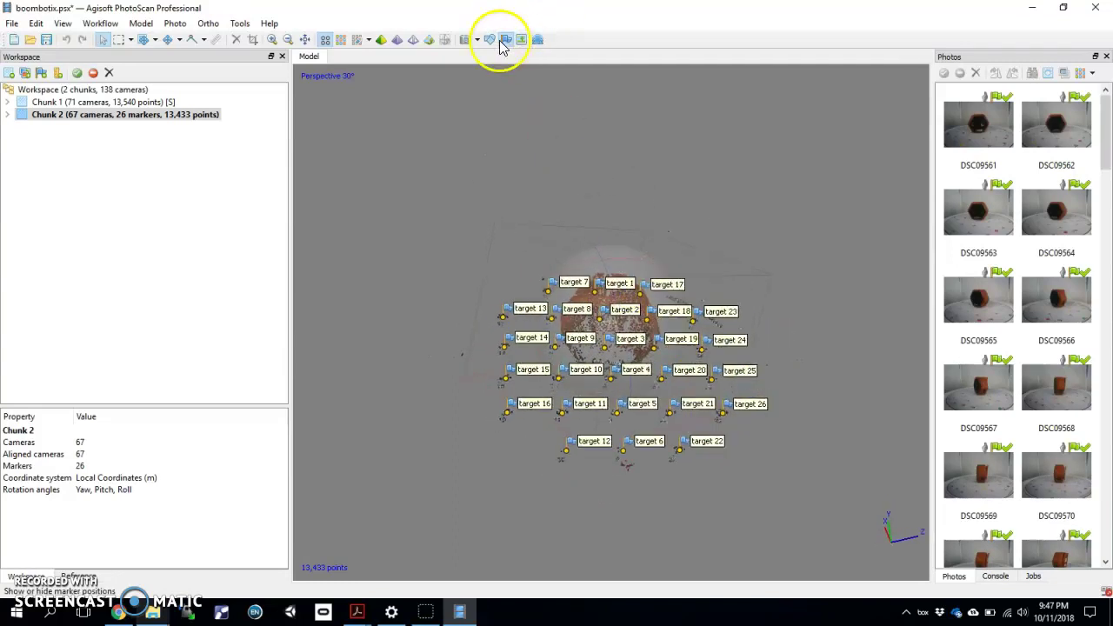
{"action": "left_click", "coordinate": [504, 40]}
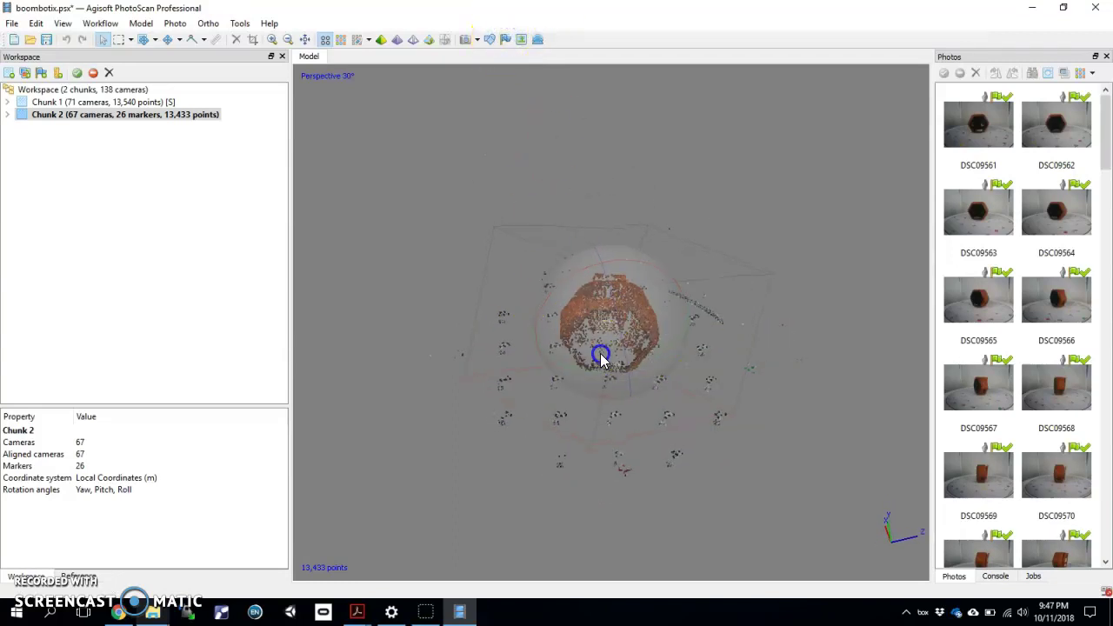
{"action": "left_click_drag", "start_coordinate": [621, 400], "coordinate": [603, 399]}
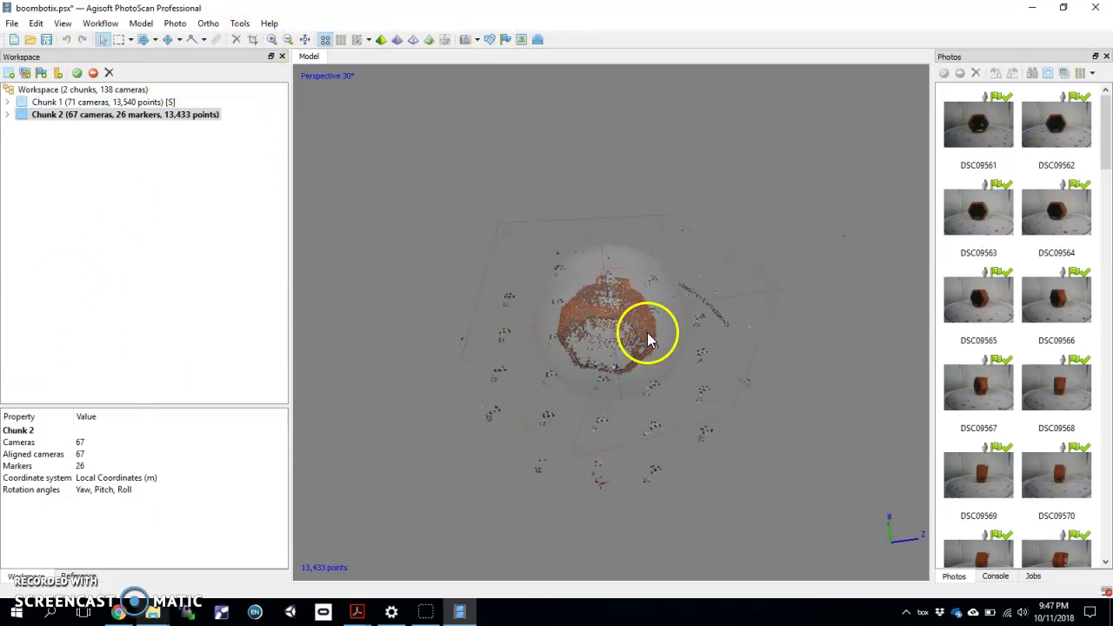
{"action": "left_click_drag", "start_coordinate": [647, 333], "coordinate": [589, 320]}
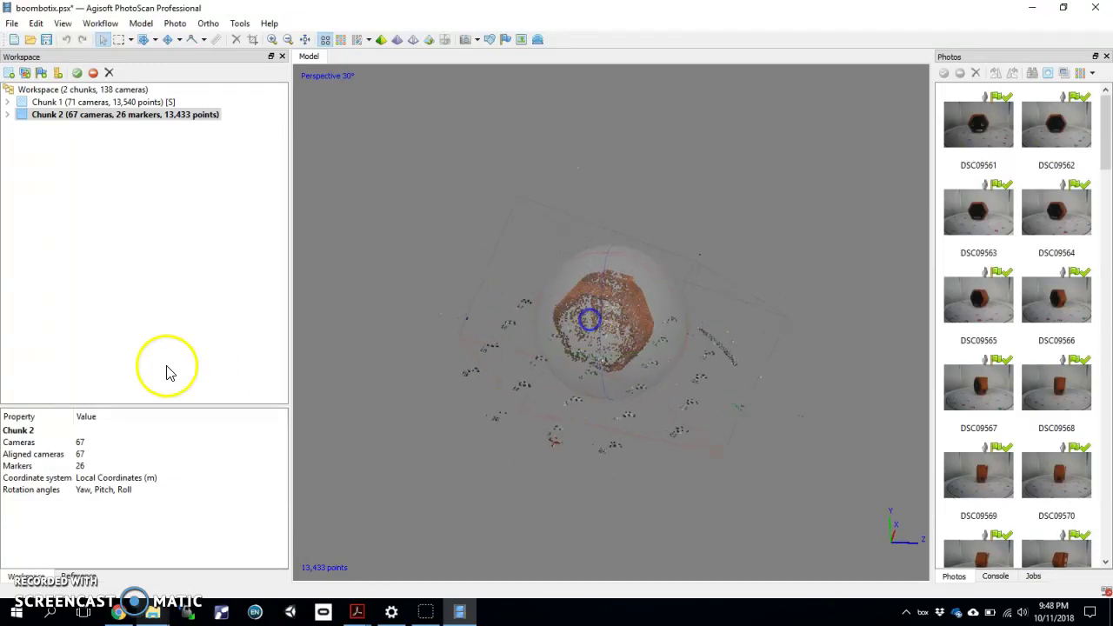
Display Chunk 2's markers in the model and create a scale bar between target 10 and target 15
{"action": "left_click", "coordinate": [99, 578]}
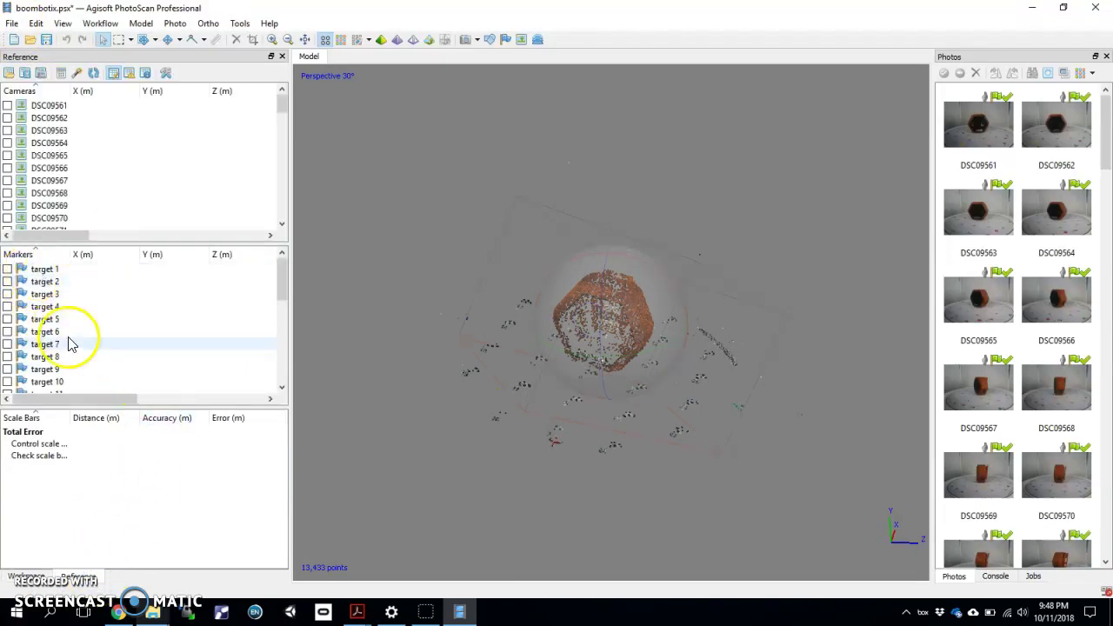
{"action": "left_click_drag", "start_coordinate": [522, 356], "coordinate": [584, 371]}
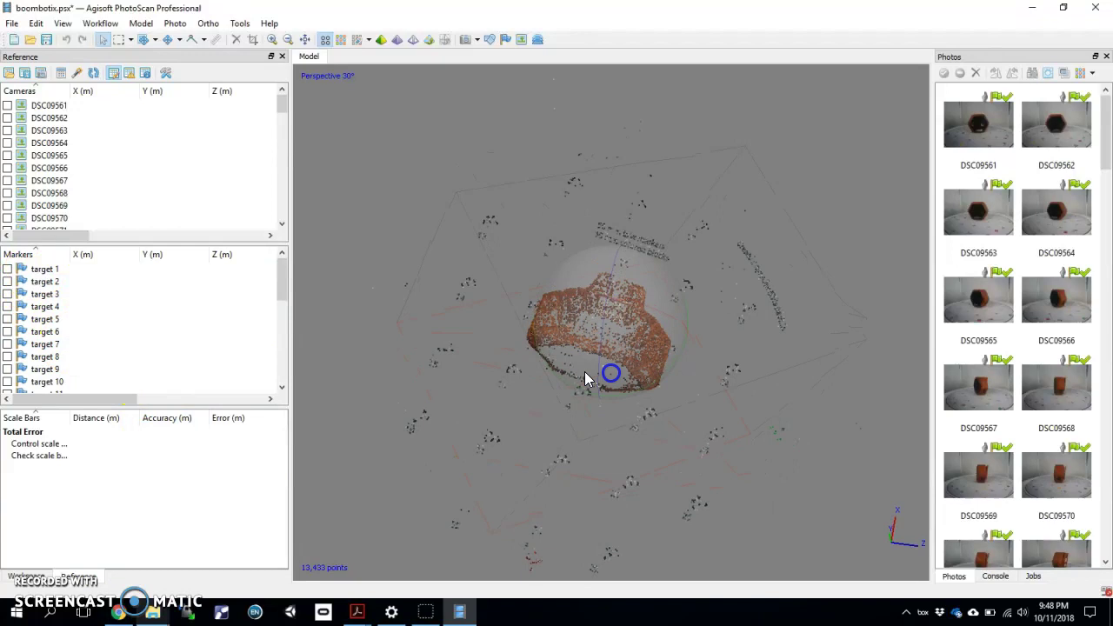
{"action": "left_click", "coordinate": [508, 39]}
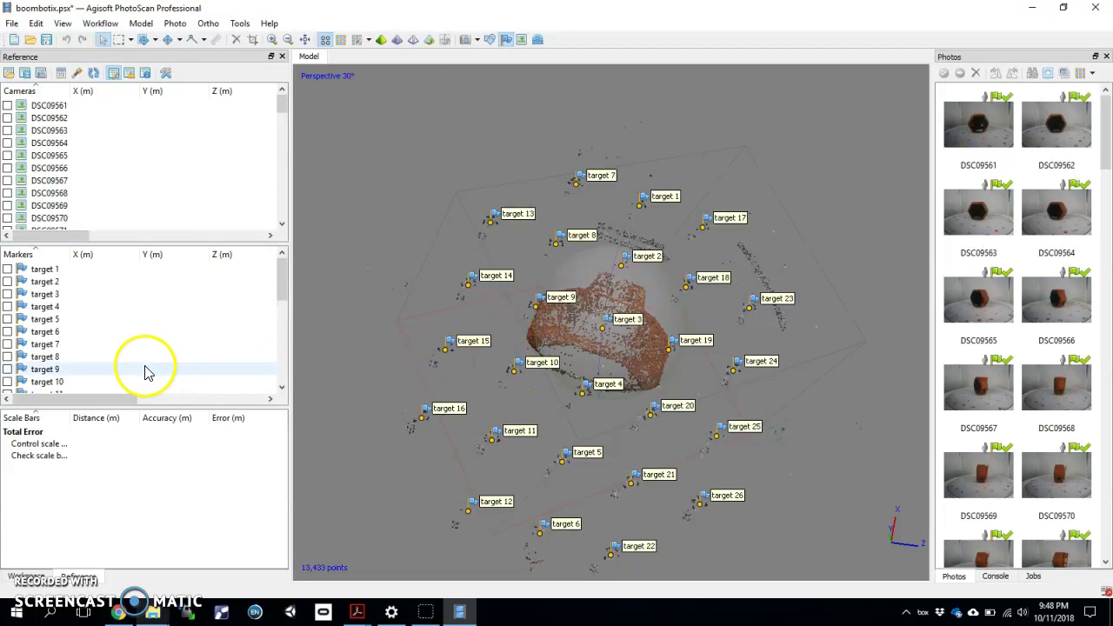
{"action": "left_click", "coordinate": [56, 382]}
{"action": "scroll", "coordinate": [104, 321], "scroll_direction": "down", "scroll_amount": 2}
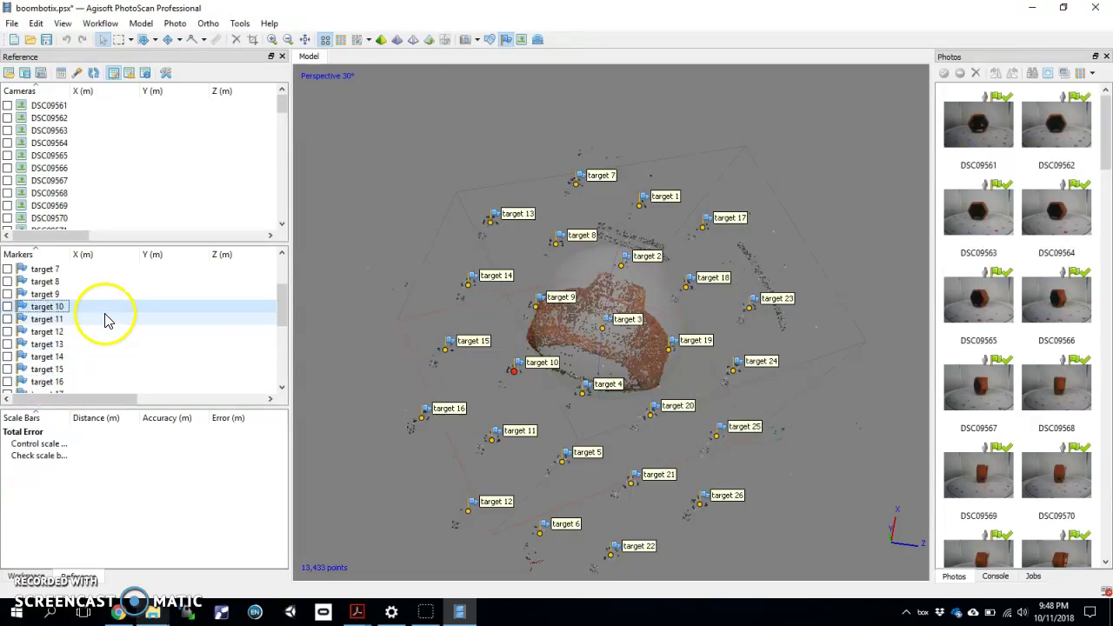
{"action": "left_click", "coordinate": [66, 370], "text": "ctrl"}
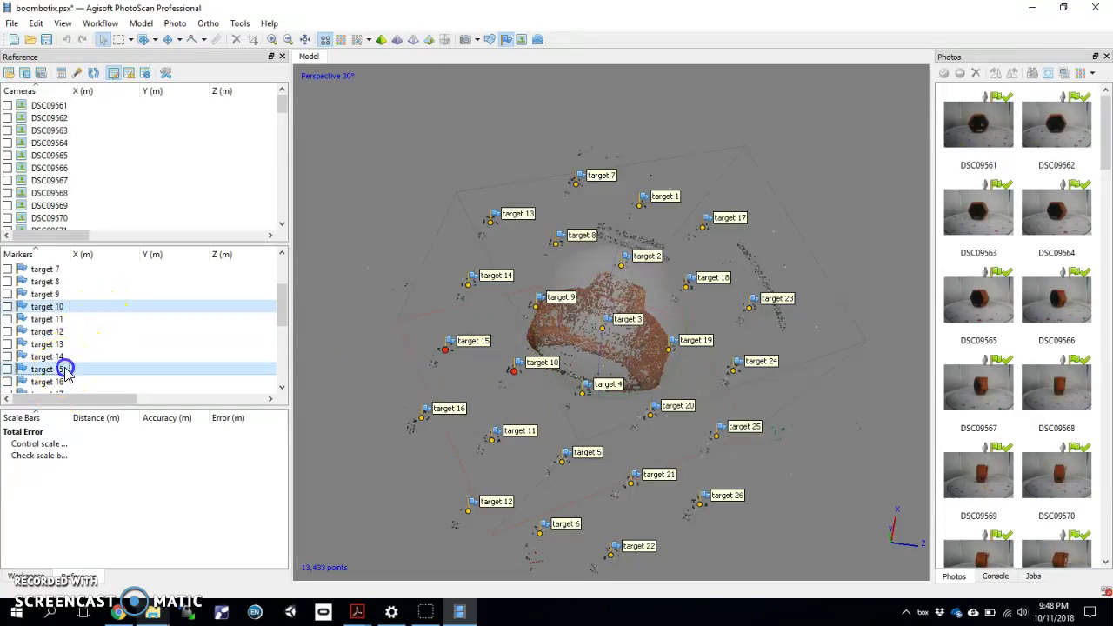
{"action": "right_click", "coordinate": [65, 369]}
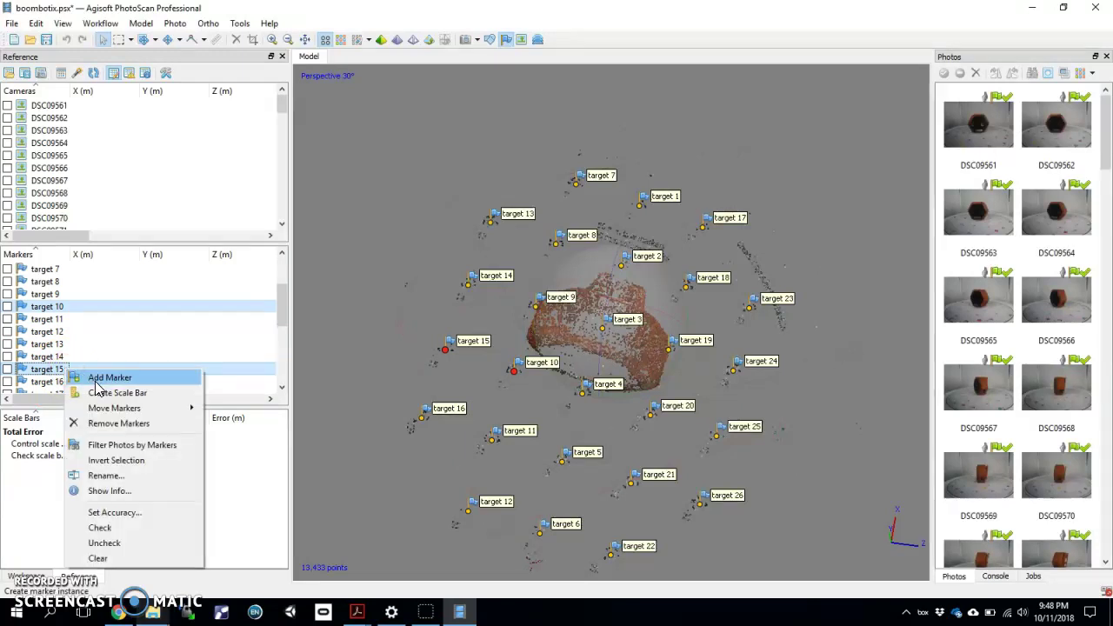
{"action": "left_click", "coordinate": [111, 392]}
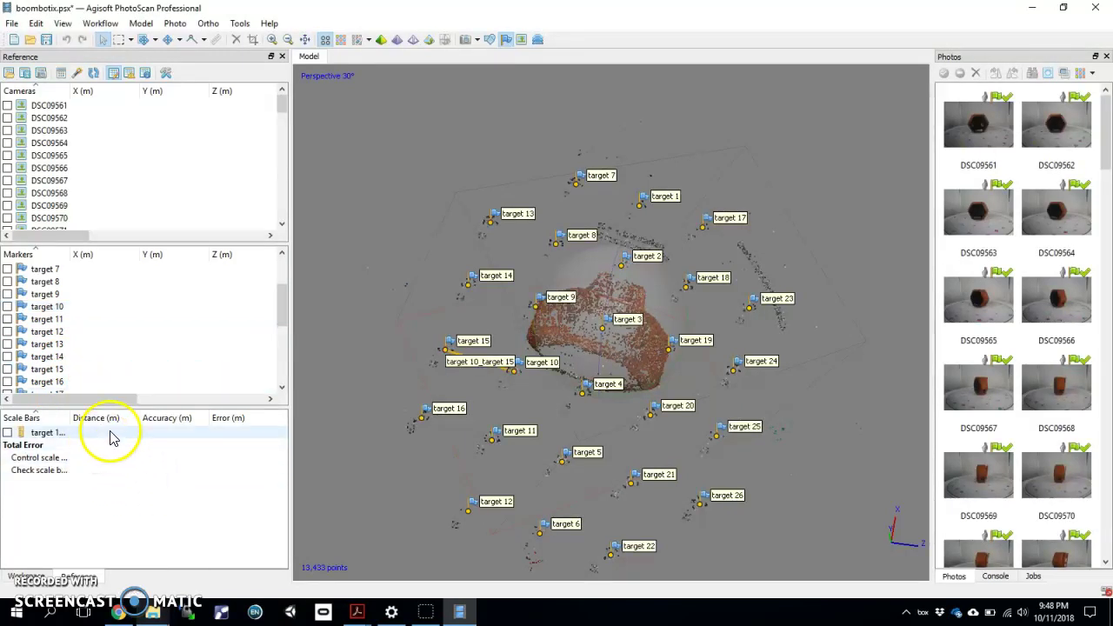
{"action": "double_click", "coordinate": [110, 432]}
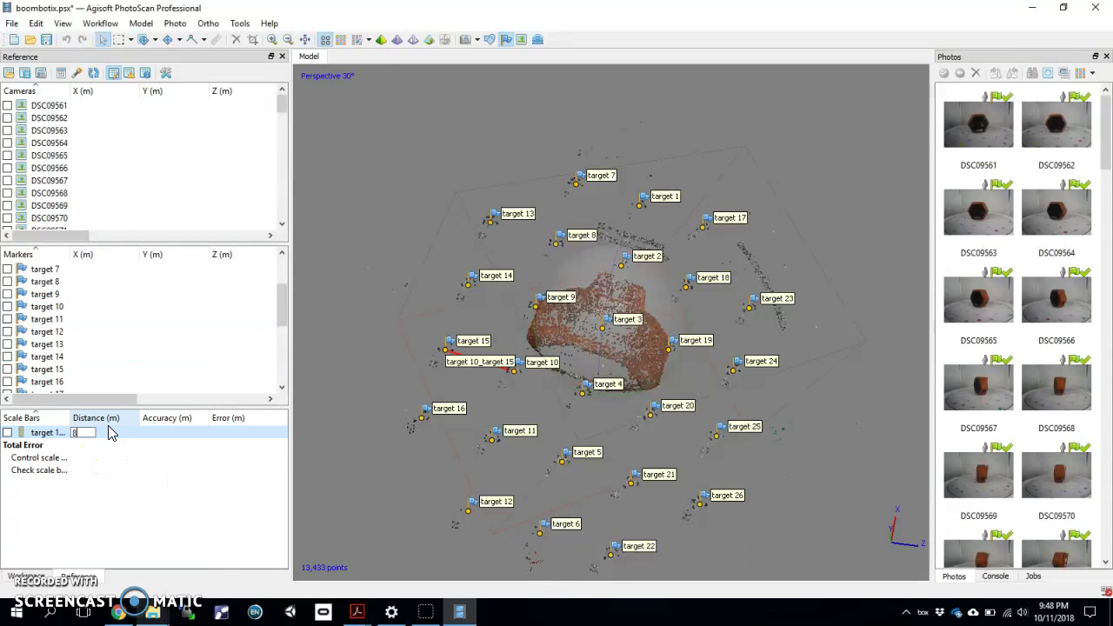
{"action": "type", "text": "834897234897234"}
{"action": "left_click", "coordinate": [107, 529]}
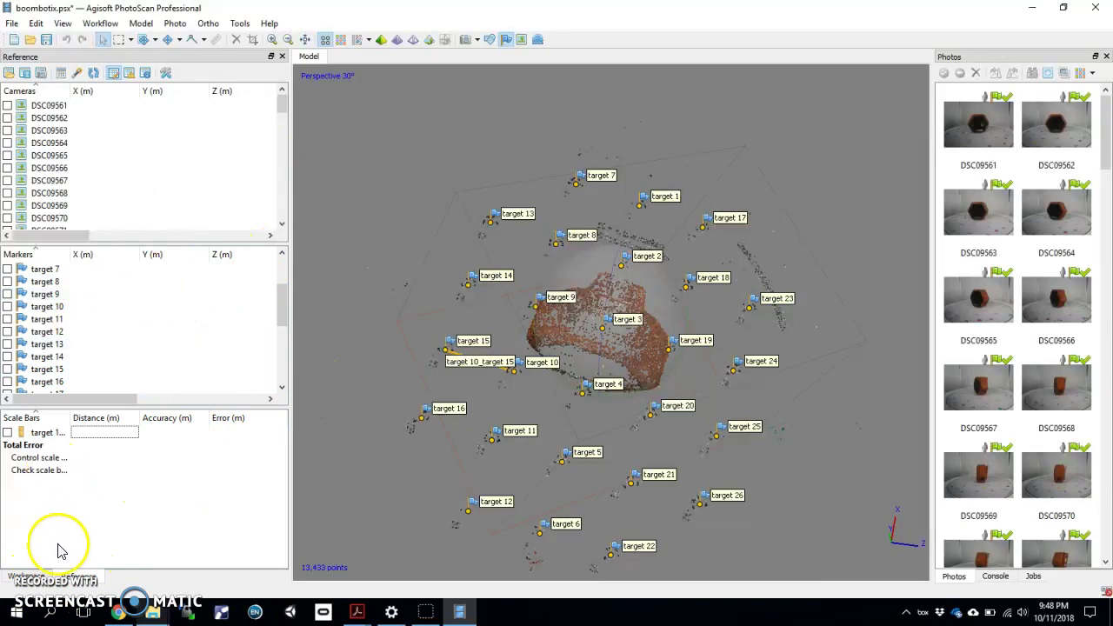
Hide the markers and display Chunk 2's dense cloud to inspect the object and the surface below it
{"action": "left_click", "coordinate": [7, 577]}
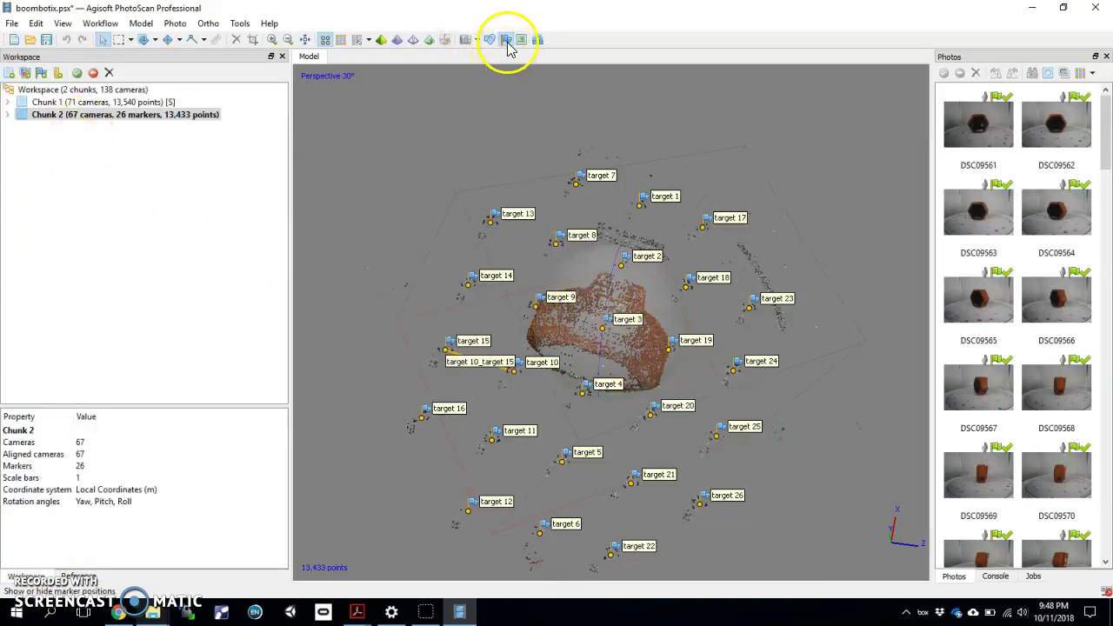
{"action": "left_click", "coordinate": [506, 40]}
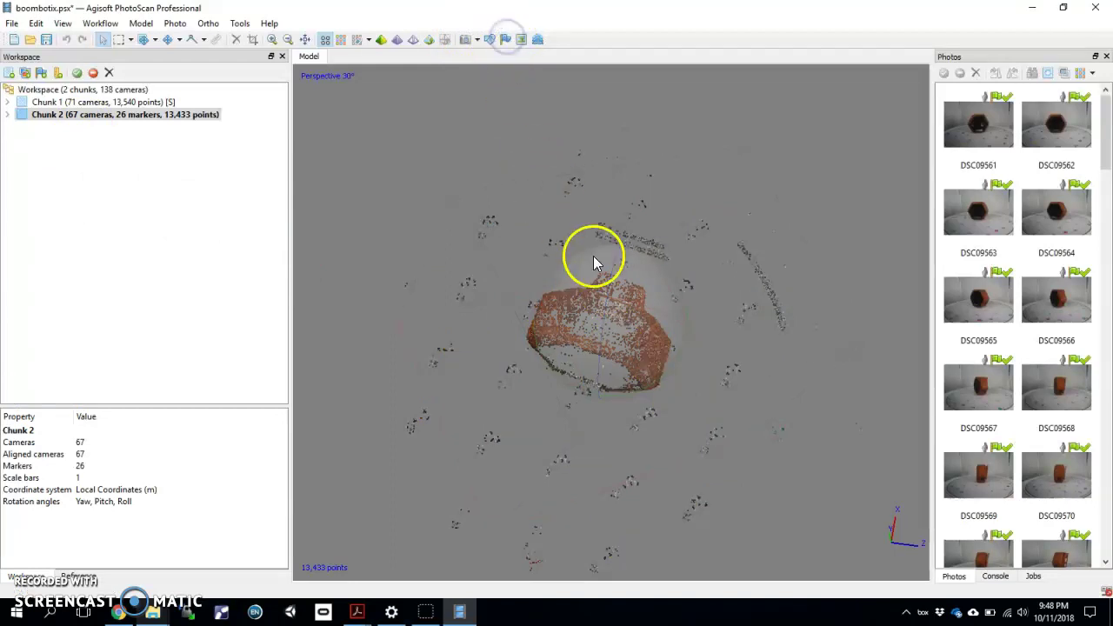
{"action": "mouse_move", "coordinate": [621, 360]}
{"action": "left_mouse_down"}
{"action": "mouse_move", "coordinate": [632, 273]}
{"action": "mouse_move", "coordinate": [600, 303]}
{"action": "left_mouse_up"}
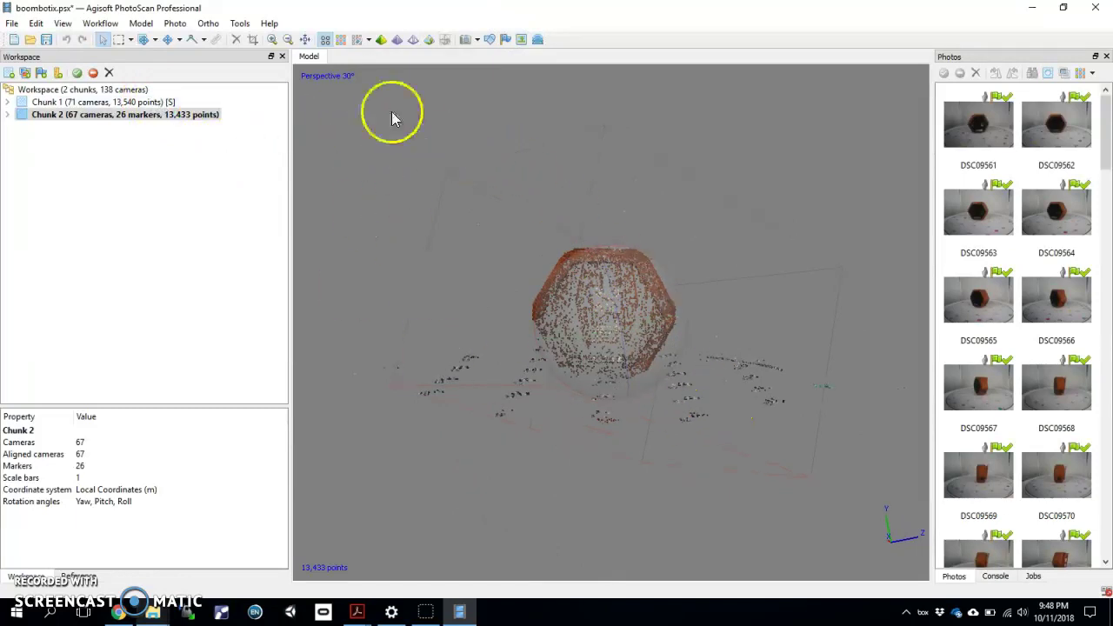
{"action": "left_click", "coordinate": [340, 40]}
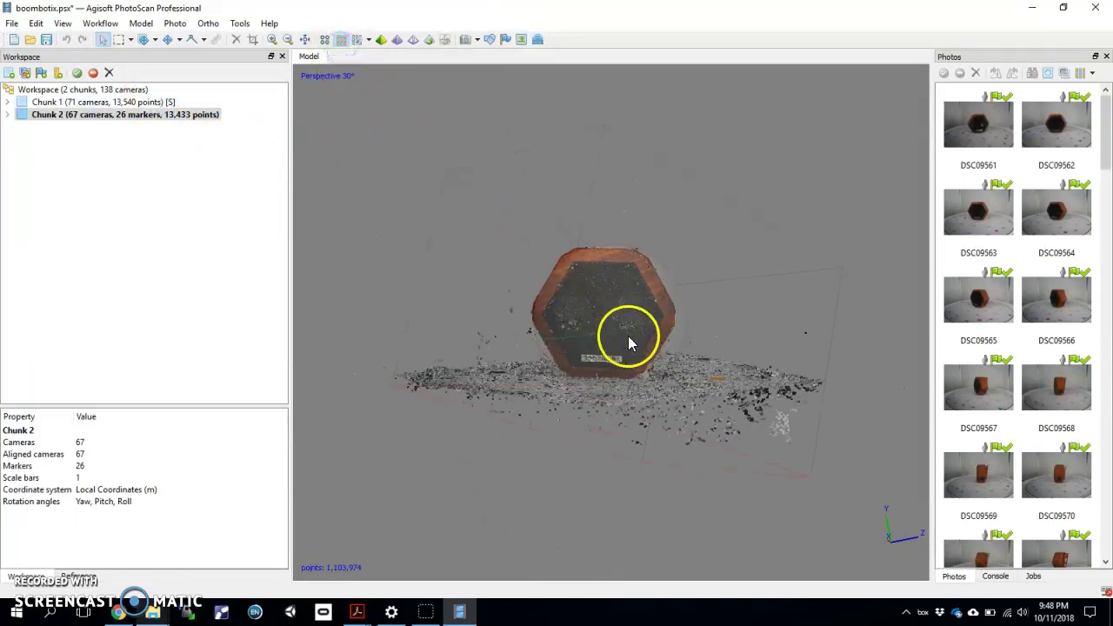
{"action": "left_click_drag", "start_coordinate": [629, 342], "coordinate": [566, 349]}
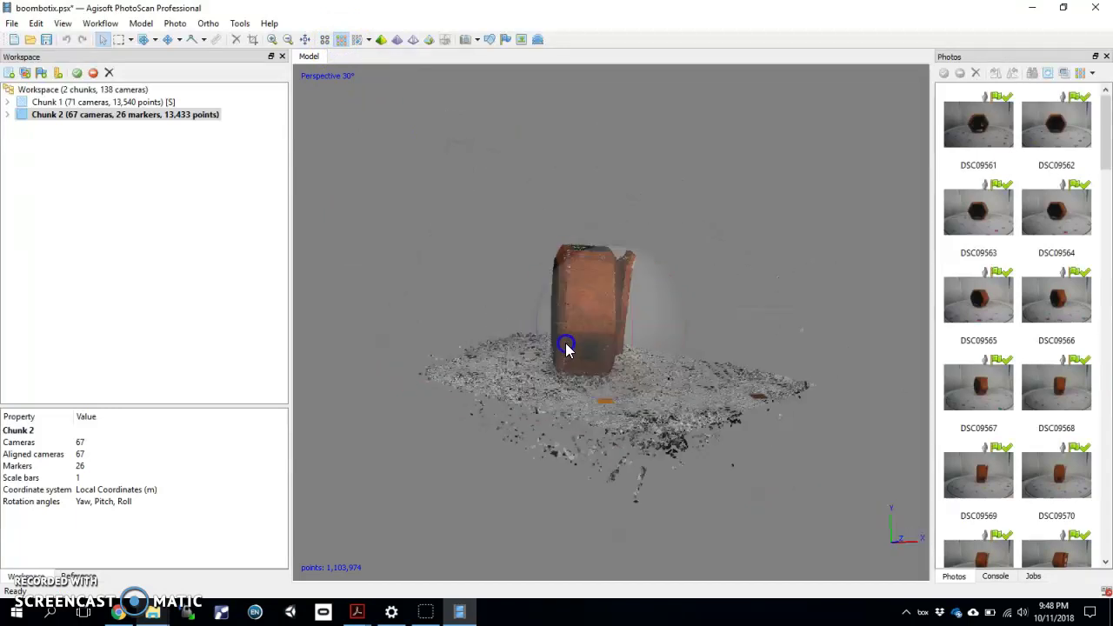
Activate Chunk 1, look through the camera of photo DSC09492, and examine the chunk's dense cloud from the side
{"action": "double_click", "coordinate": [137, 101]}
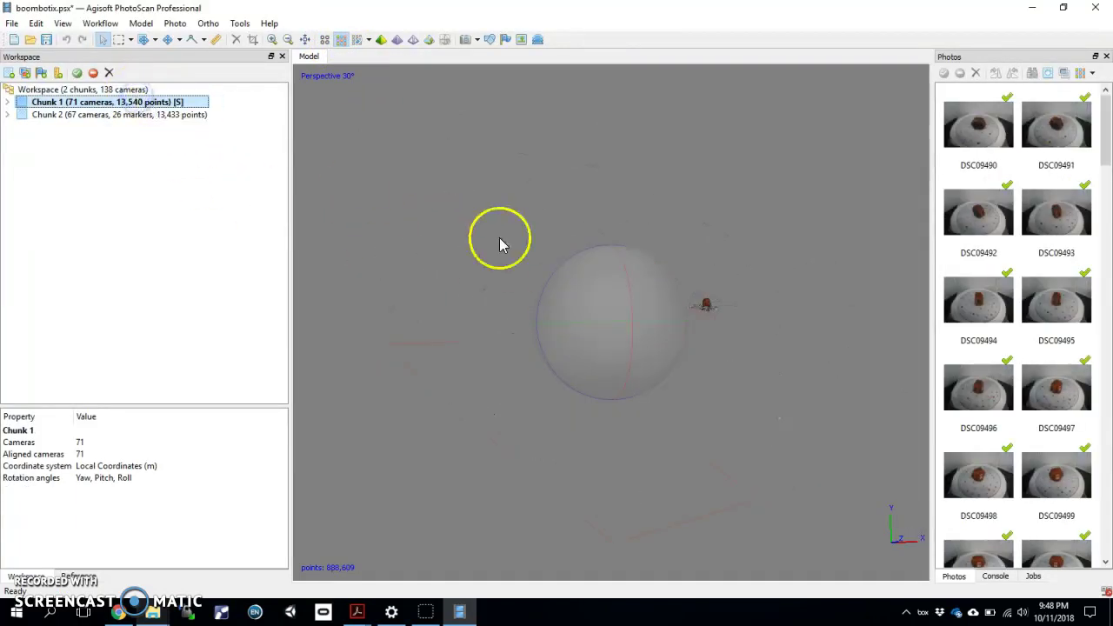
{"action": "right_click", "coordinate": [980, 215]}
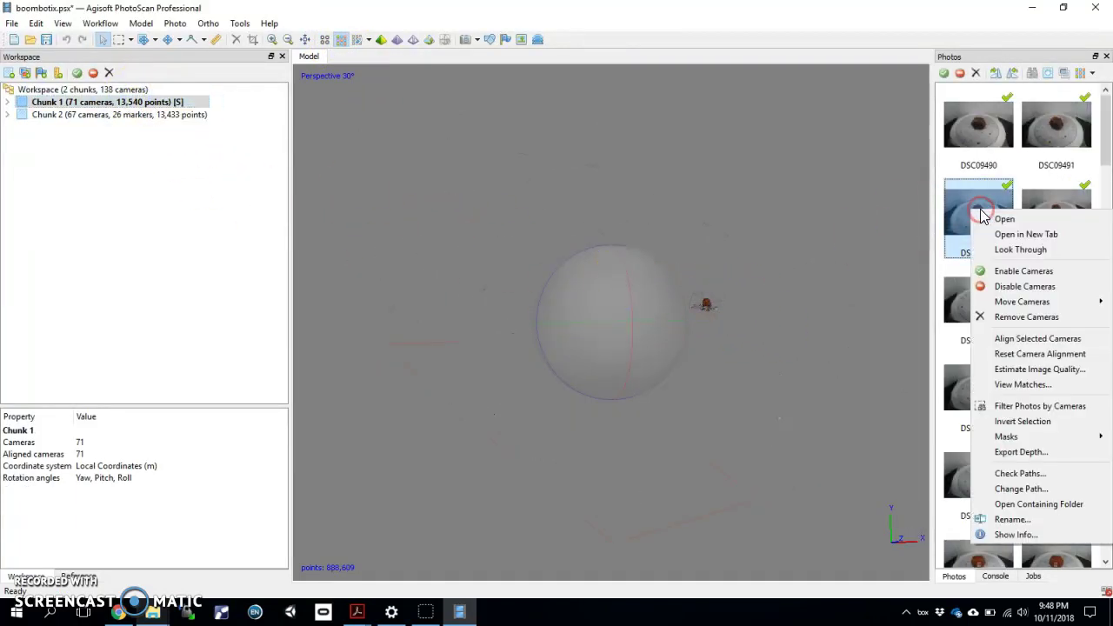
{"action": "left_click", "coordinate": [1017, 250]}
{"action": "mouse_move", "coordinate": [629, 310]}
{"action": "left_mouse_down"}
{"action": "mouse_move", "coordinate": [613, 339]}
{"action": "mouse_move", "coordinate": [643, 315]}
{"action": "mouse_move", "coordinate": [618, 293]}
{"action": "mouse_move", "coordinate": [631, 338]}
{"action": "mouse_move", "coordinate": [556, 325]}
{"action": "mouse_move", "coordinate": [547, 335]}
{"action": "mouse_move", "coordinate": [630, 322]}
{"action": "mouse_move", "coordinate": [621, 385]}
{"action": "mouse_move", "coordinate": [747, 398]}
{"action": "mouse_move", "coordinate": [590, 375]}
{"action": "mouse_move", "coordinate": [586, 350]}
{"action": "mouse_move", "coordinate": [609, 330]}
{"action": "mouse_move", "coordinate": [586, 325]}
{"action": "left_mouse_up"}
{"action": "mouse_move", "coordinate": [520, 345]}
{"action": "left_mouse_down"}
{"action": "mouse_move", "coordinate": [609, 353]}
{"action": "mouse_move", "coordinate": [502, 290]}
{"action": "left_mouse_up"}
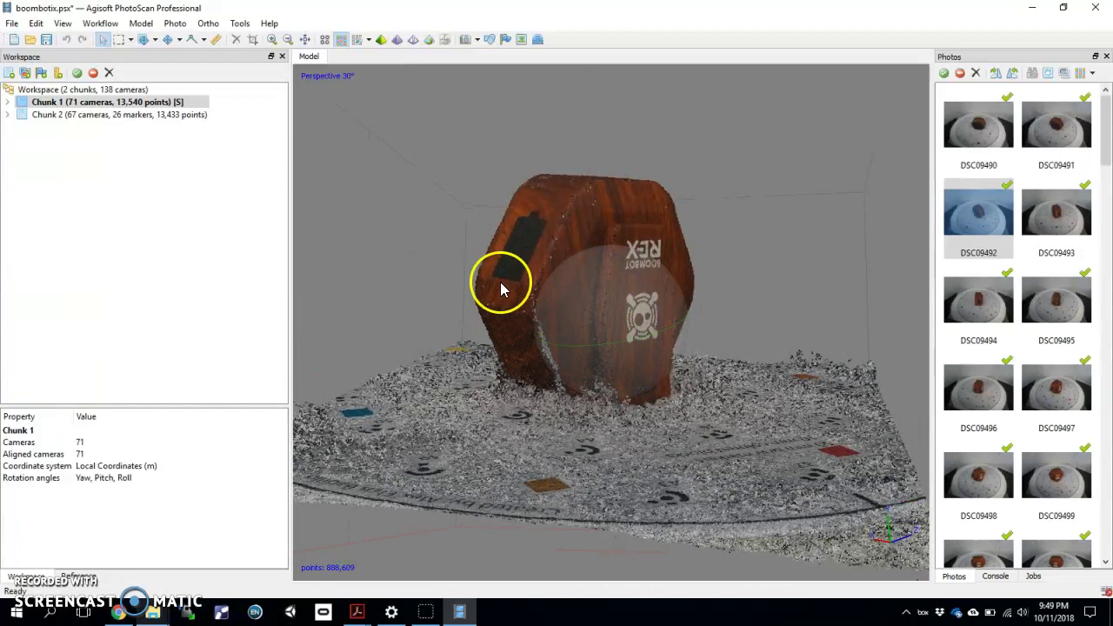
Activate Chunk 2, look through the camera of photo DSC09563, and examine the front of its dense cloud
{"action": "double_click", "coordinate": [181, 115]}
{"action": "right_click", "coordinate": [994, 222]}
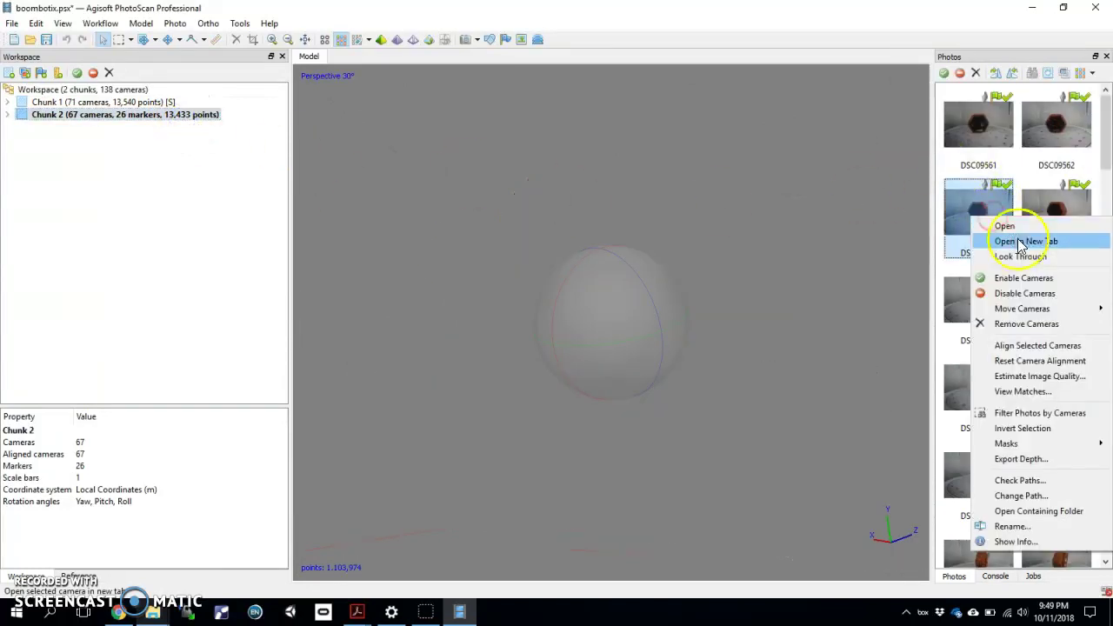
{"action": "left_click", "coordinate": [1025, 255]}
{"action": "mouse_move", "coordinate": [631, 314]}
{"action": "left_mouse_down"}
{"action": "mouse_move", "coordinate": [638, 301]}
{"action": "mouse_move", "coordinate": [619, 355]}
{"action": "mouse_move", "coordinate": [639, 293]}
{"action": "left_mouse_up"}
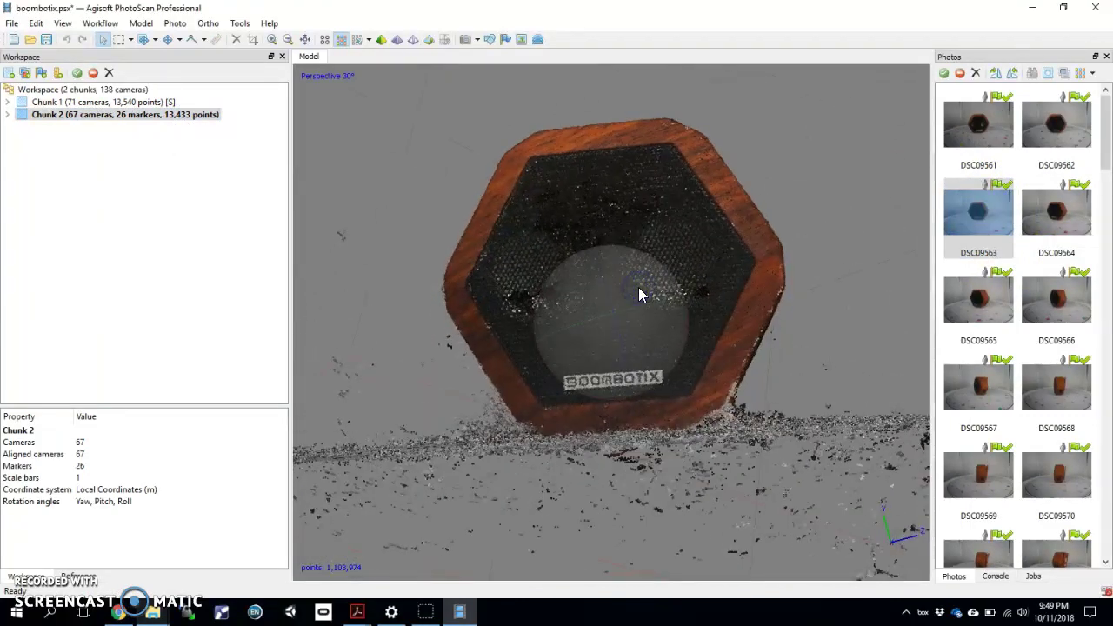
Return to Chunk 1 through the camera view of photo DSC09492 and inspect its dense cloud from the front and side
{"action": "double_click", "coordinate": [165, 101]}
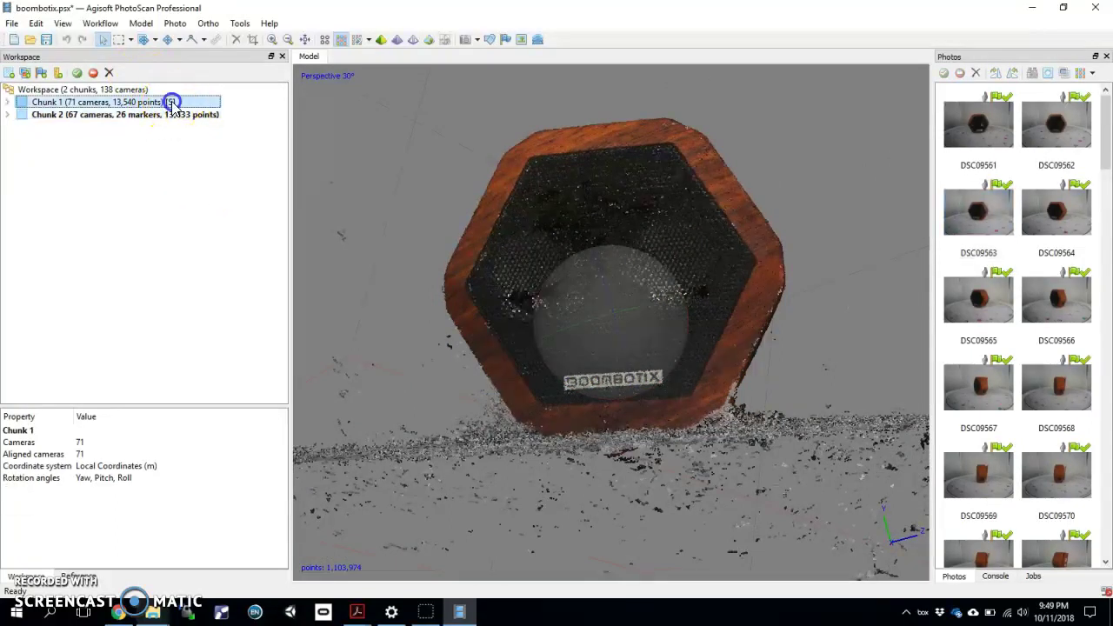
{"action": "right_click", "coordinate": [982, 228]}
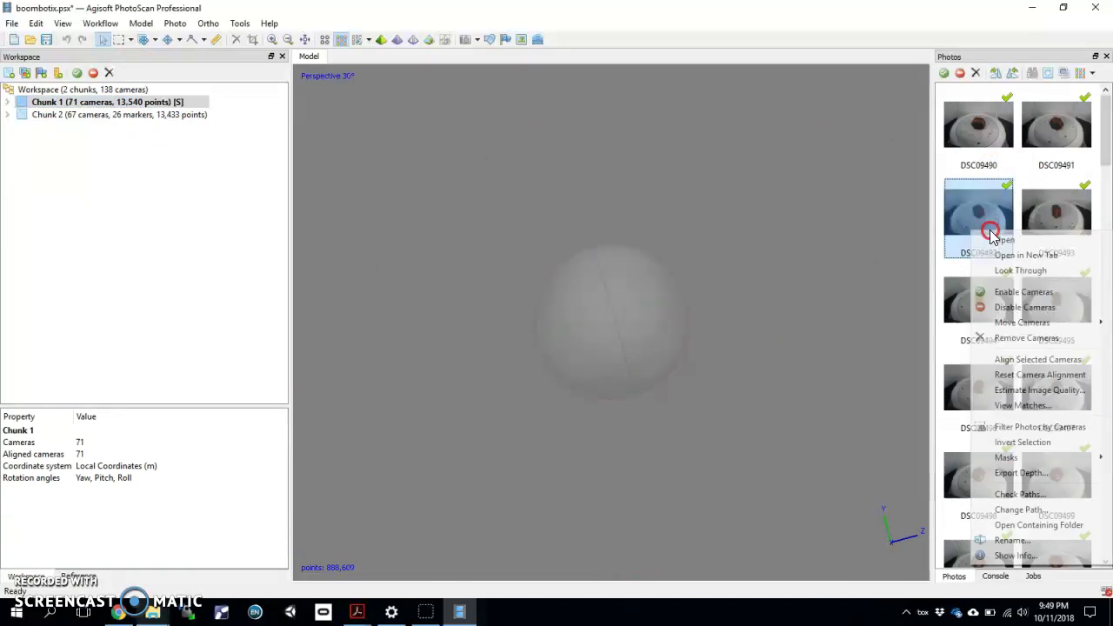
{"action": "left_click", "coordinate": [1025, 269]}
{"action": "left_click_drag", "start_coordinate": [614, 333], "coordinate": [634, 298]}
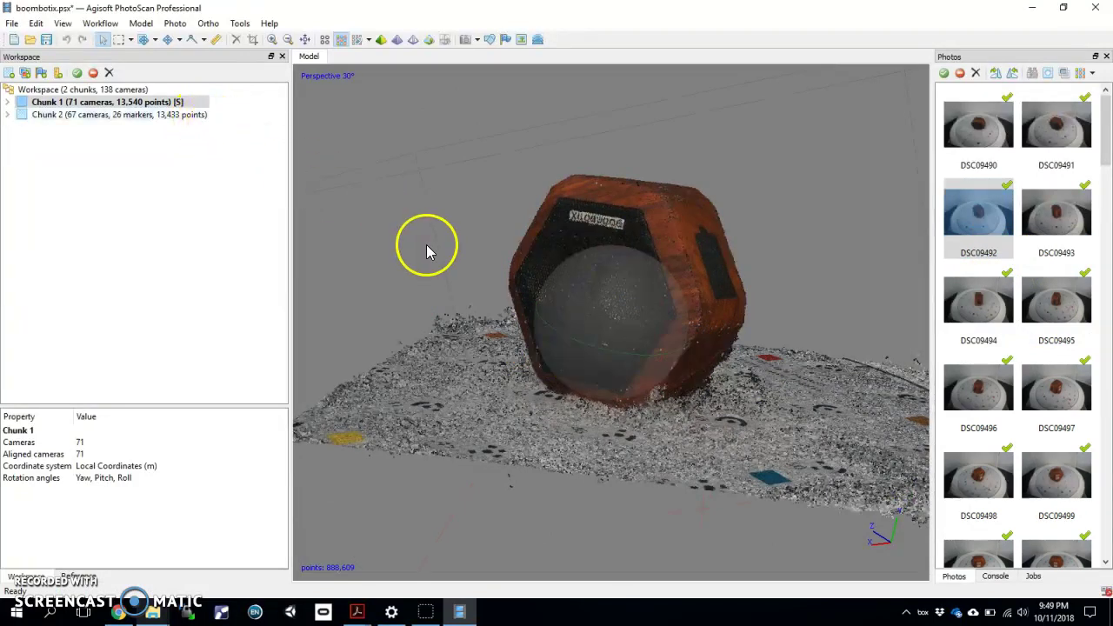
{"action": "left_click_drag", "start_coordinate": [626, 333], "coordinate": [577, 315]}
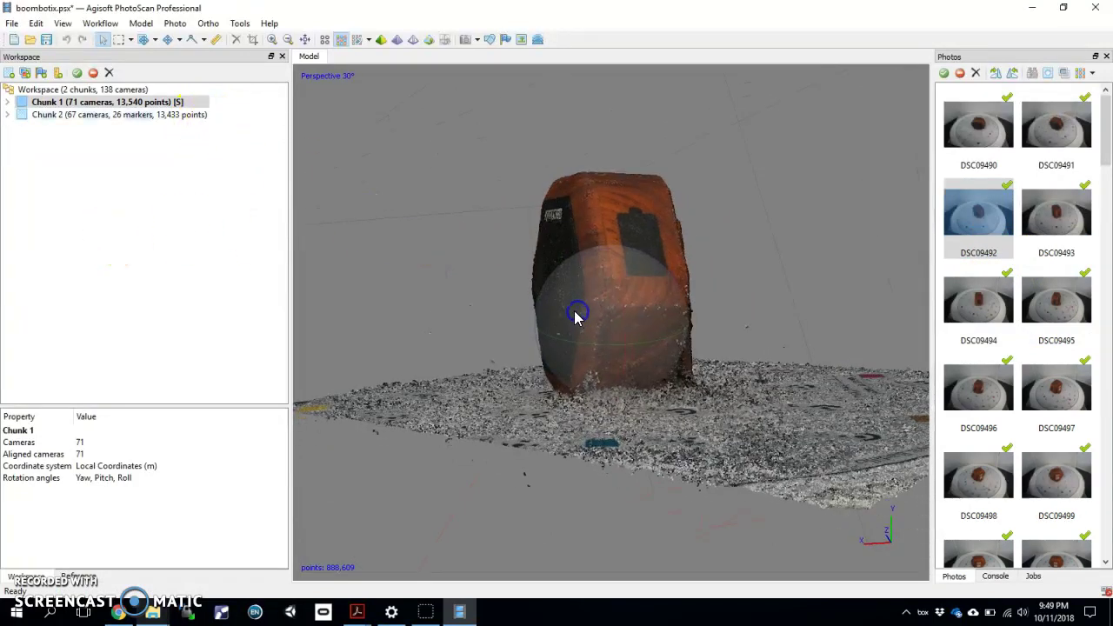
Display Chunk 1's mesh model for comparison and switch back to its dense cloud
{"action": "left_click", "coordinate": [143, 105]}
{"action": "left_click", "coordinate": [373, 168]}
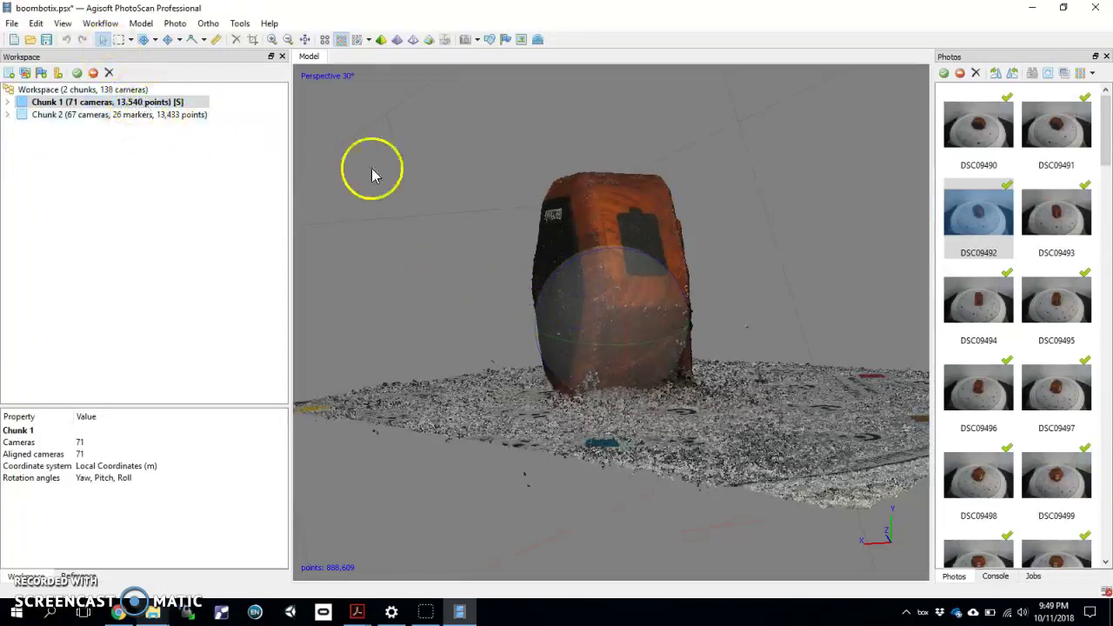
{"action": "left_click", "coordinate": [385, 43]}
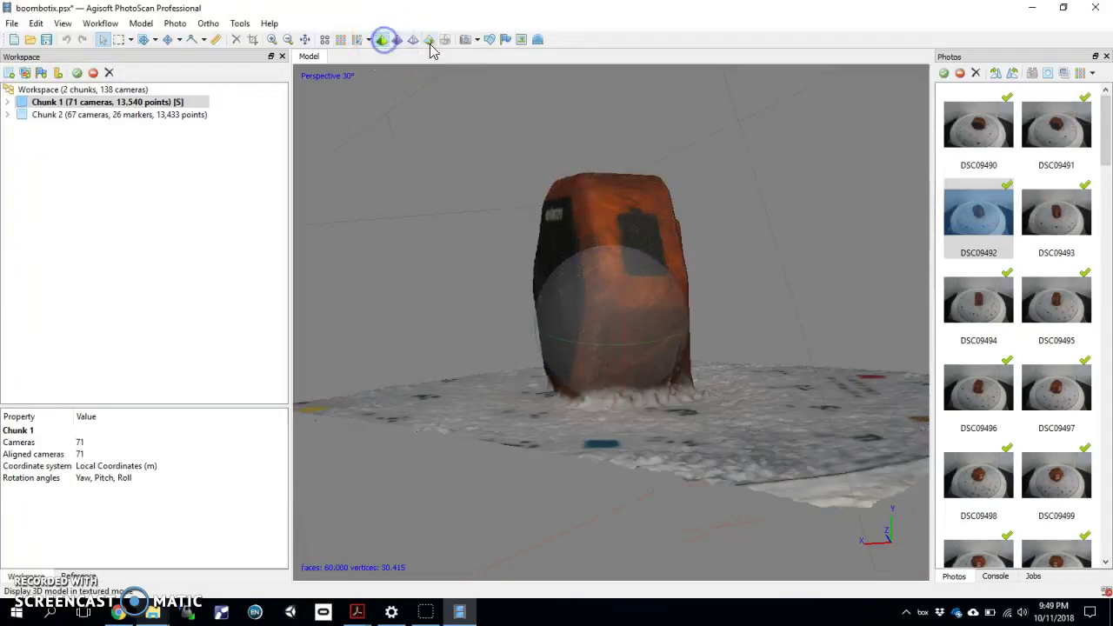
{"action": "left_click", "coordinate": [343, 47]}
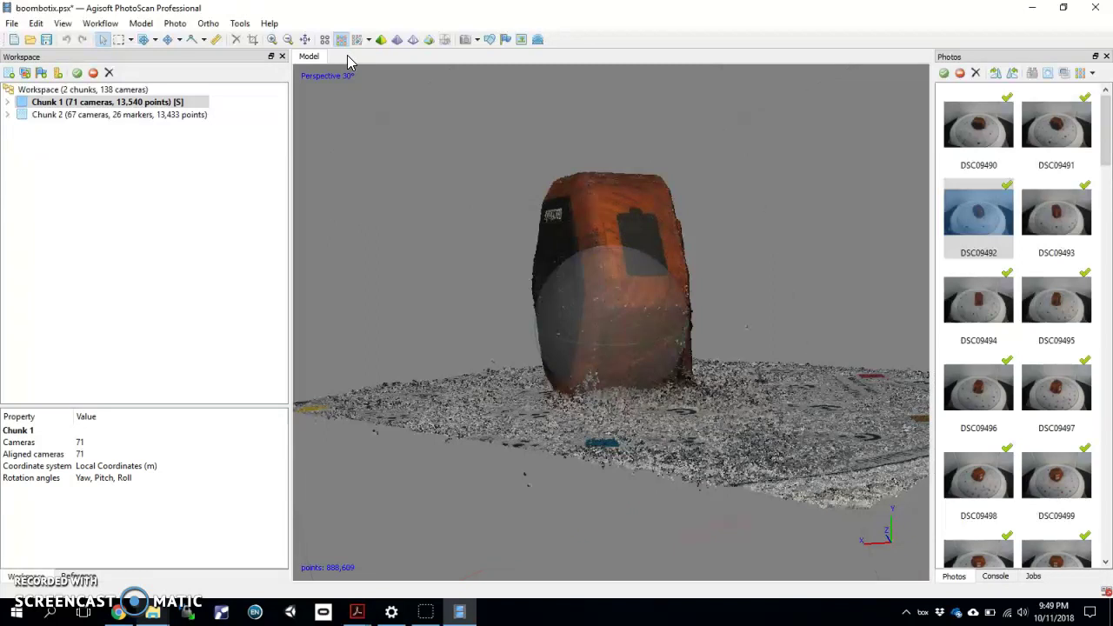
Align Chunk 1 and Chunk 2 with the Point based method, High accuracy and a point limit of 10,000
{"action": "left_click", "coordinate": [115, 27]}
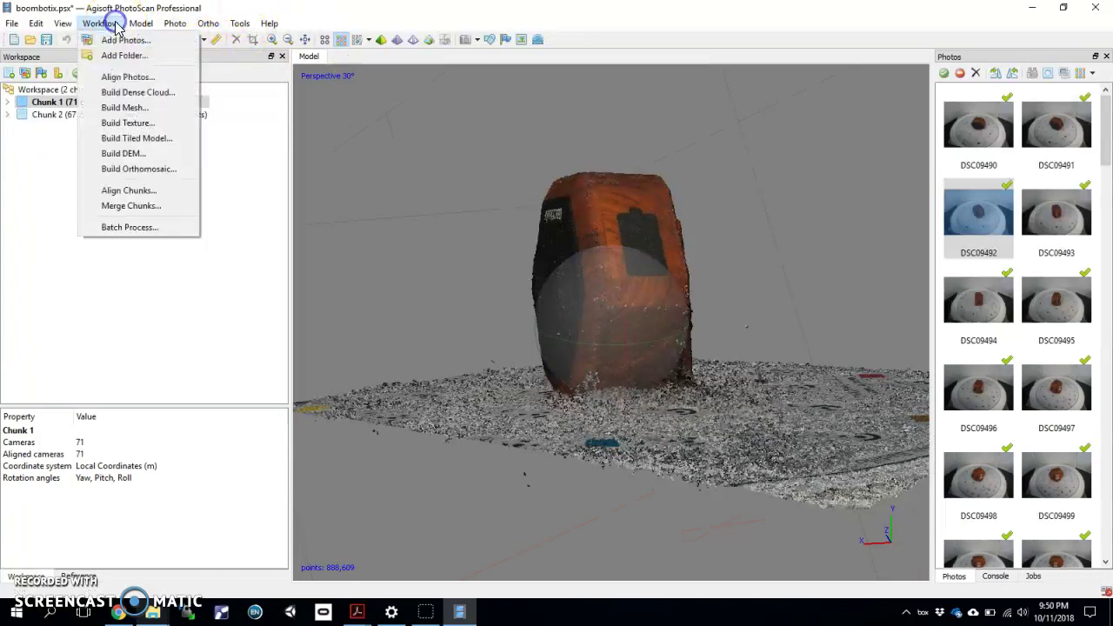
{"action": "left_click", "coordinate": [144, 197]}
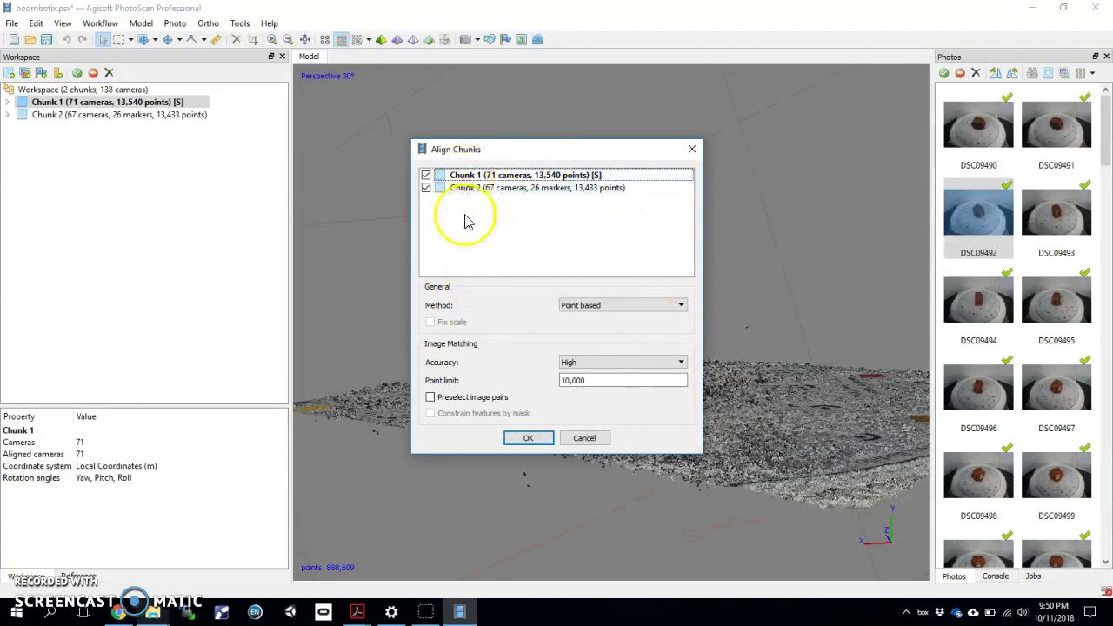
{"action": "left_click", "coordinate": [597, 309]}
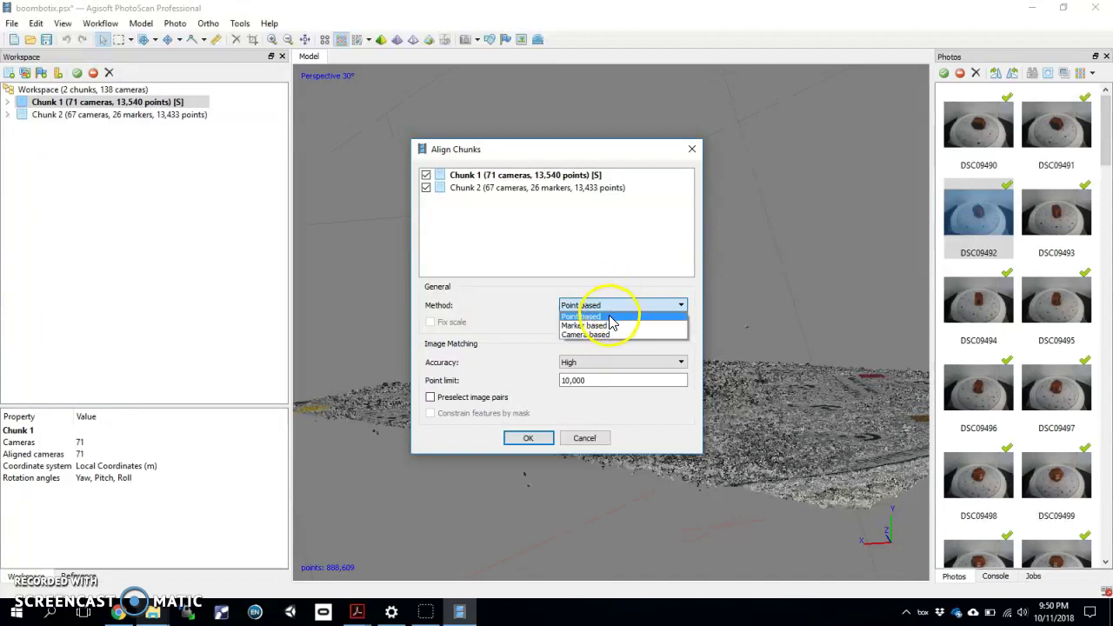
{"action": "left_click", "coordinate": [610, 317]}
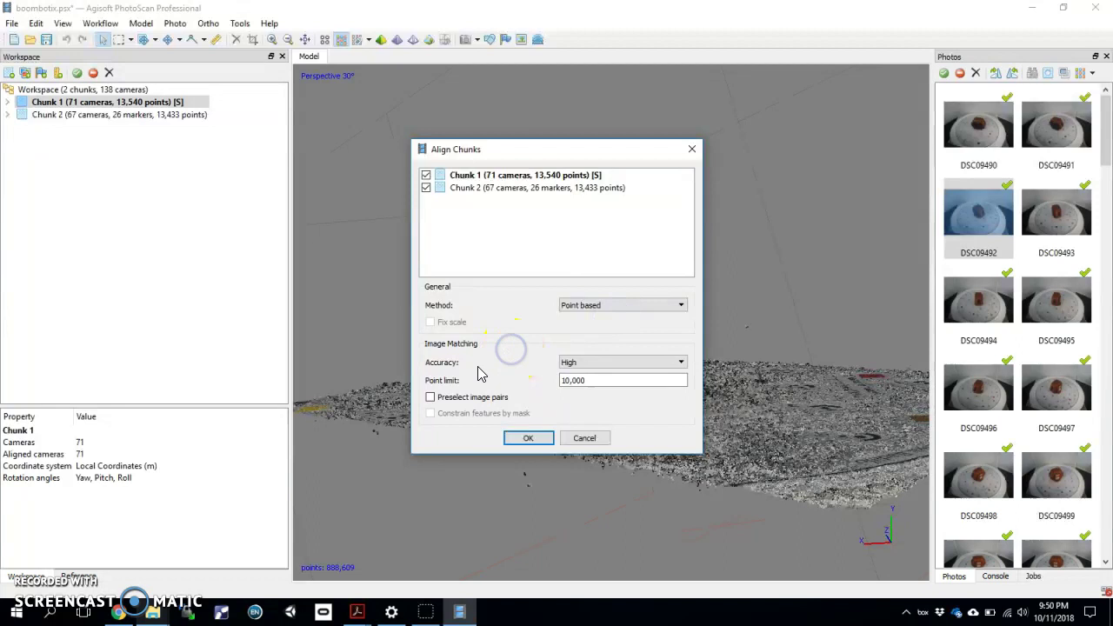
{"action": "left_click", "coordinate": [606, 362]}
{"action": "left_click", "coordinate": [606, 364]}
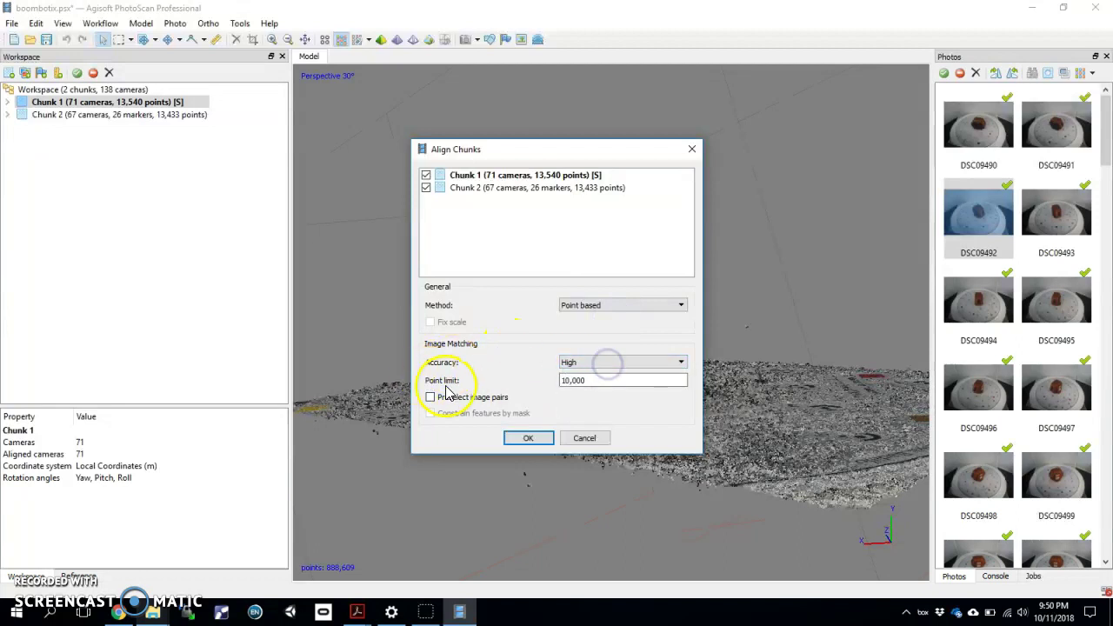
{"action": "left_click_drag", "start_coordinate": [592, 381], "coordinate": [511, 375]}
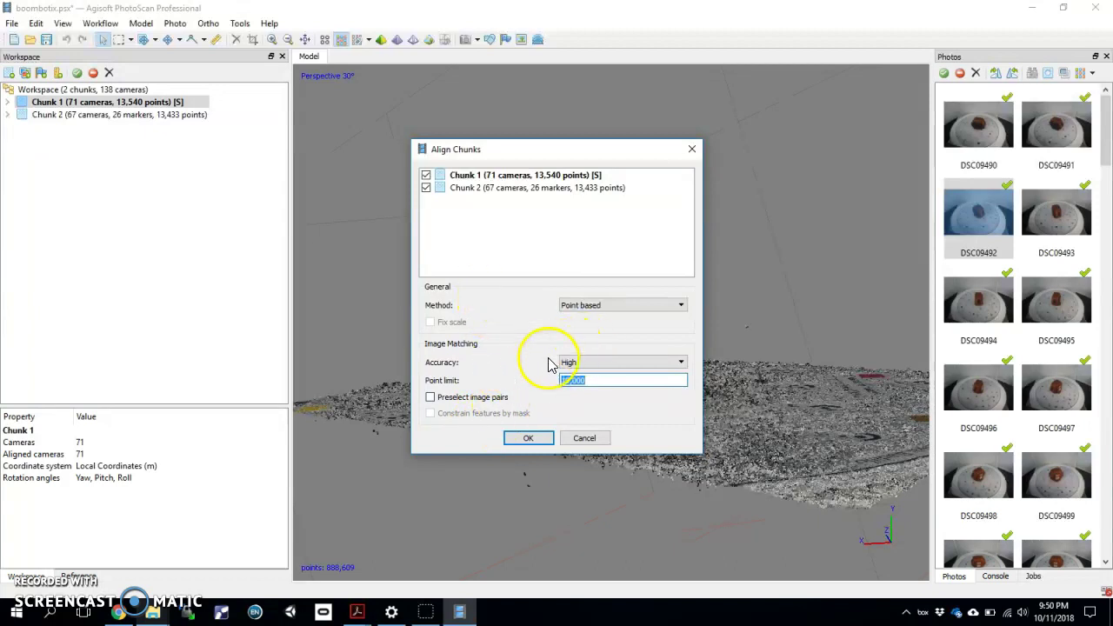
{"action": "left_click", "coordinate": [528, 439]}
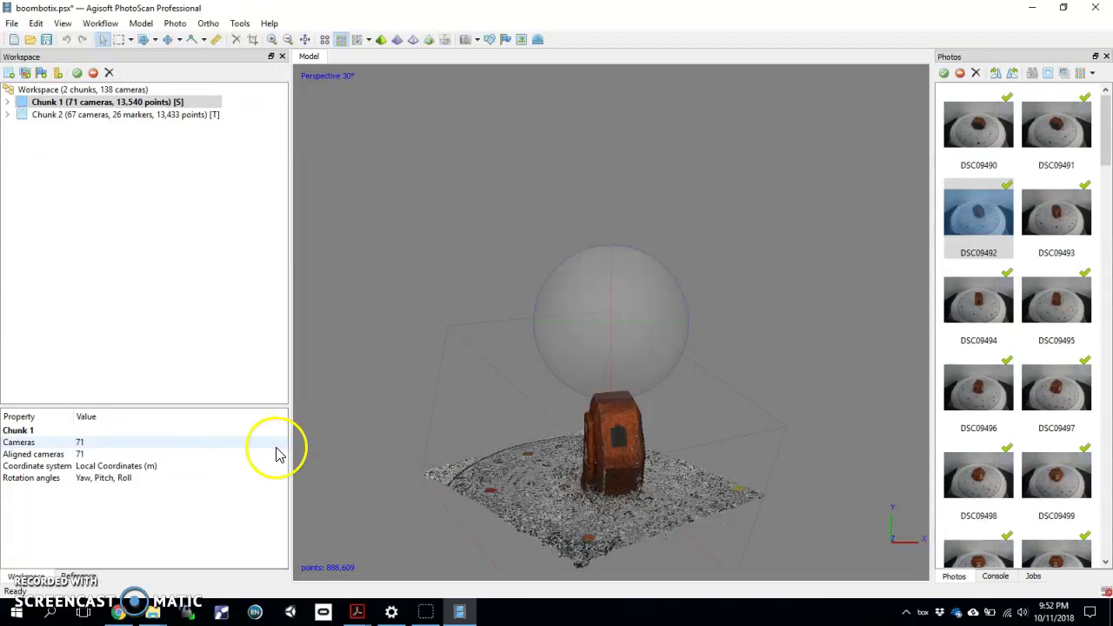
Show the aligned chunks together and examine from several sides how their dense clouds fit
{"action": "left_click_drag", "start_coordinate": [607, 346], "coordinate": [600, 292]}
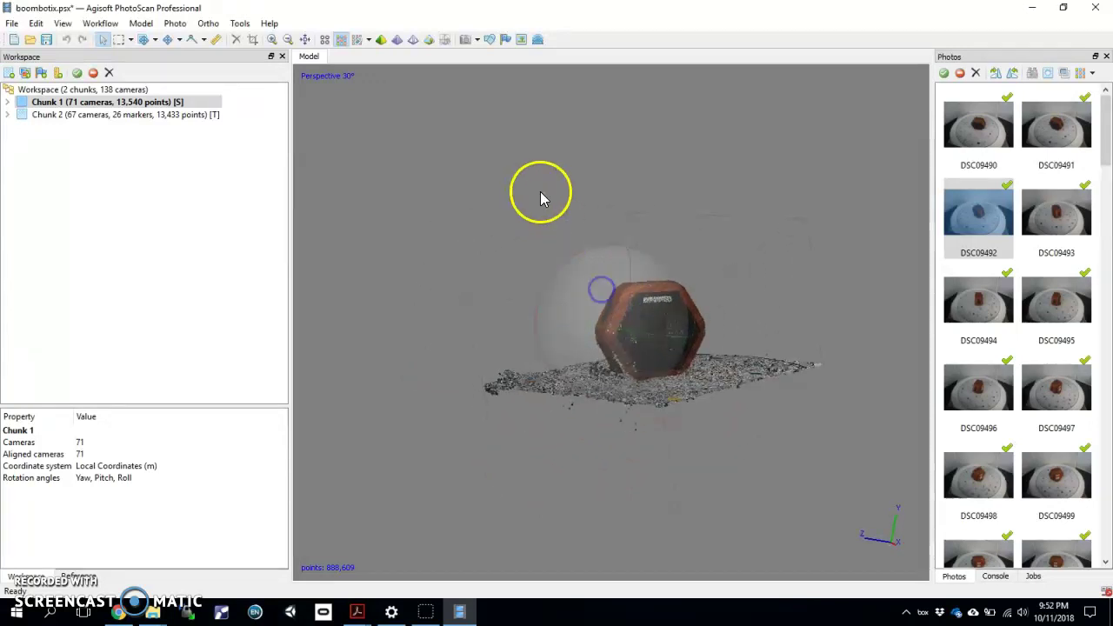
{"action": "left_click", "coordinate": [539, 40]}
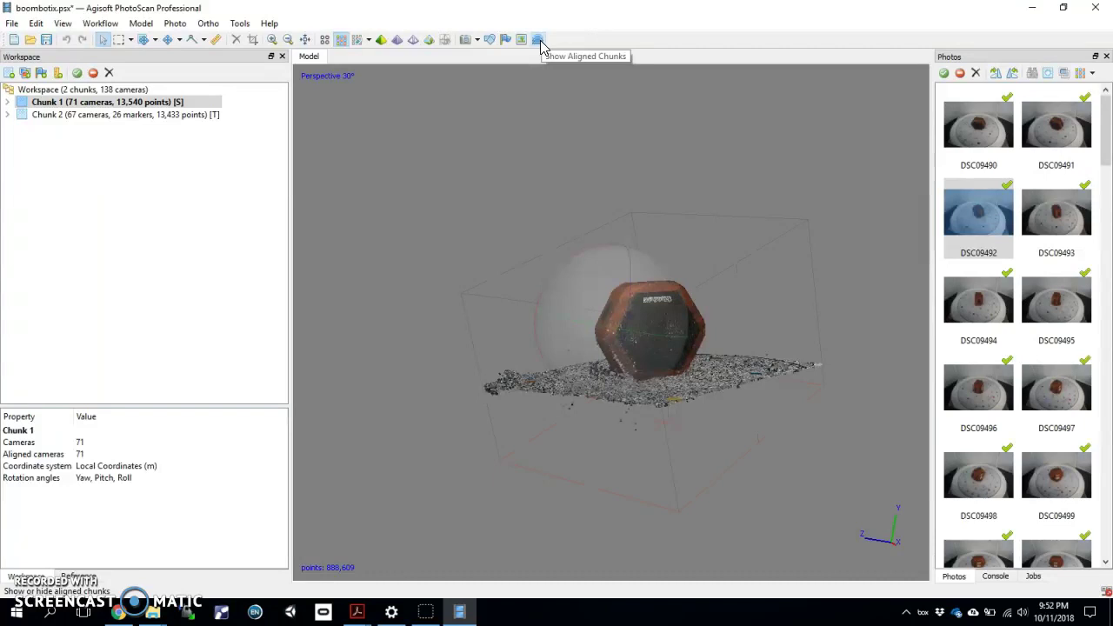
{"action": "left_click", "coordinate": [540, 41]}
{"action": "left_click", "coordinate": [539, 41]}
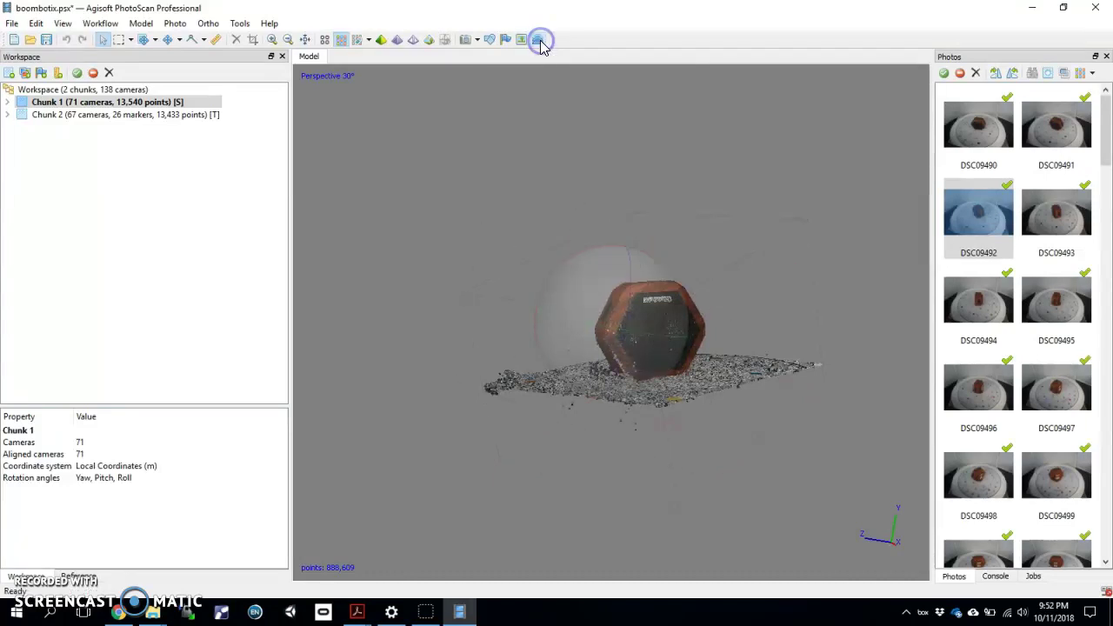
{"action": "left_click", "coordinate": [539, 41]}
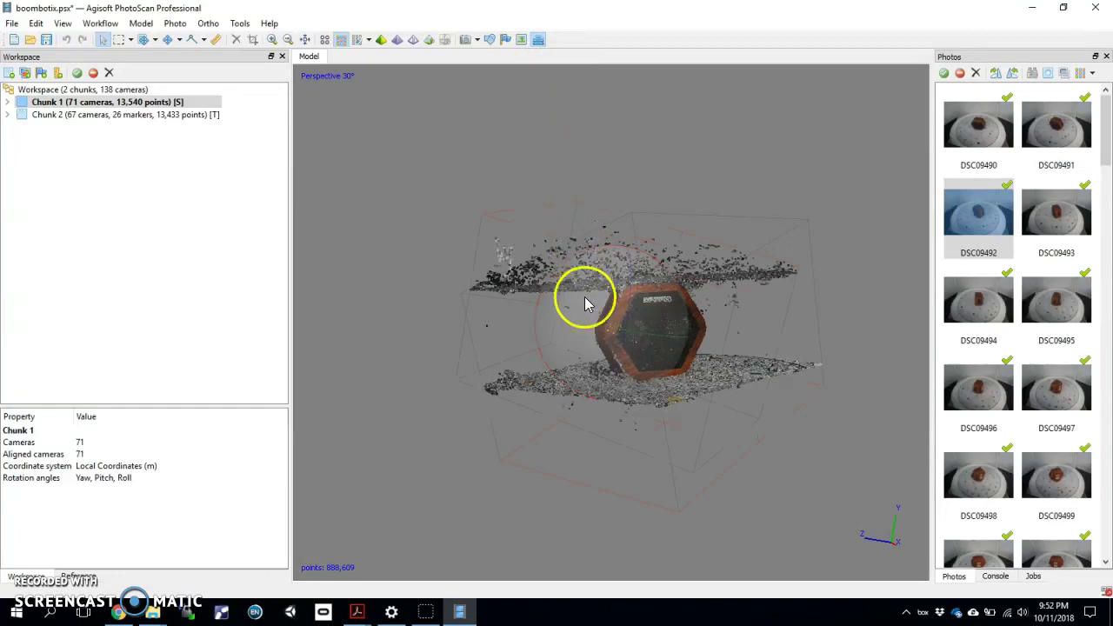
{"action": "left_click_drag", "start_coordinate": [589, 301], "coordinate": [671, 333]}
{"action": "left_click_drag", "start_coordinate": [566, 322], "coordinate": [572, 295]}
{"action": "scroll", "coordinate": [585, 332], "scroll_direction": "up", "scroll_amount": 6}
{"action": "left_click_drag", "start_coordinate": [620, 331], "coordinate": [600, 291]}
{"action": "scroll", "coordinate": [631, 315], "scroll_direction": "down", "scroll_amount": 10}
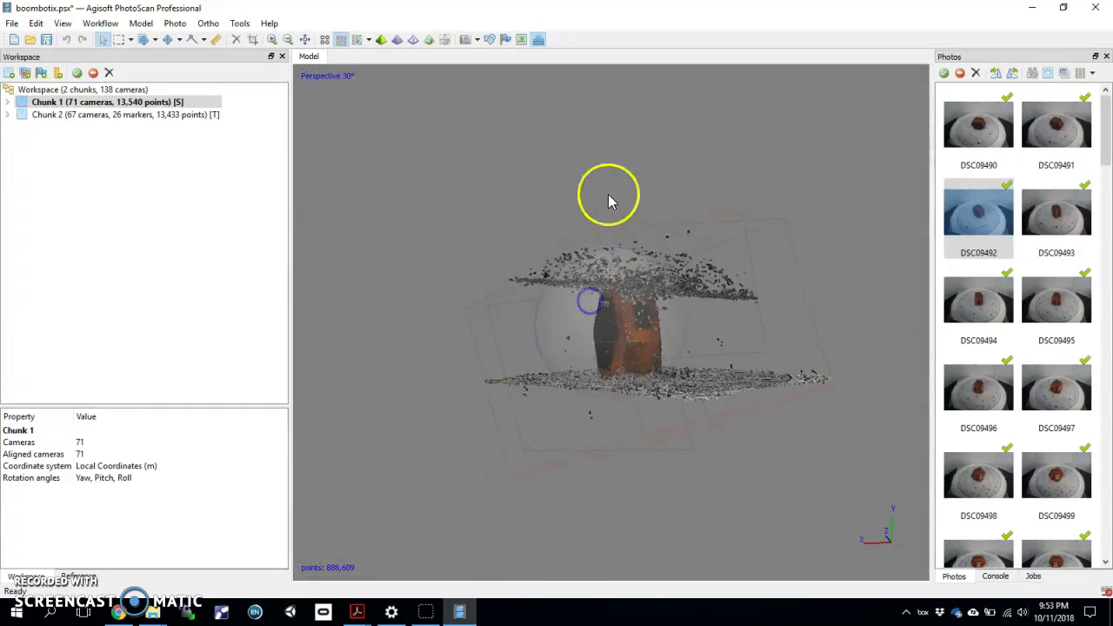
Select Chunk 1 and toggle the aligned chunks off and on to compare it with the combined view
{"action": "left_click", "coordinate": [131, 103]}
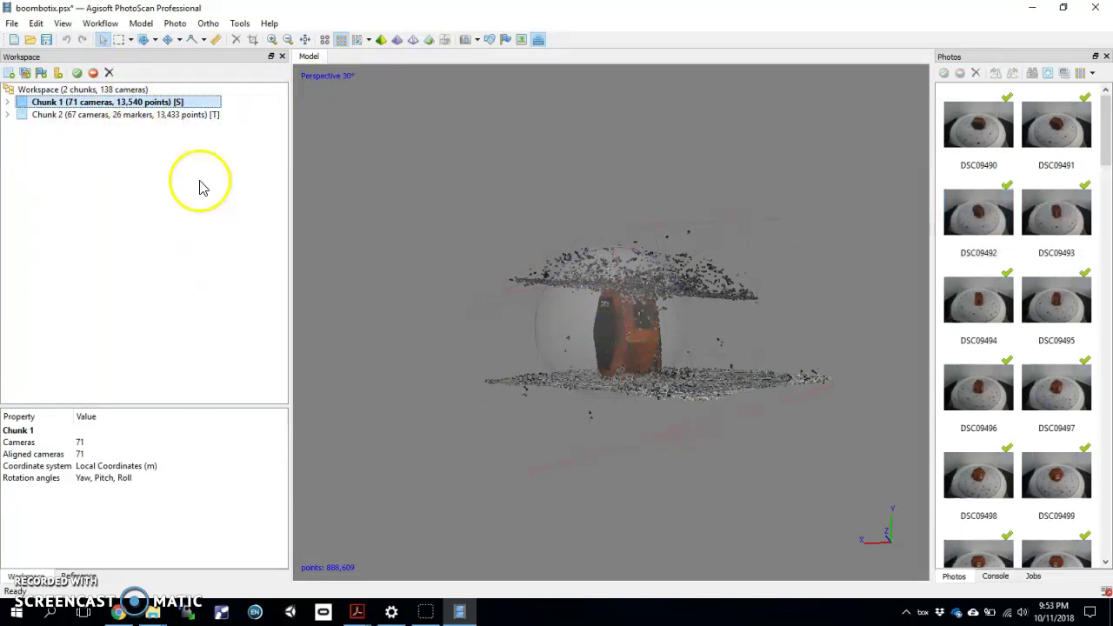
{"action": "left_click", "coordinate": [539, 40]}
{"action": "left_click", "coordinate": [539, 40]}
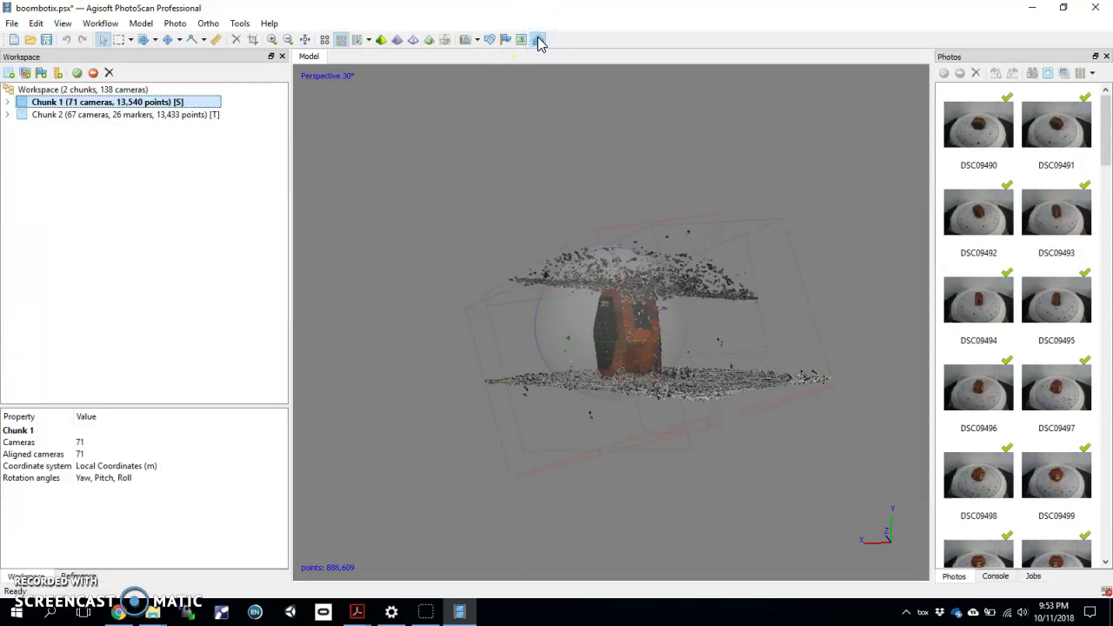
{"action": "left_click", "coordinate": [539, 40]}
{"action": "left_click", "coordinate": [539, 40]}
Delete the base surface and the speaker's lower end from Chunk 1's dense cloud using rectangular selections on both sides
{"action": "left_click", "coordinate": [119, 39]}
{"action": "left_click_drag", "start_coordinate": [578, 361], "coordinate": [869, 461]}
{"action": "key", "text": "Delete"}
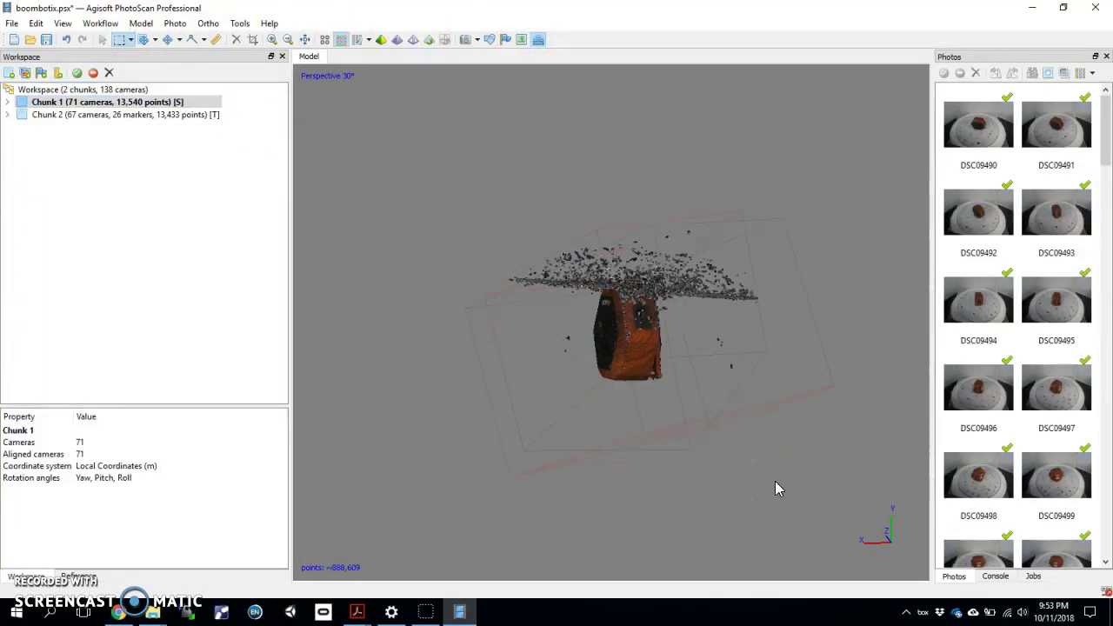
{"action": "left_click_drag", "start_coordinate": [454, 334], "coordinate": [590, 452]}
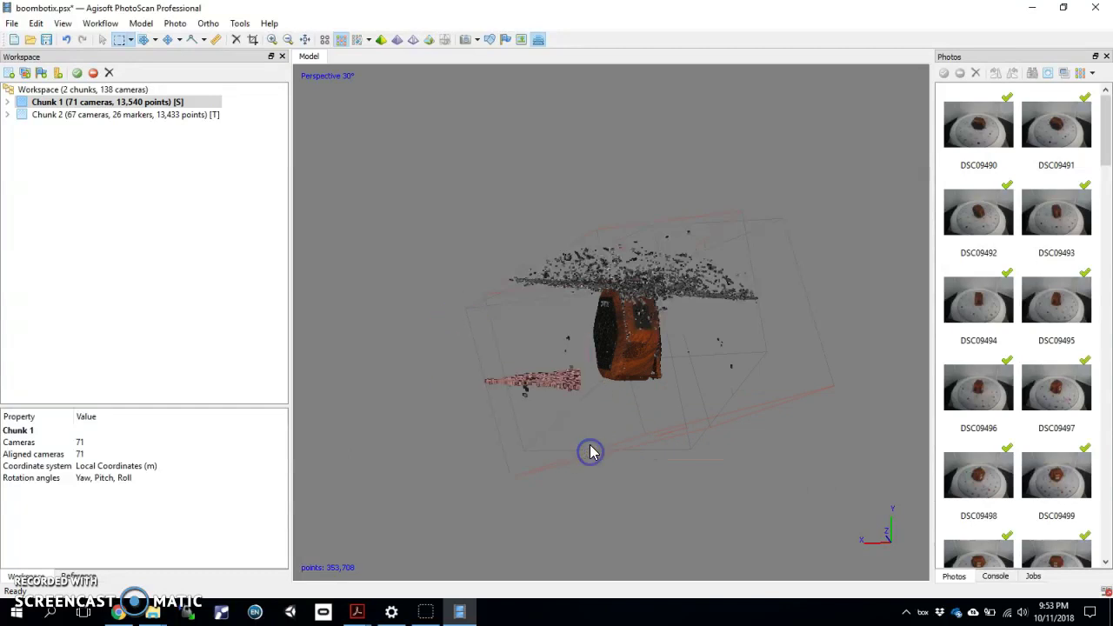
{"action": "key", "text": "Delete"}
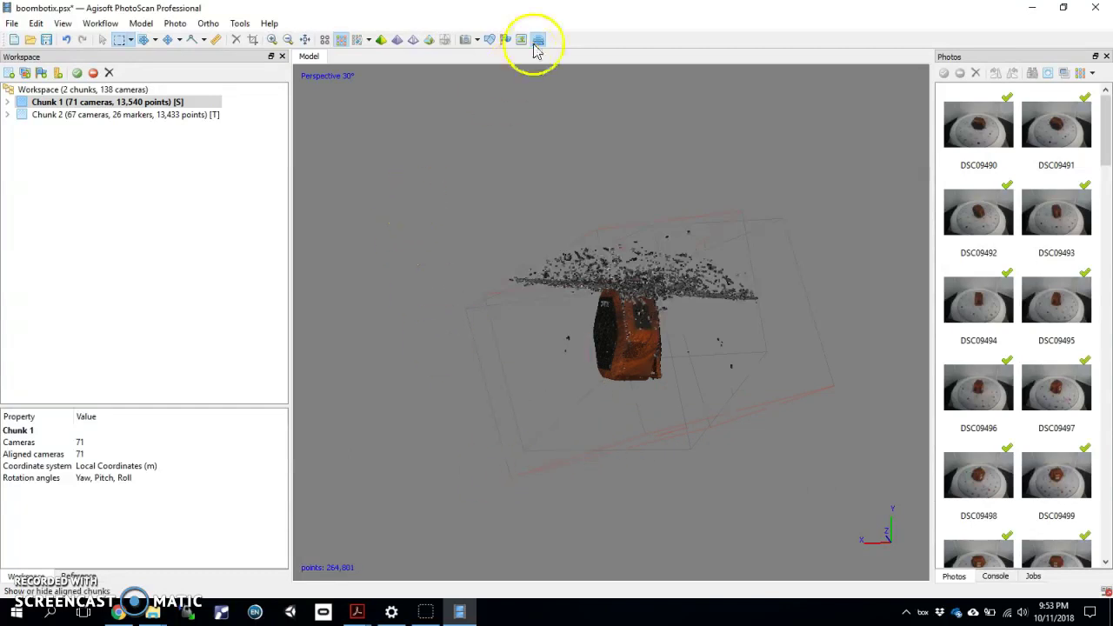
Toggle the aligned chunks to compare the trimmed Chunk 1 with the combined cloud, leaving only Chunk 1 displayed
{"action": "left_click", "coordinate": [539, 40]}
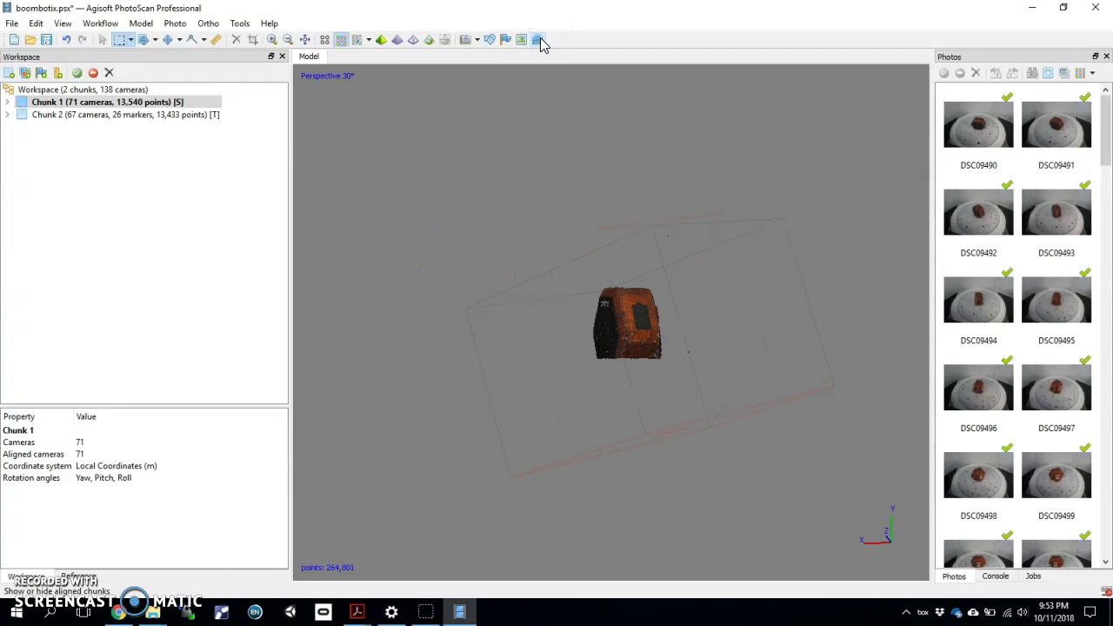
{"action": "left_click", "coordinate": [539, 40]}
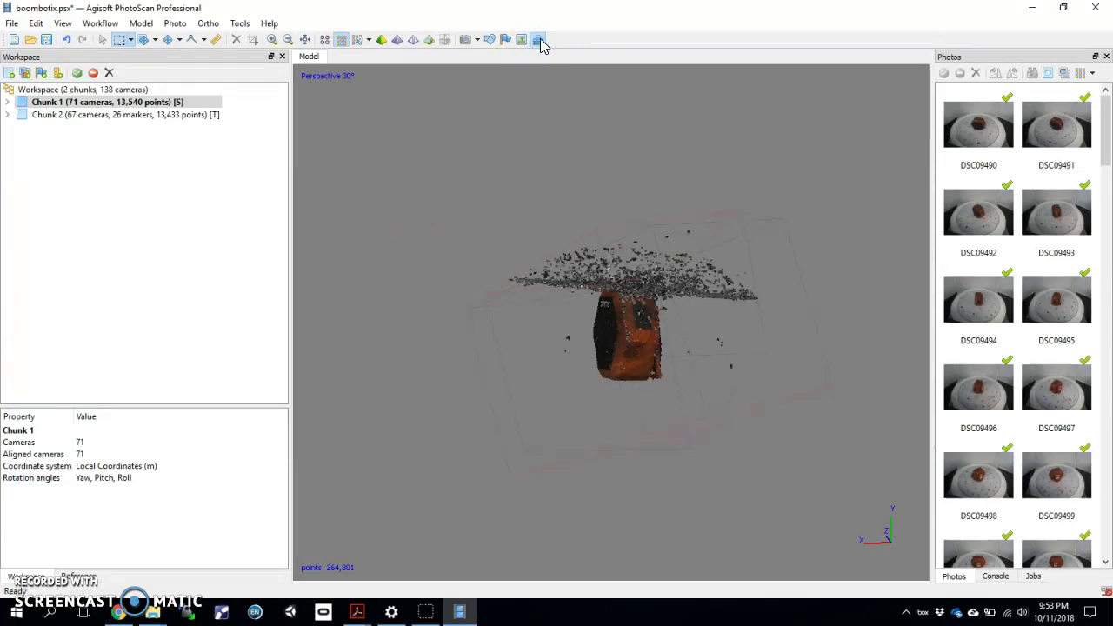
{"action": "left_click", "coordinate": [539, 40]}
{"action": "left_click", "coordinate": [539, 40]}
{"action": "left_click", "coordinate": [539, 40]}
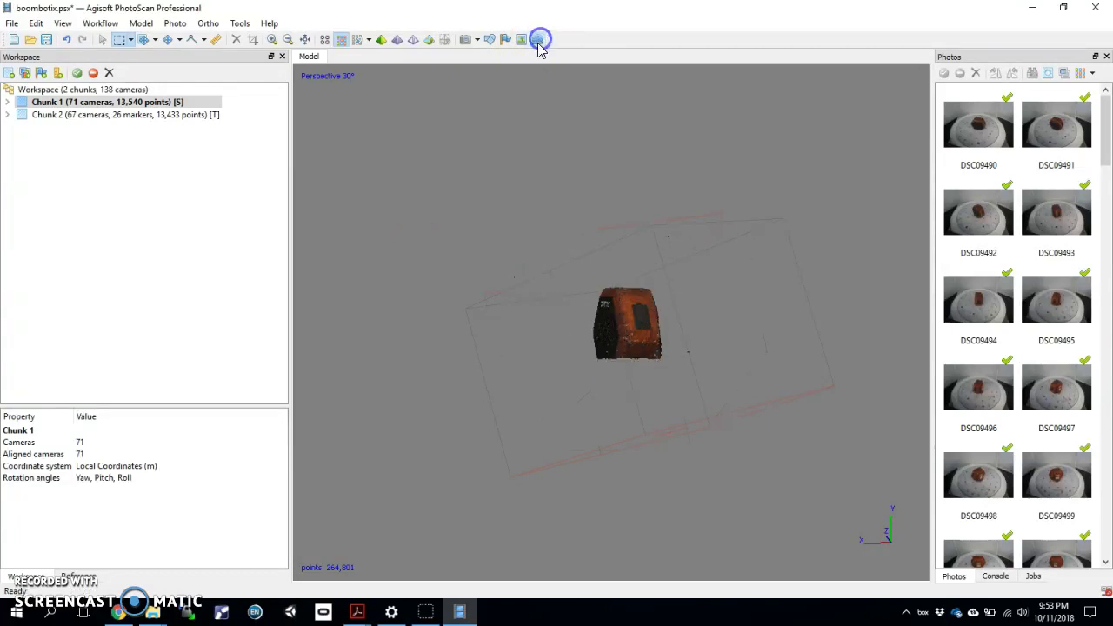
Activate Chunk 2 on its own and delete its surface points and the speaker's upper end with a rectangular selection
{"action": "double_click", "coordinate": [179, 113]}
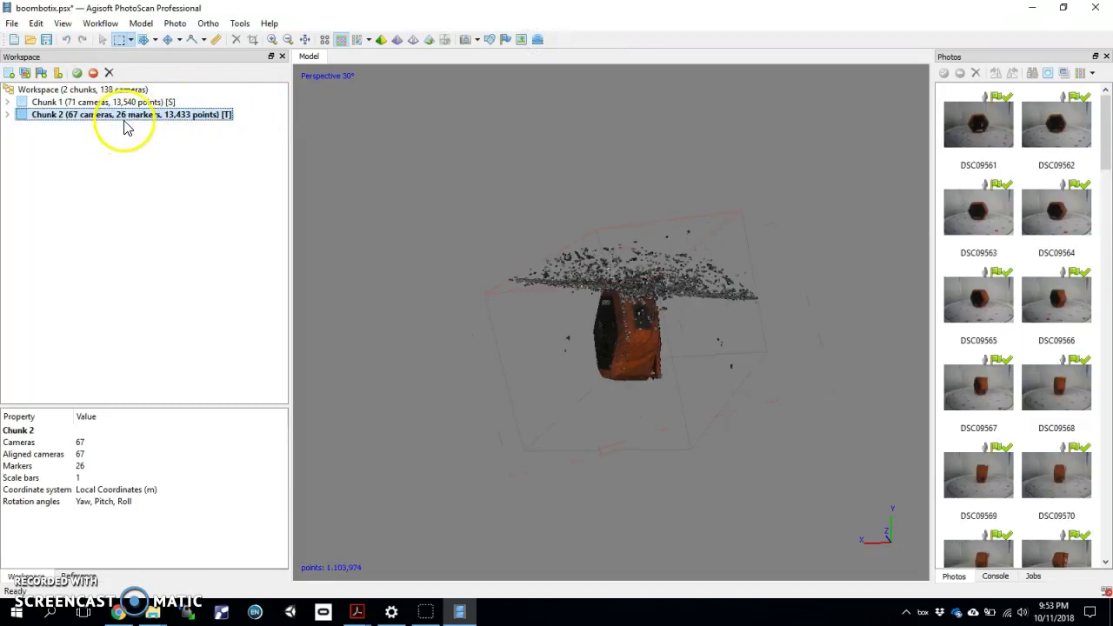
{"action": "left_click", "coordinate": [540, 40]}
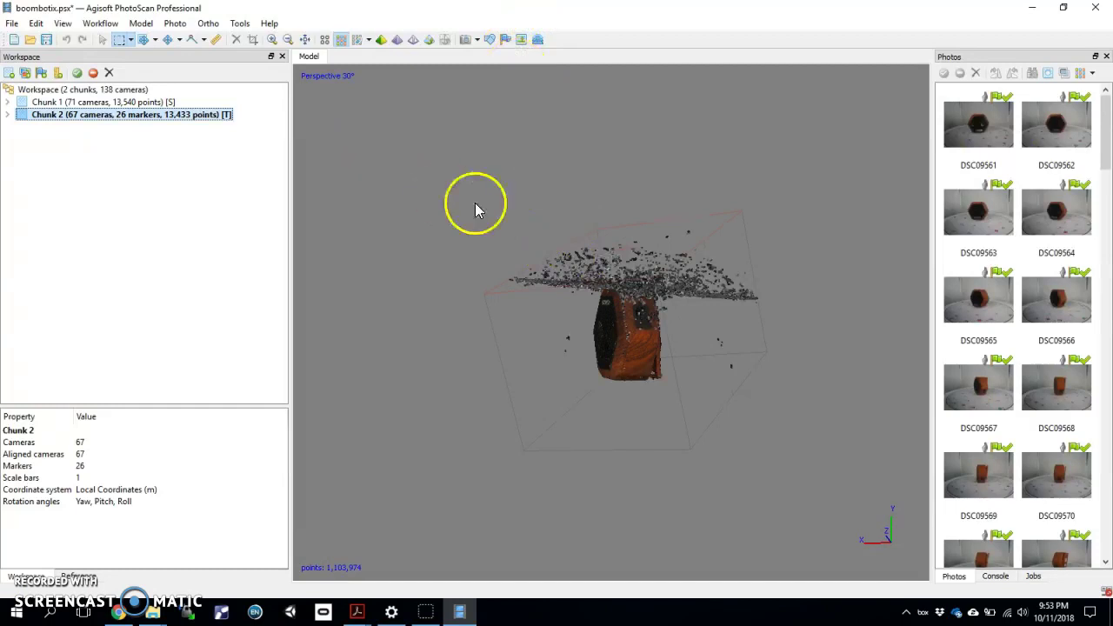
{"action": "left_click_drag", "start_coordinate": [474, 182], "coordinate": [793, 313]}
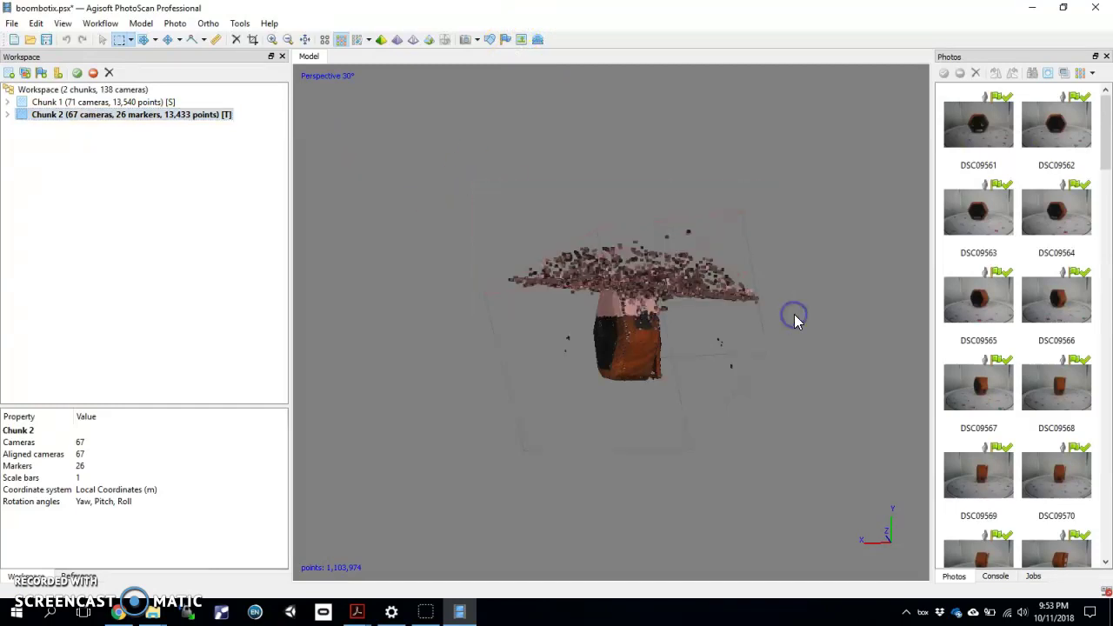
{"action": "key", "text": "Delete"}
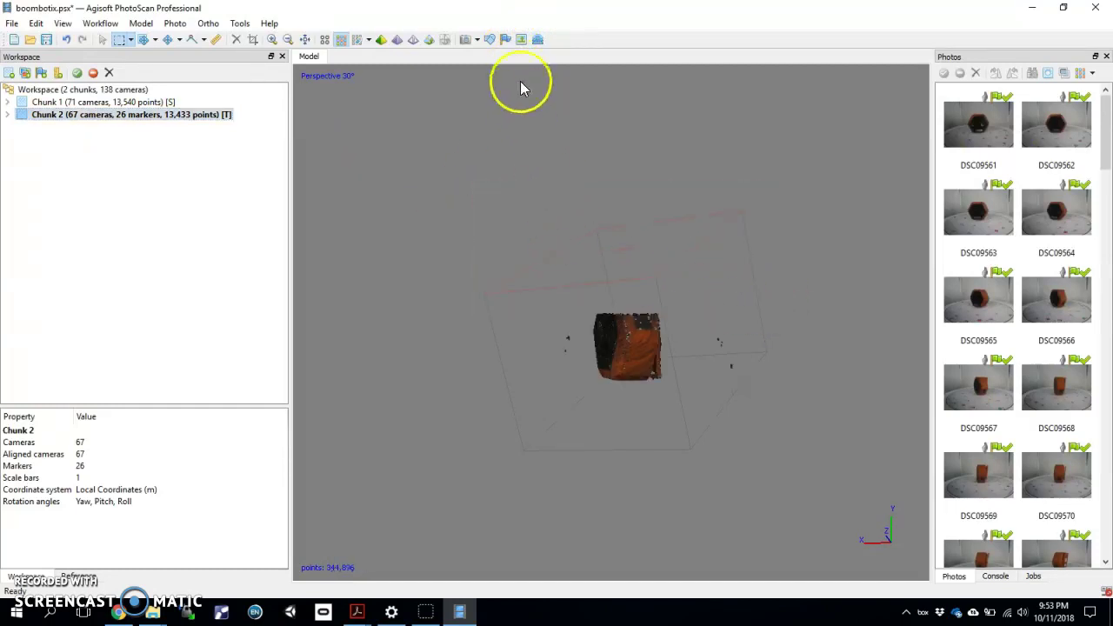
Show both aligned chunks together to check how the two trimmed dense clouds complete the speaker
{"action": "left_click", "coordinate": [540, 40]}
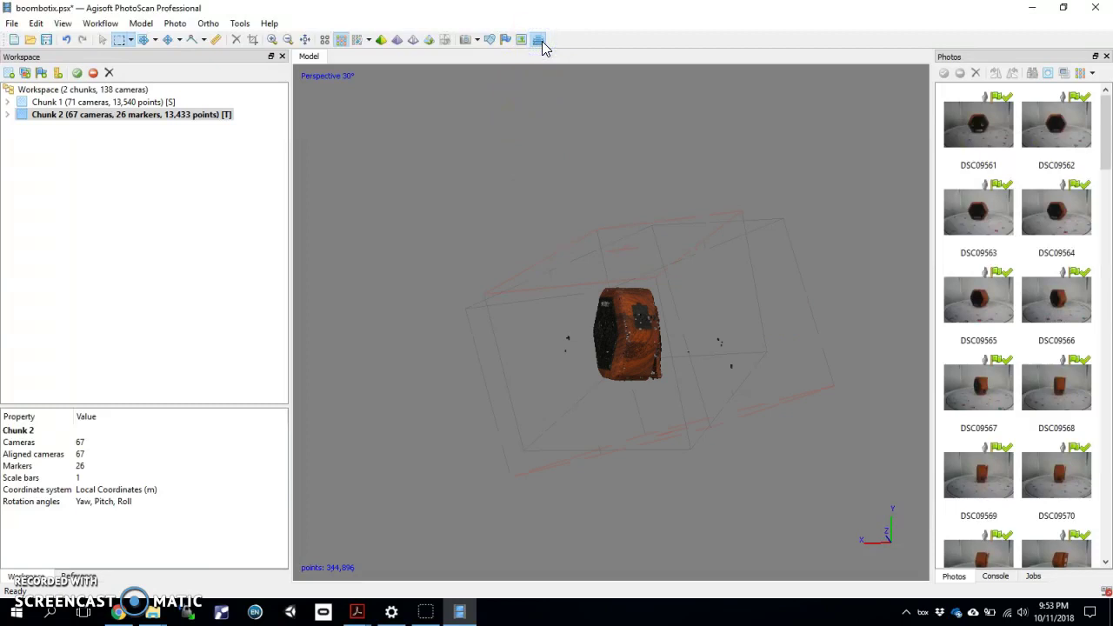
{"action": "left_click", "coordinate": [540, 40]}
{"action": "left_click", "coordinate": [540, 40]}
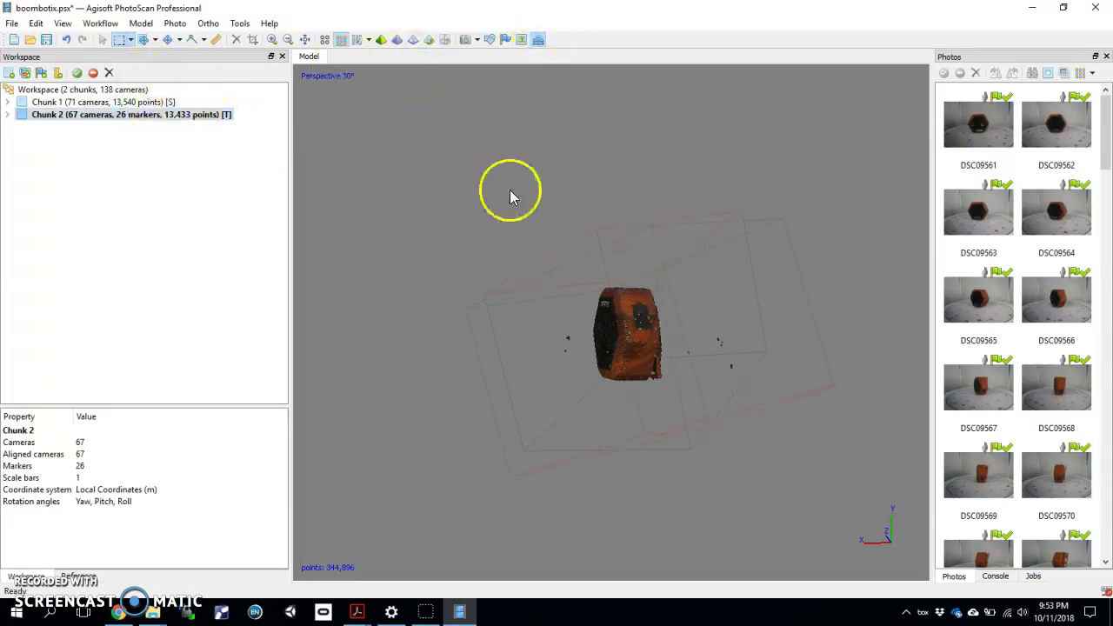
Merge Chunk 1 and Chunk 2 into a new chunk with their dense clouds merged, leaving models and markers out
{"action": "left_click", "coordinate": [140, 24]}
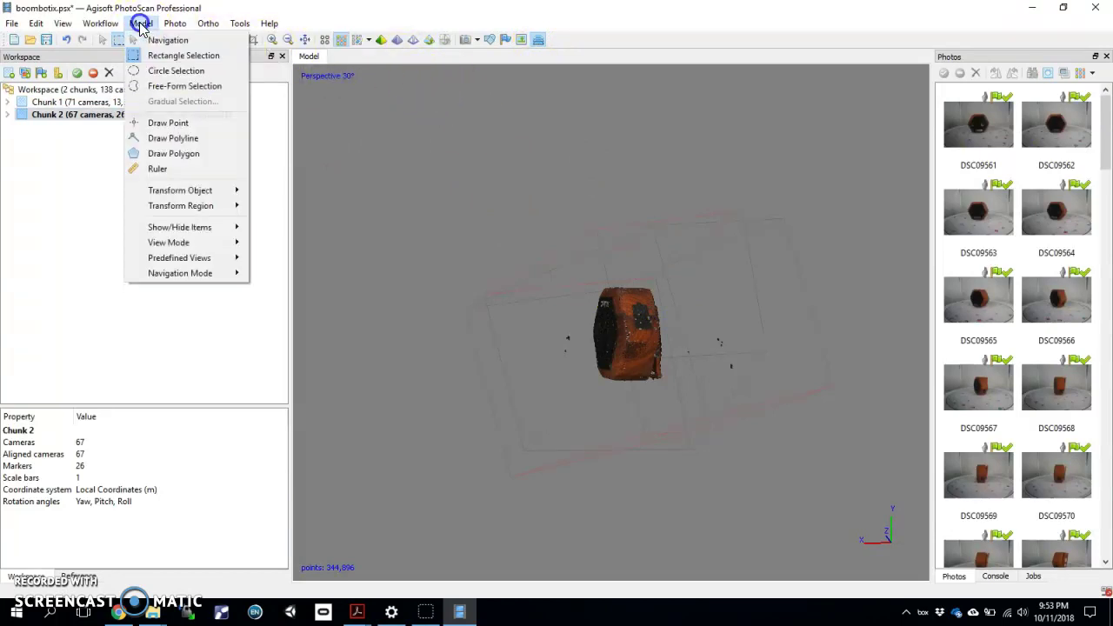
{"action": "mouse_move", "coordinate": [106, 24]}
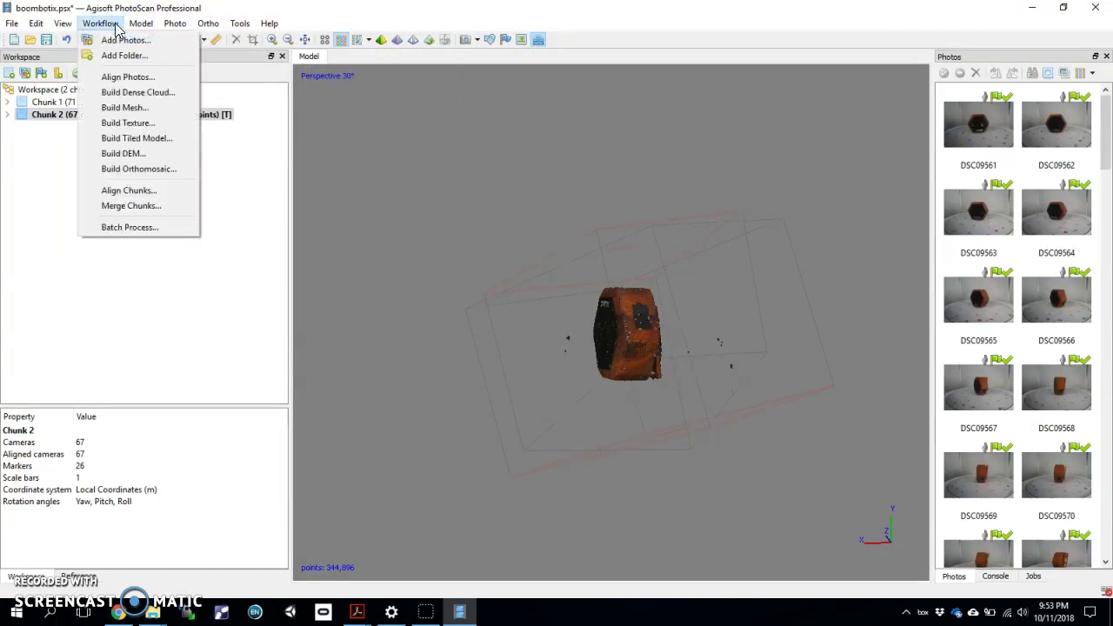
{"action": "left_click", "coordinate": [155, 214]}
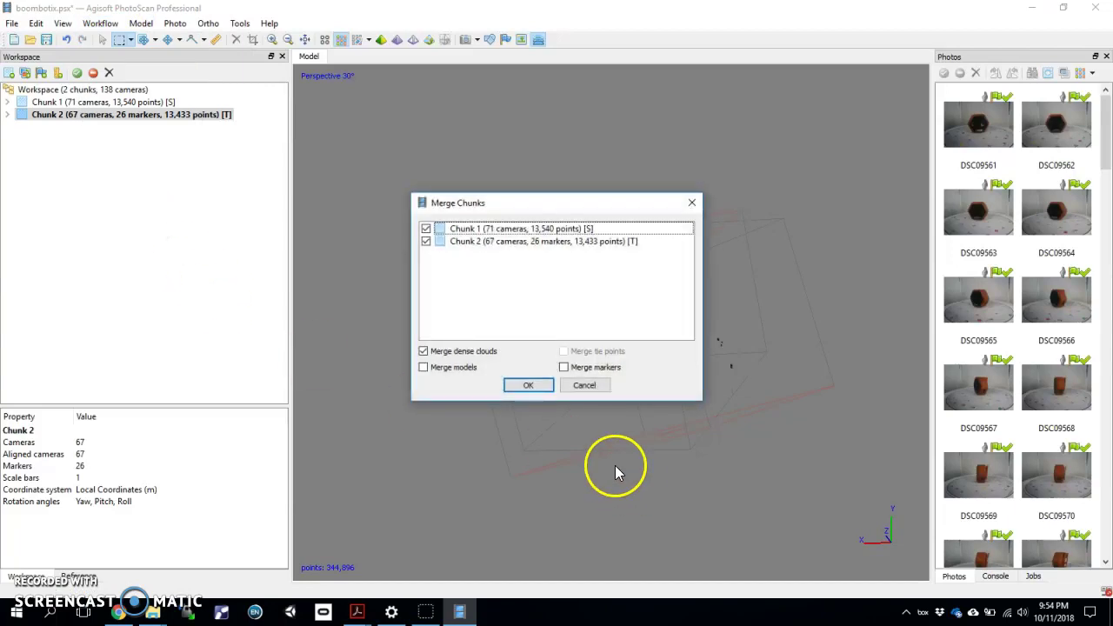
{"action": "left_click", "coordinate": [423, 351]}
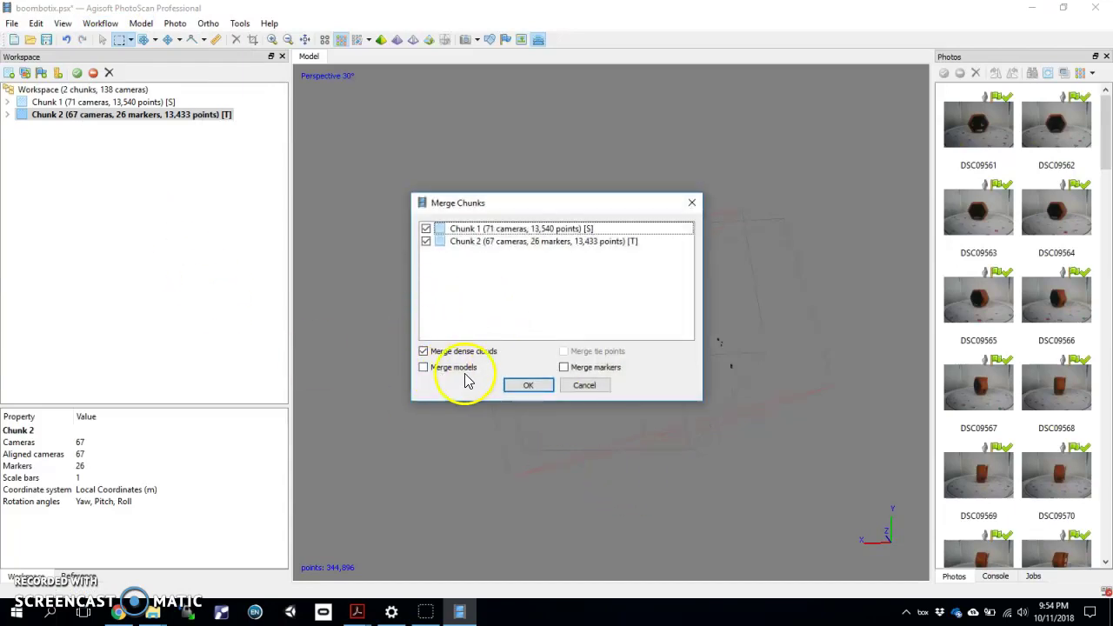
{"action": "left_click", "coordinate": [526, 385]}
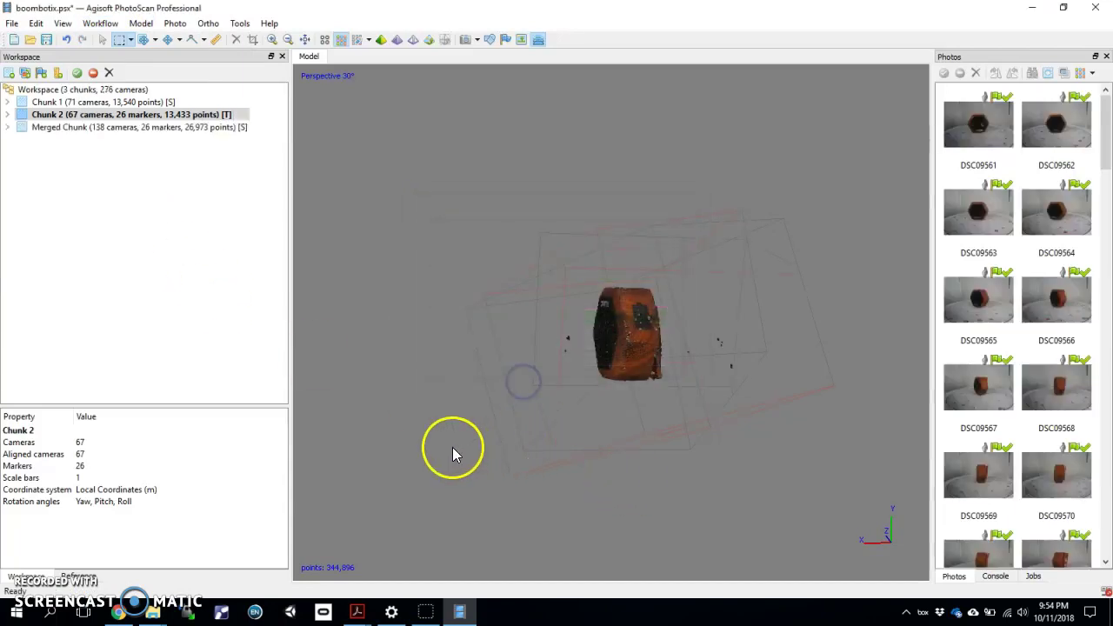
Activate the merged chunk, hide the aligned chunks and inspect the combined dense cloud of the speaker
{"action": "left_click", "coordinate": [120, 128]}
{"action": "double_click", "coordinate": [153, 127]}
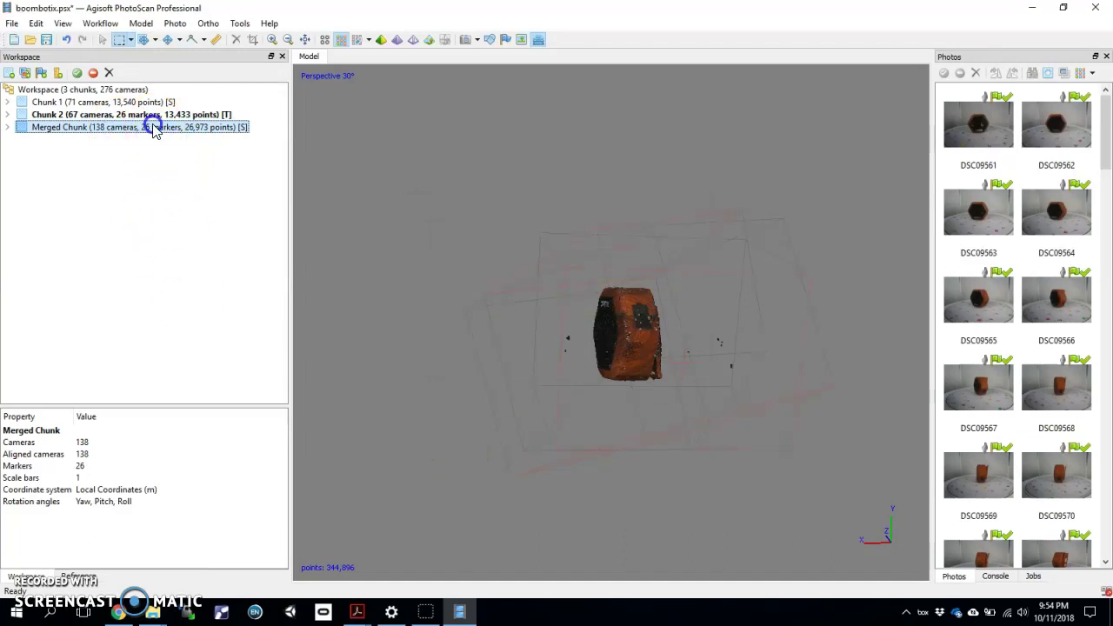
{"action": "left_click", "coordinate": [540, 41]}
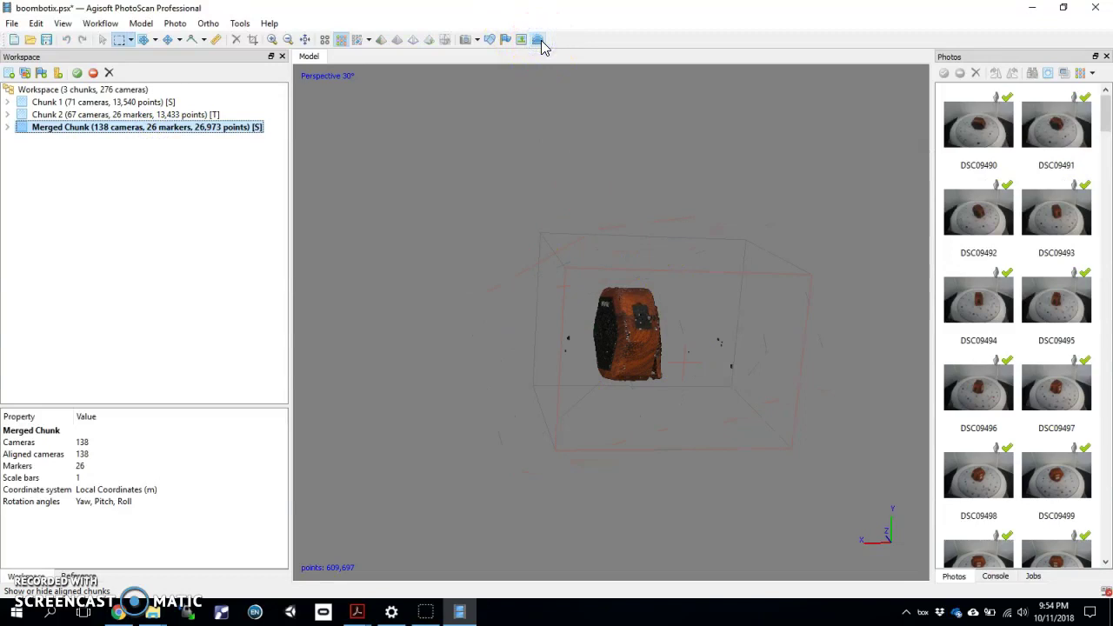
{"action": "left_click_drag", "start_coordinate": [543, 47], "coordinate": [643, 287]}
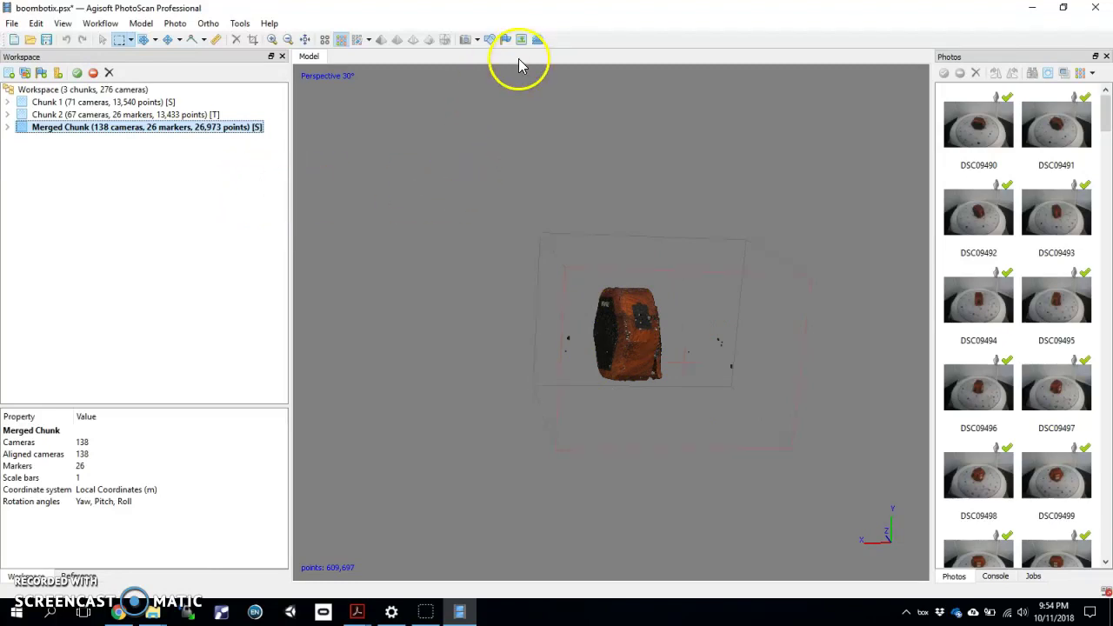
{"action": "scroll", "coordinate": [594, 279], "scroll_direction": "up", "scroll_amount": 5}
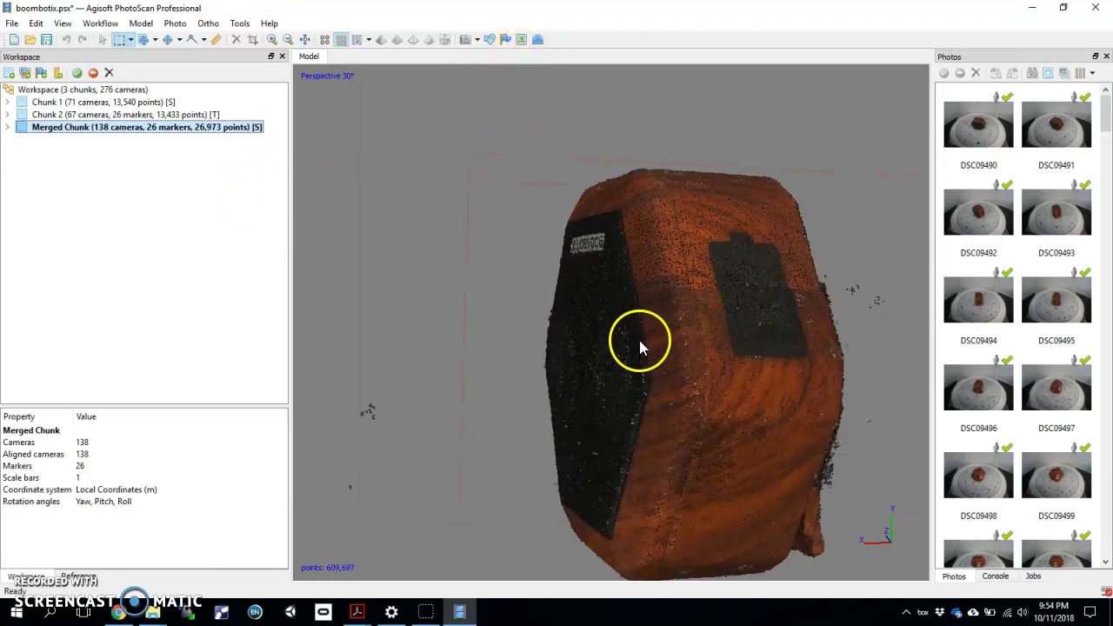
{"action": "scroll", "coordinate": [640, 340], "scroll_direction": "down", "scroll_amount": 4}
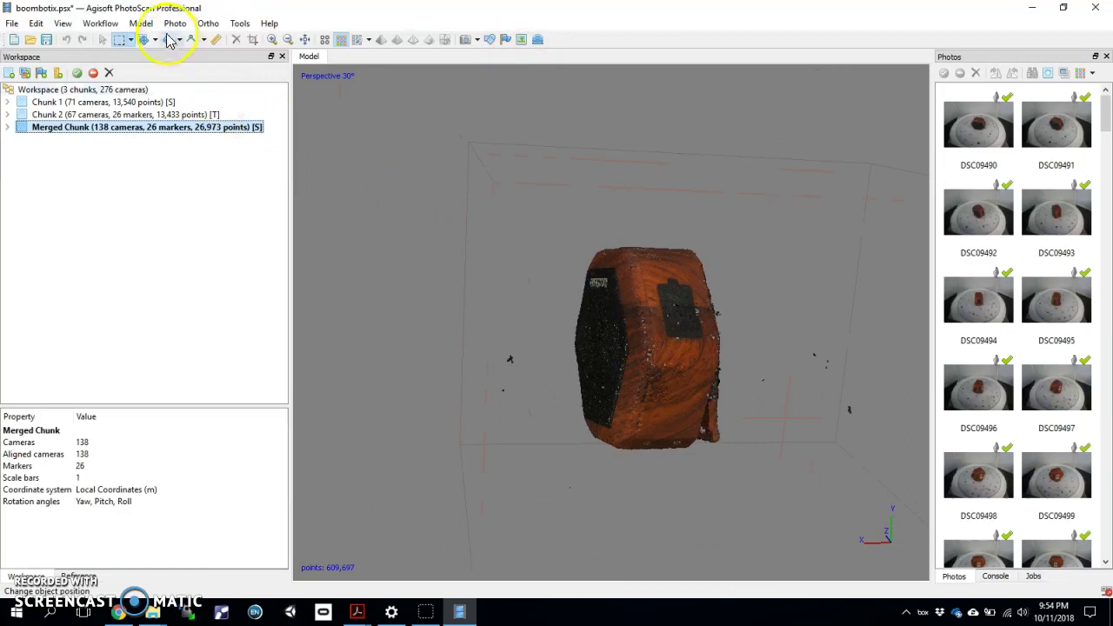
{"action": "left_click", "coordinate": [100, 22]}
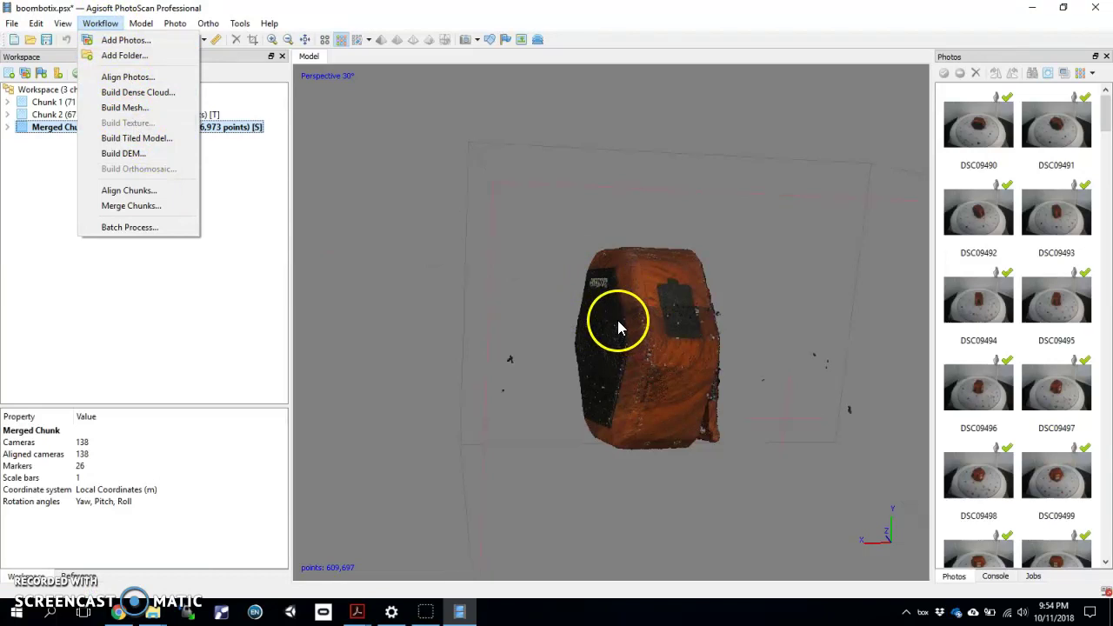
{"action": "left_click", "coordinate": [251, 238]}
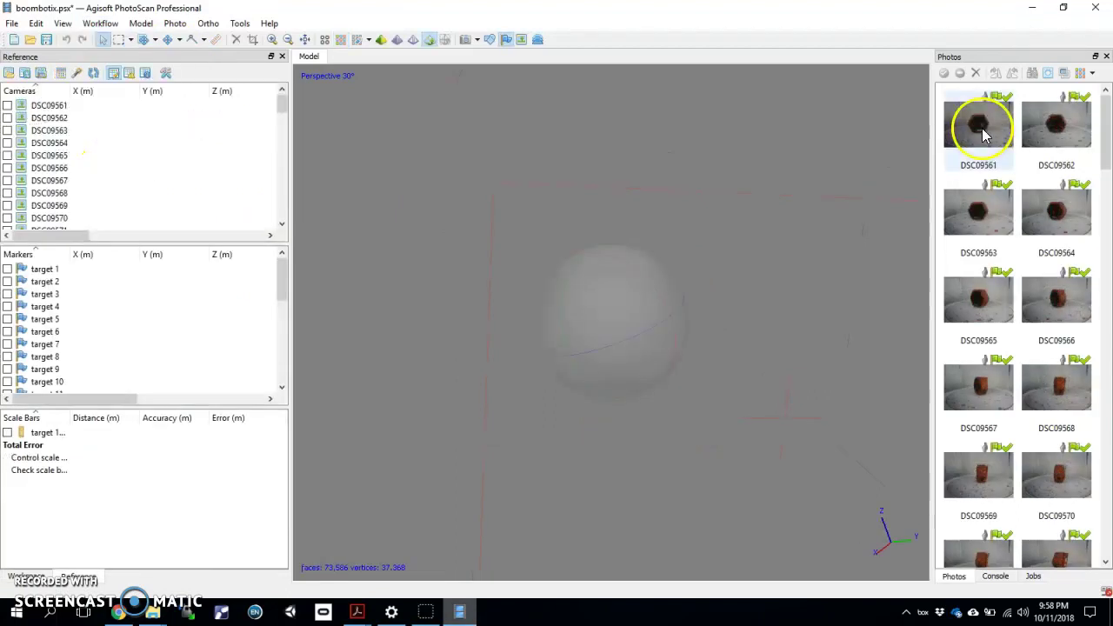
Look through photo DSC09561 in Chunk 2 and add a marker on the speaker side's dark panel, near the end opposite its tab
{"action": "right_click", "coordinate": [972, 130]}
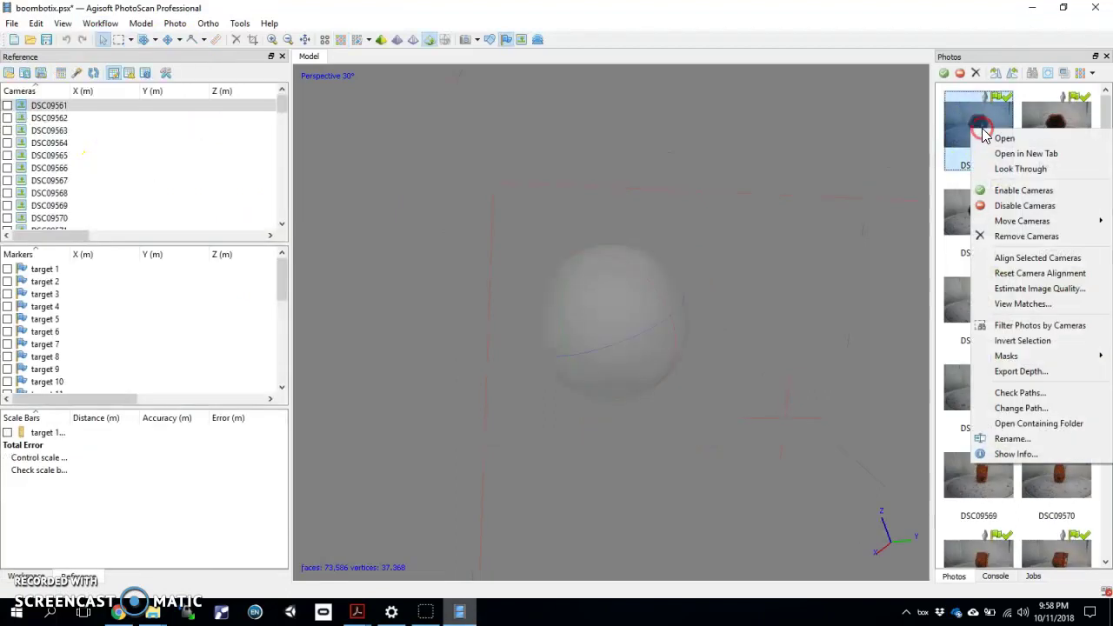
{"action": "left_click", "coordinate": [1015, 171]}
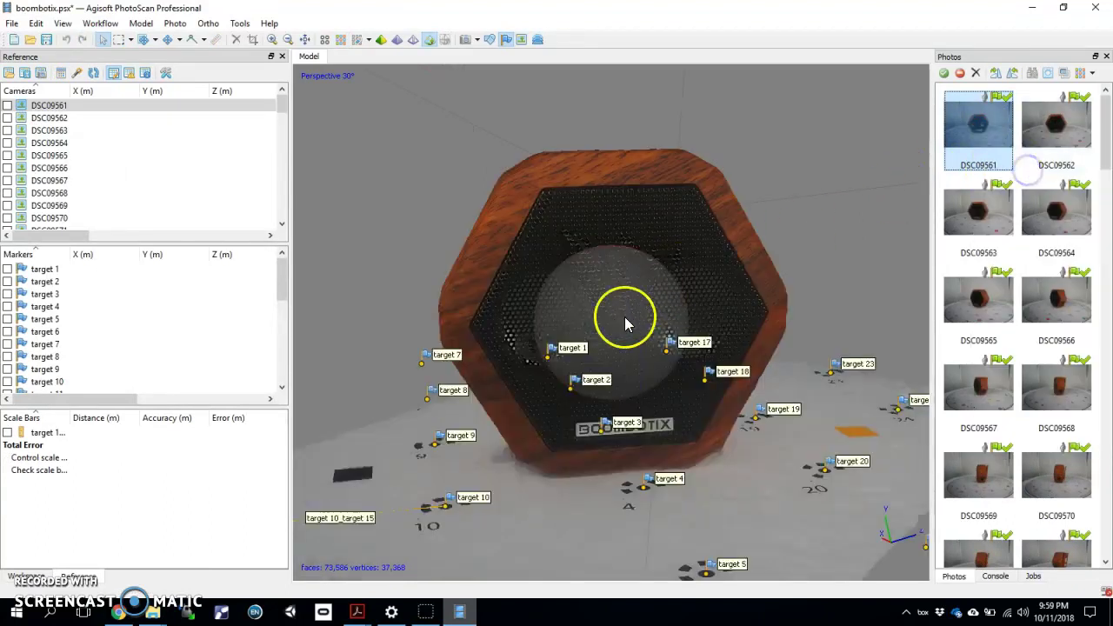
{"action": "left_click_drag", "start_coordinate": [608, 324], "coordinate": [576, 297]}
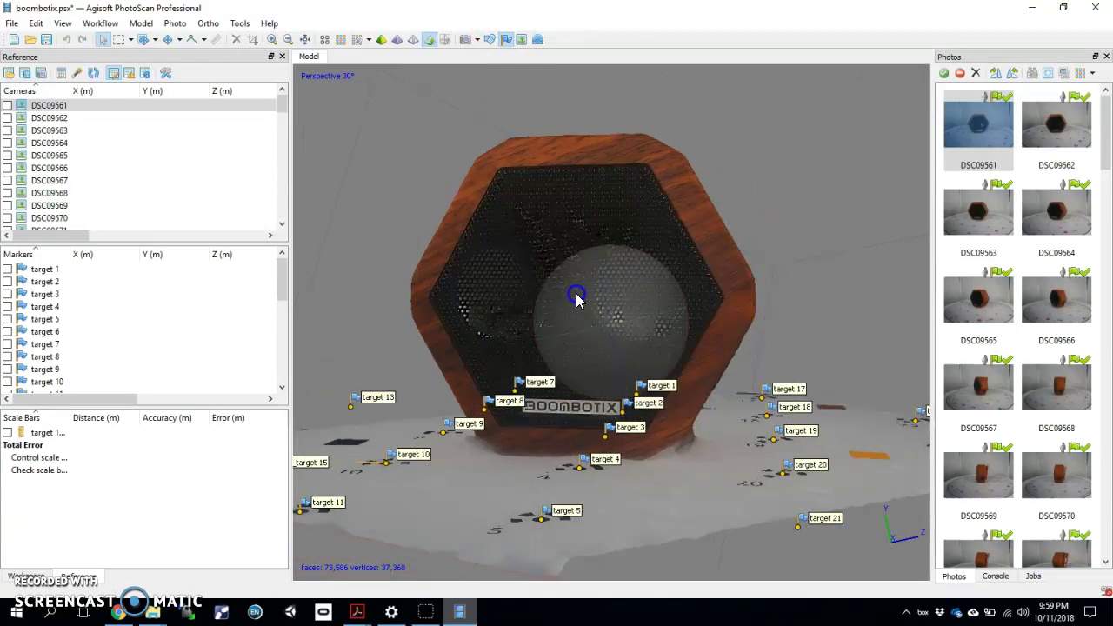
{"action": "mouse_move", "coordinate": [576, 297]}
{"action": "left_mouse_down"}
{"action": "mouse_move", "coordinate": [566, 290]}
{"action": "mouse_move", "coordinate": [666, 298]}
{"action": "mouse_move", "coordinate": [640, 286]}
{"action": "mouse_move", "coordinate": [579, 311]}
{"action": "mouse_move", "coordinate": [487, 297]}
{"action": "left_mouse_up"}
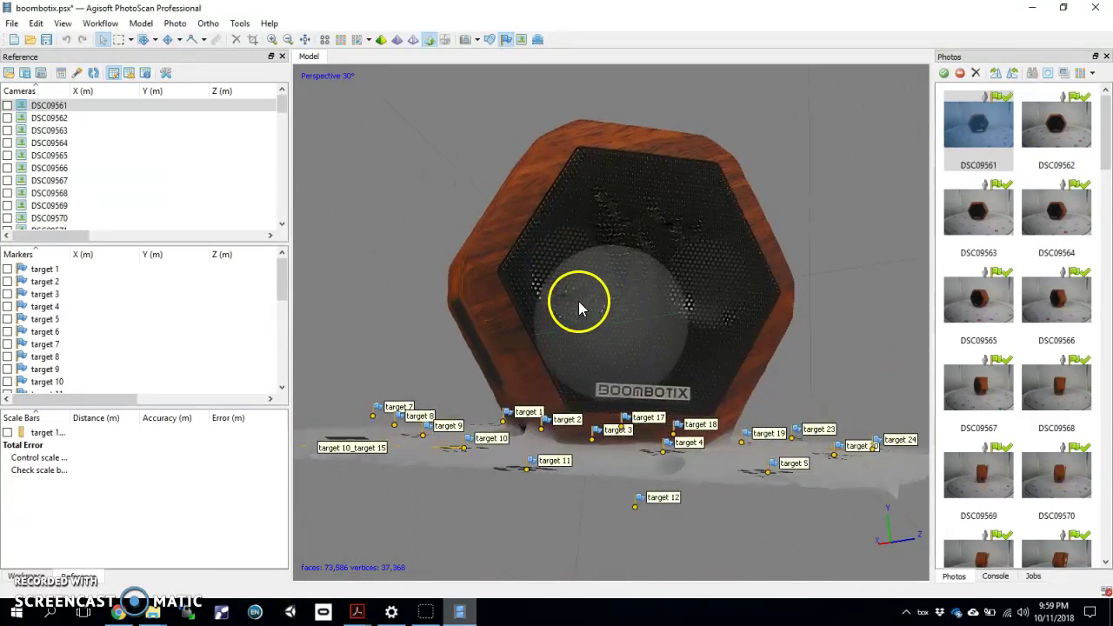
{"action": "mouse_move", "coordinate": [581, 307]}
{"action": "left_mouse_down"}
{"action": "mouse_move", "coordinate": [620, 313]}
{"action": "mouse_move", "coordinate": [653, 298]}
{"action": "mouse_move", "coordinate": [653, 318]}
{"action": "mouse_move", "coordinate": [685, 326]}
{"action": "mouse_move", "coordinate": [676, 427]}
{"action": "mouse_move", "coordinate": [616, 313]}
{"action": "mouse_move", "coordinate": [531, 252]}
{"action": "mouse_move", "coordinate": [534, 290]}
{"action": "mouse_move", "coordinate": [519, 303]}
{"action": "left_mouse_up"}
{"action": "scroll", "coordinate": [522, 232], "scroll_direction": "up", "scroll_amount": 3}
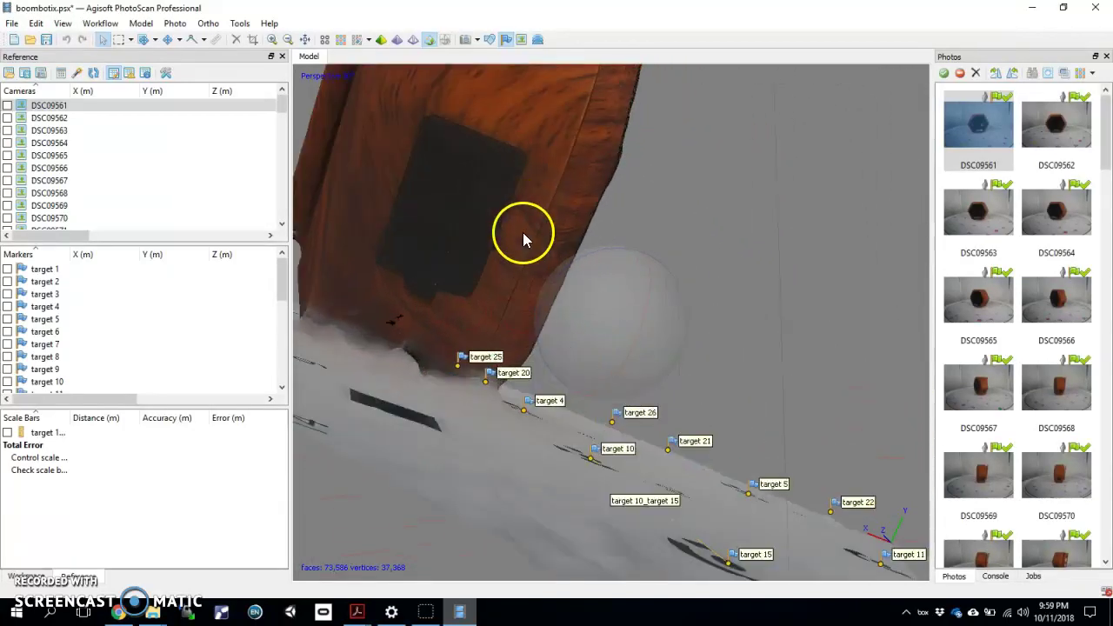
{"action": "right_click", "coordinate": [468, 165]}
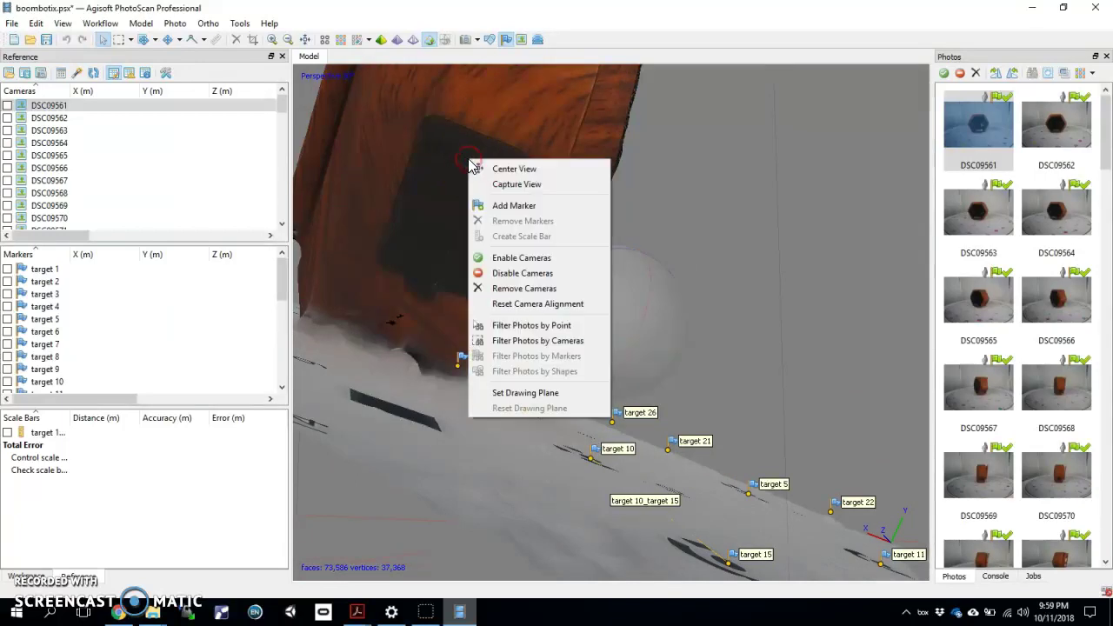
{"action": "left_click", "coordinate": [508, 205]}
{"action": "left_click", "coordinate": [470, 168]}
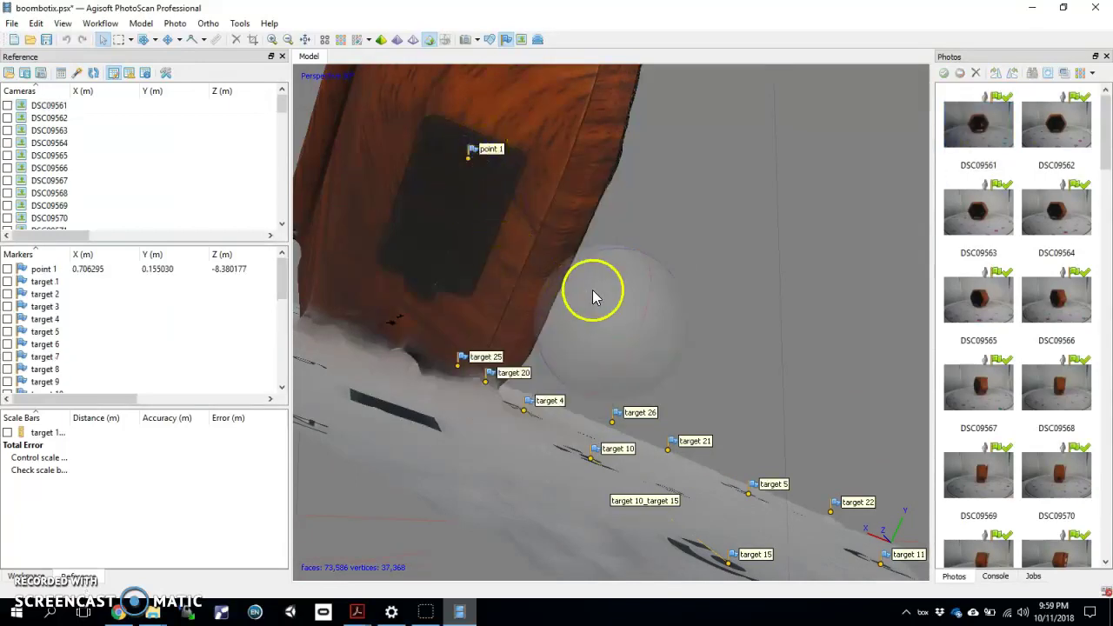
Add a second marker in Chunk 2 on the dark panel of the speaker's opposite side, near its upper end
{"action": "left_click_drag", "start_coordinate": [593, 296], "coordinate": [484, 281]}
{"action": "left_click_drag", "start_coordinate": [631, 313], "coordinate": [690, 304]}
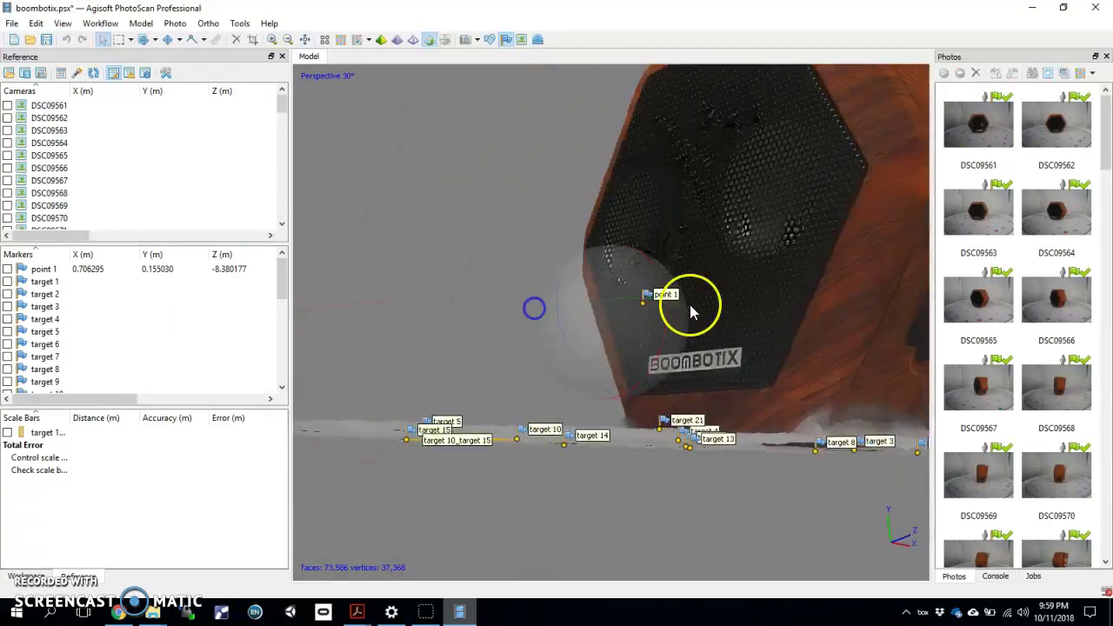
{"action": "left_click_drag", "start_coordinate": [761, 250], "coordinate": [586, 286]}
{"action": "left_click_drag", "start_coordinate": [604, 322], "coordinate": [566, 328]}
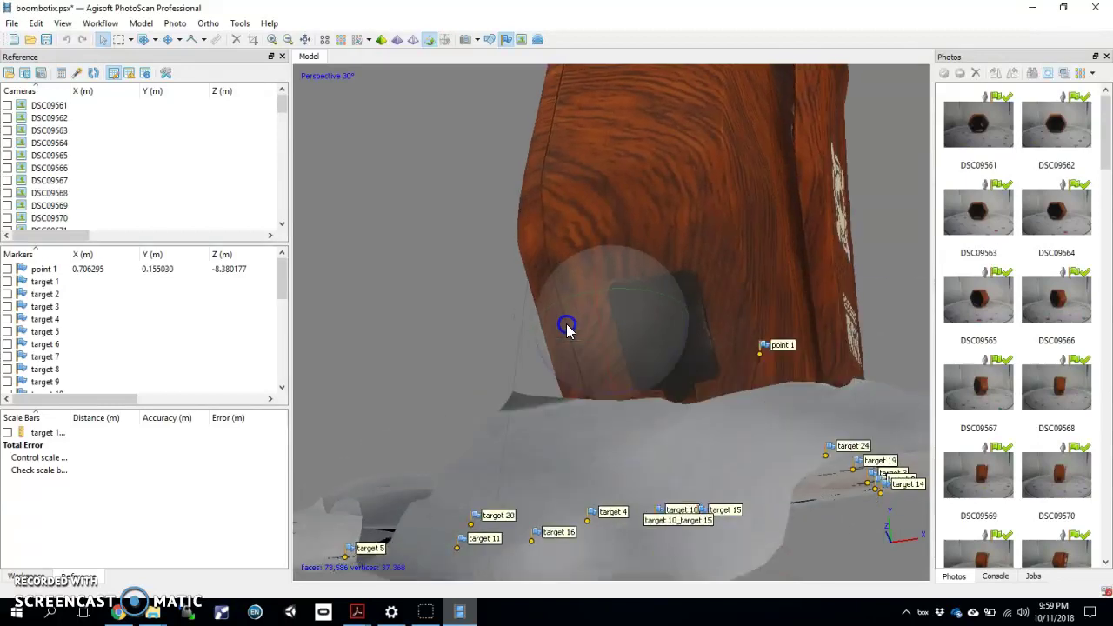
{"action": "right_click", "coordinate": [656, 304]}
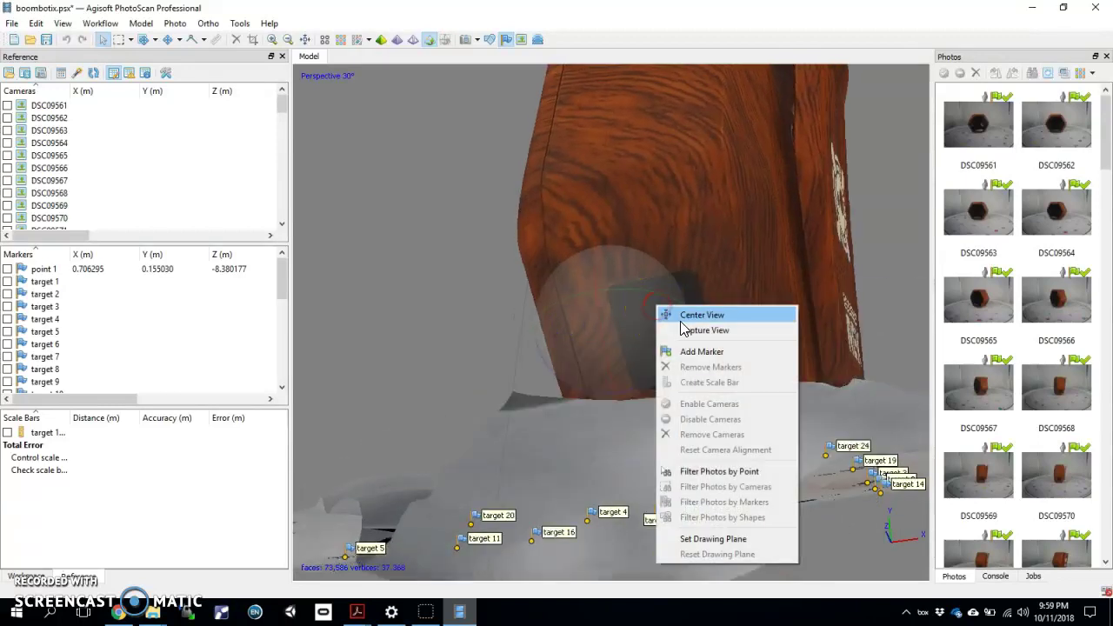
{"action": "left_click", "coordinate": [693, 353]}
Add a third marker in Chunk 2 on the smaller eye of the skull logo on the speaker's back
{"action": "left_click_drag", "start_coordinate": [694, 355], "coordinate": [576, 360]}
{"action": "left_click_drag", "start_coordinate": [634, 318], "coordinate": [592, 360]}
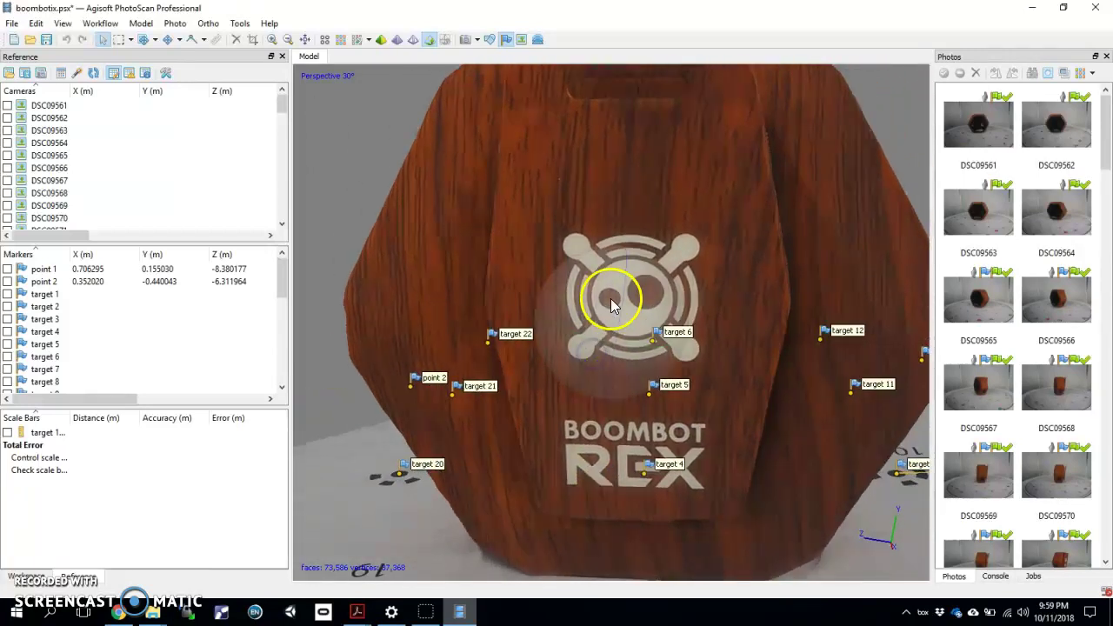
{"action": "right_click", "coordinate": [610, 297]}
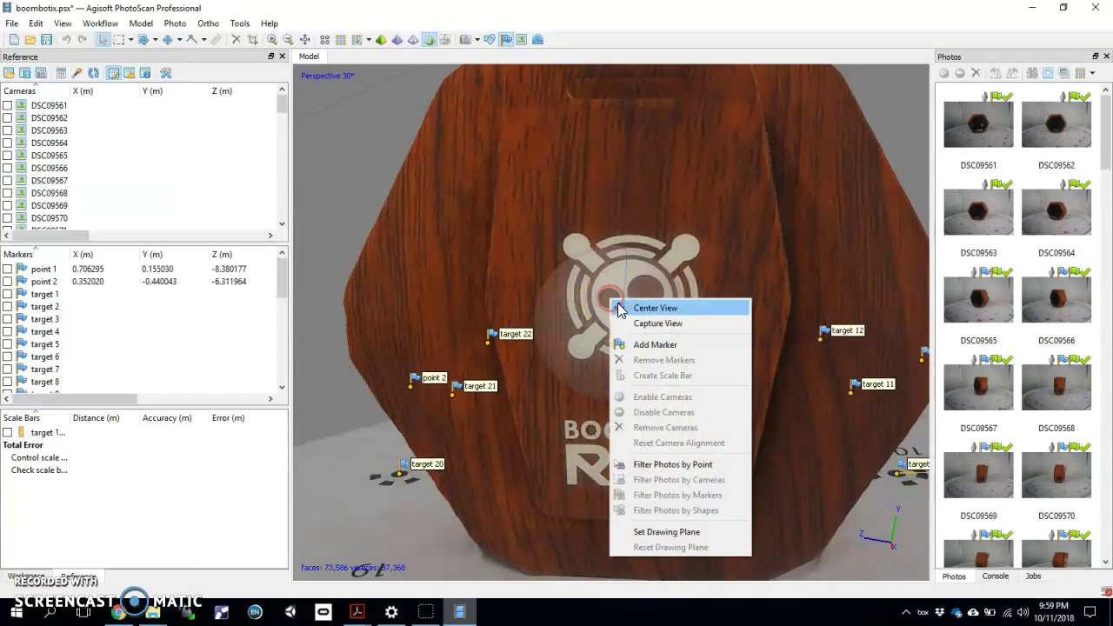
{"action": "left_click", "coordinate": [652, 345]}
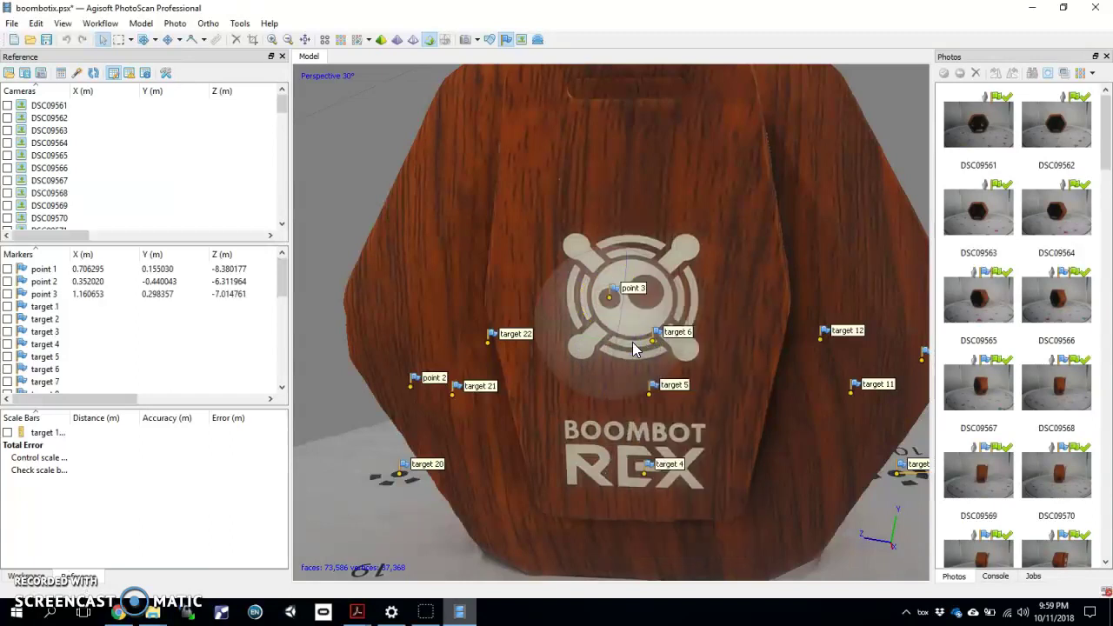
{"action": "left_click_drag", "start_coordinate": [590, 366], "coordinate": [542, 344]}
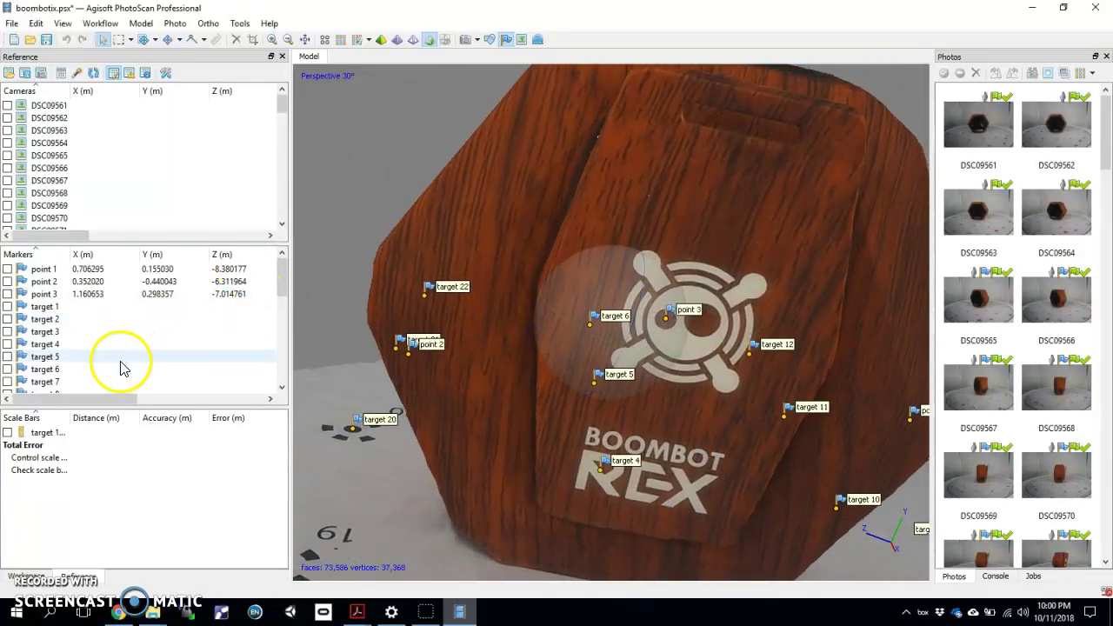
Activate Chunk 1 and view its textured model from the camera position of photo DSC09492
{"action": "left_click", "coordinate": [12, 578]}
{"action": "left_click", "coordinate": [94, 102]}
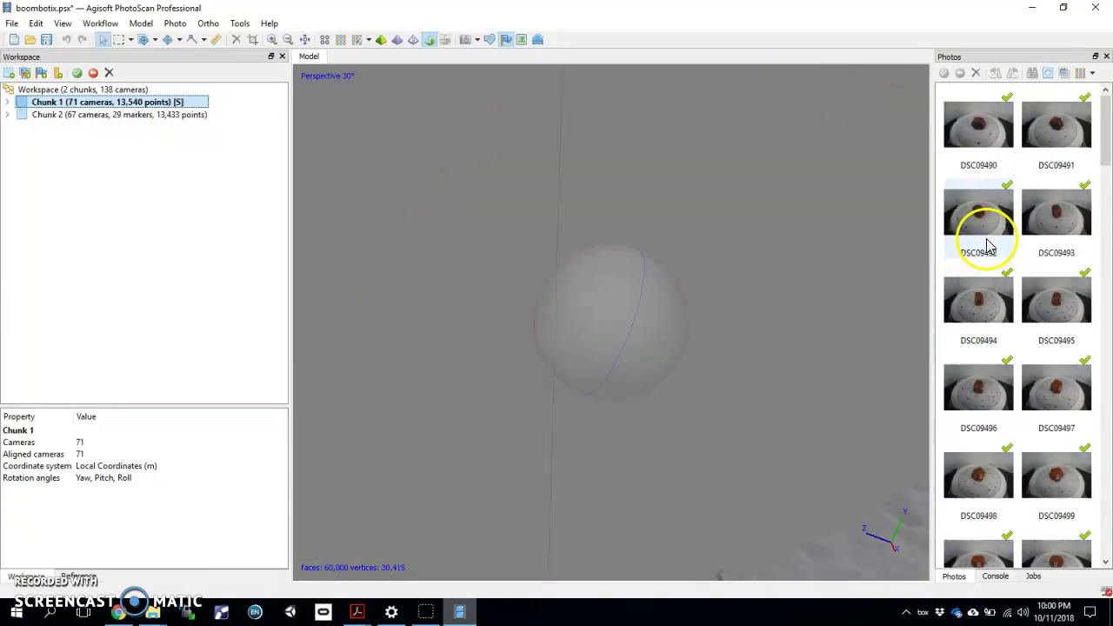
{"action": "left_click", "coordinate": [981, 218]}
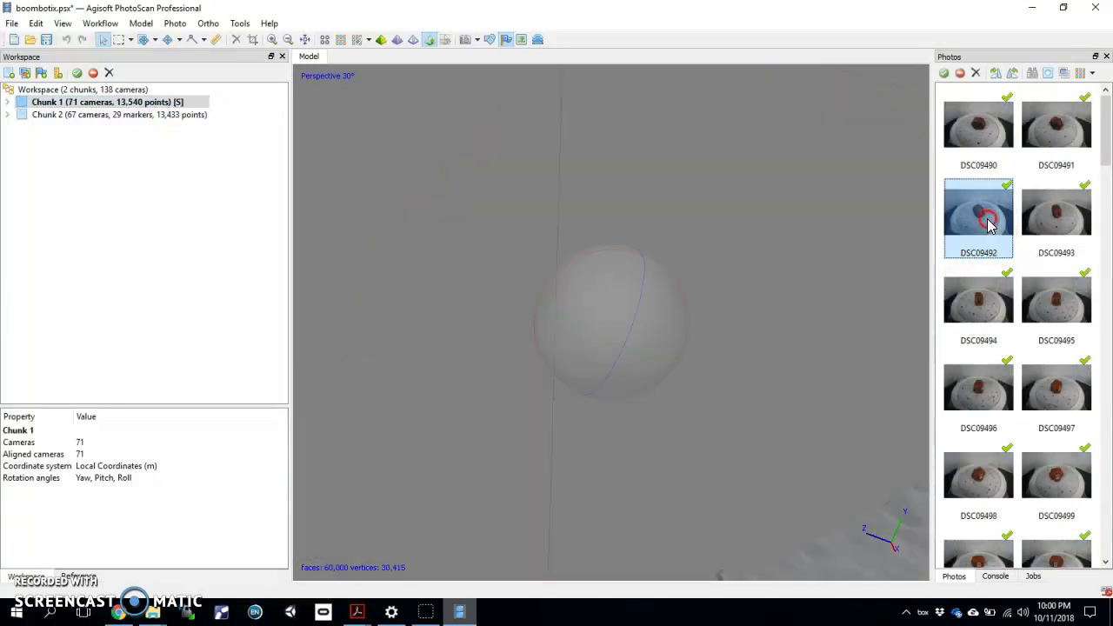
{"action": "right_click", "coordinate": [981, 224]}
{"action": "left_click", "coordinate": [1021, 260]}
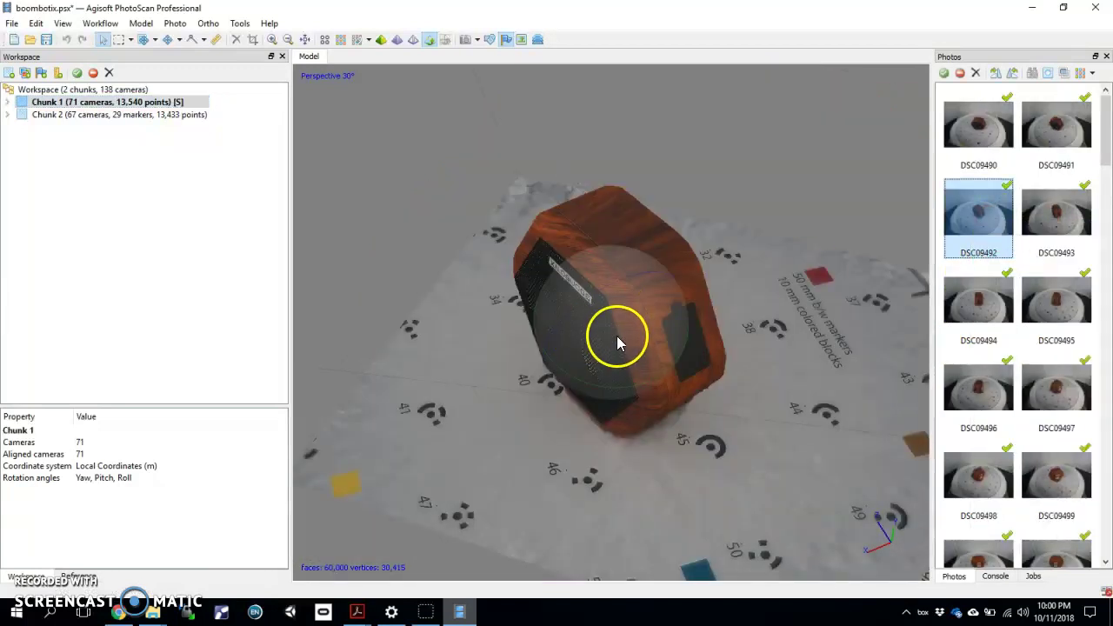
Add Chunk 1's first marker near the lower end of the side's dark panel, matching the first marker in Chunk 2
{"action": "left_click", "coordinate": [600, 347]}
{"action": "scroll", "coordinate": [604, 349], "scroll_direction": "up", "scroll_amount": 6}
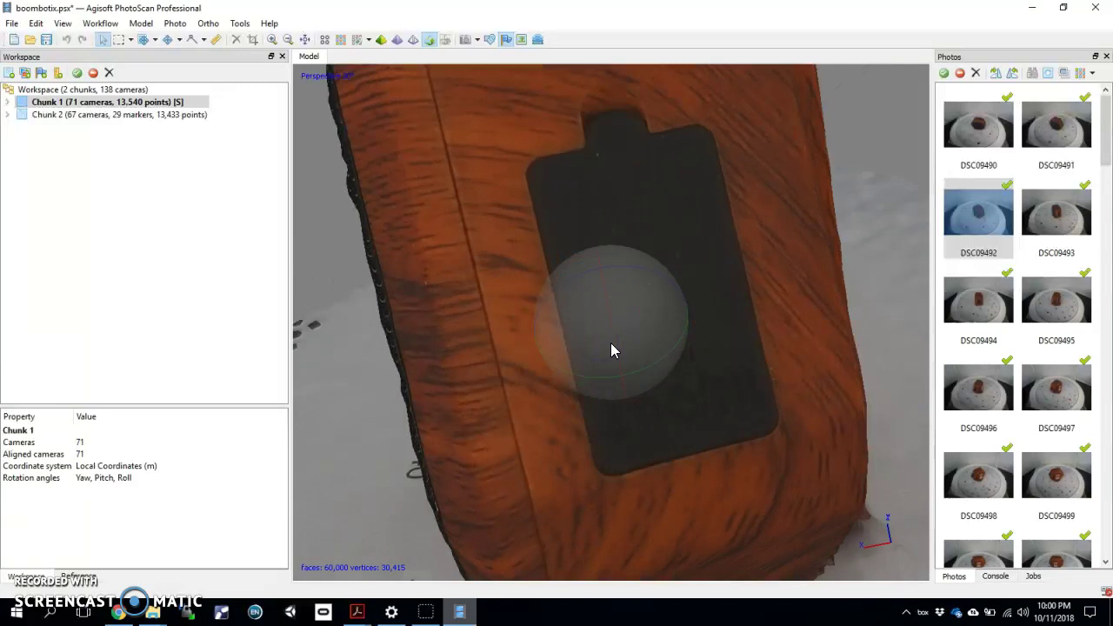
{"action": "right_click", "coordinate": [682, 407]}
{"action": "left_click", "coordinate": [733, 195]}
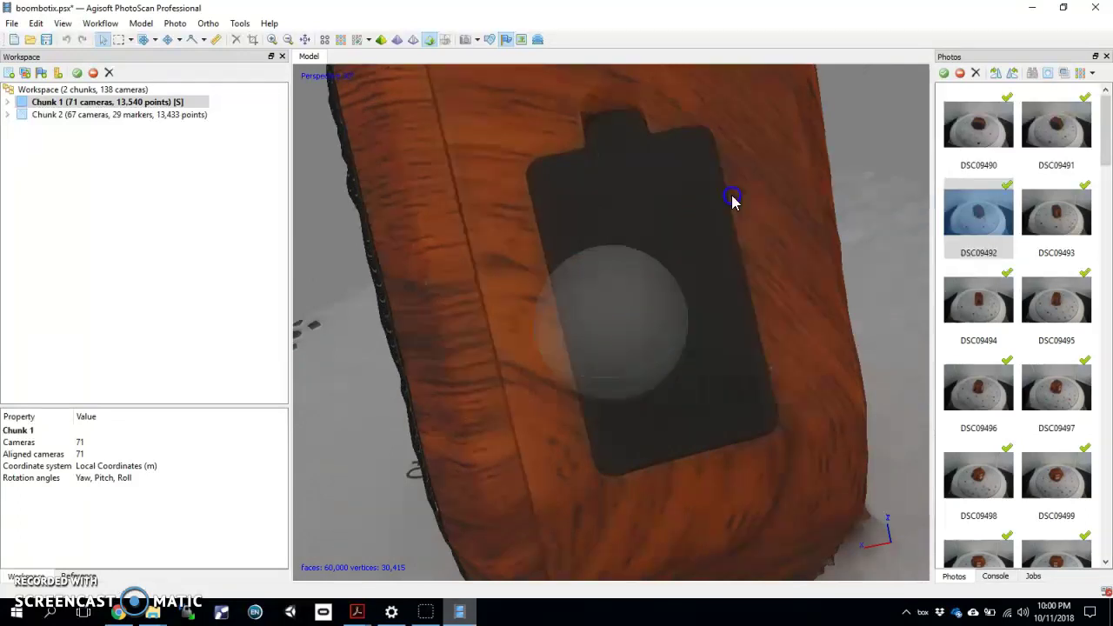
Add a second marker in Chunk 1 near the lower end of the dark panel on the speaker's other side
{"action": "left_click_drag", "start_coordinate": [617, 324], "coordinate": [611, 378]}
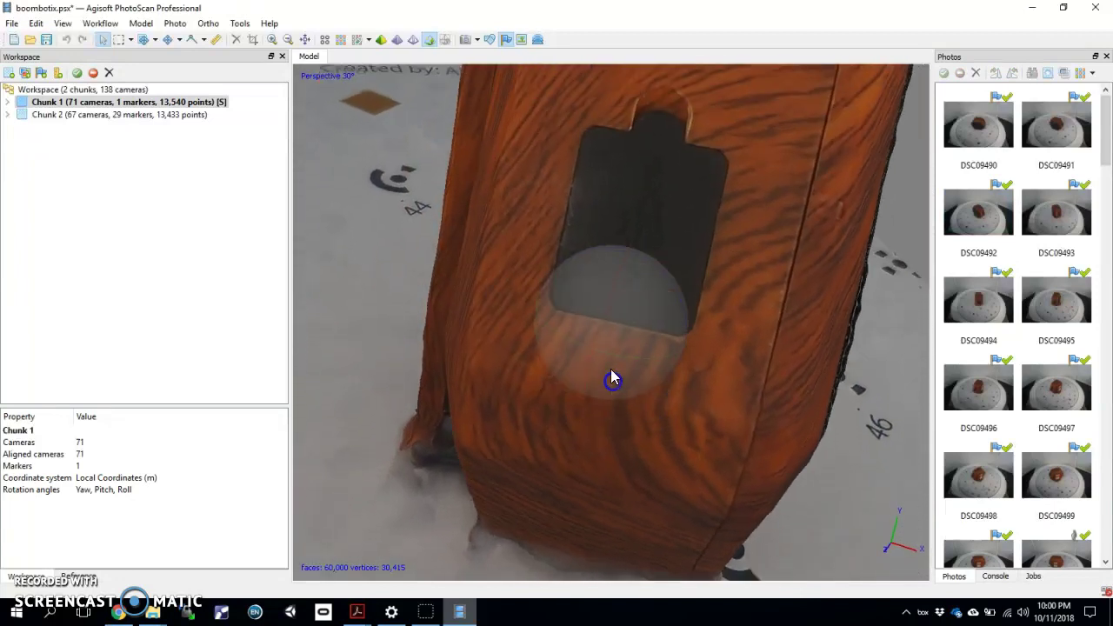
{"action": "left_click_drag", "start_coordinate": [626, 288], "coordinate": [637, 272]}
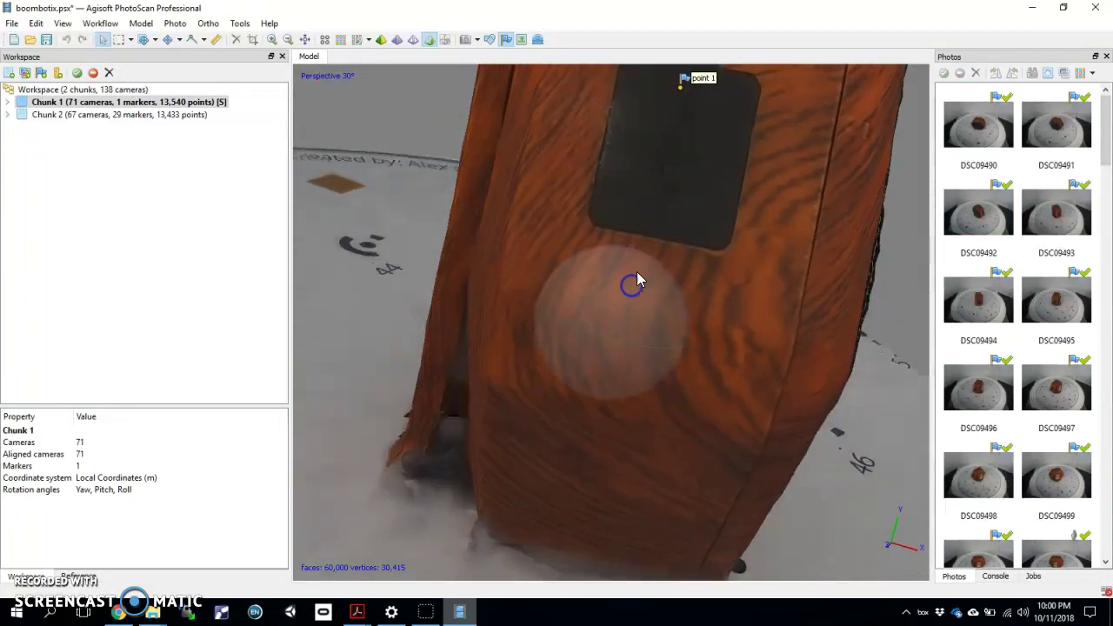
{"action": "right_click", "coordinate": [666, 196]}
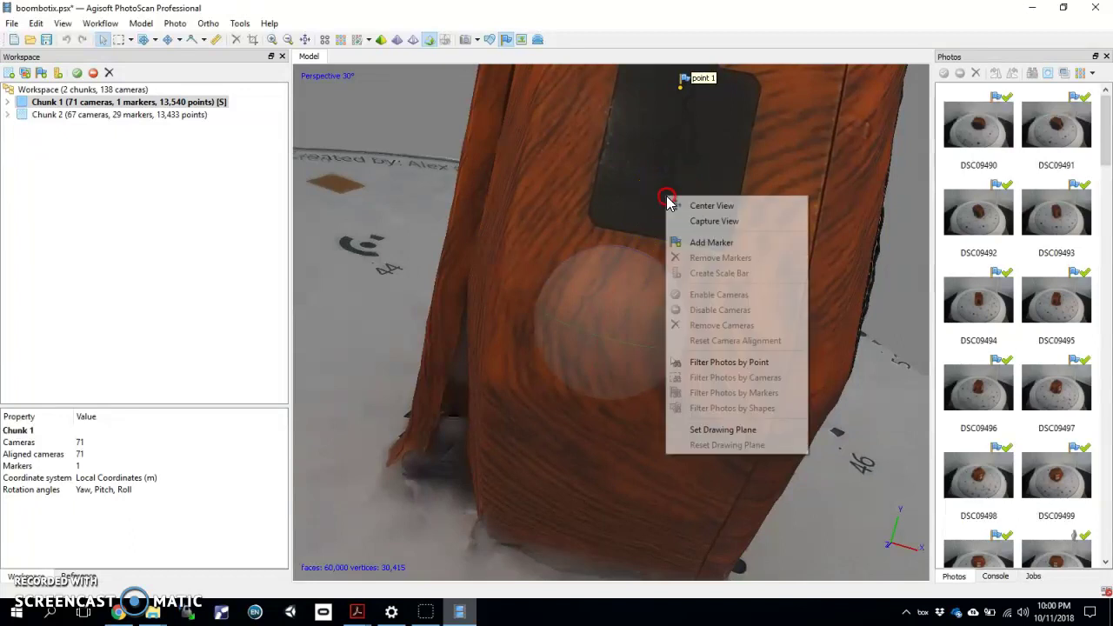
{"action": "left_click", "coordinate": [702, 243]}
Add a third marker in Chunk 1 on the smaller eye of the skull logo on the speaker's back
{"action": "left_click_drag", "start_coordinate": [669, 262], "coordinate": [566, 338]}
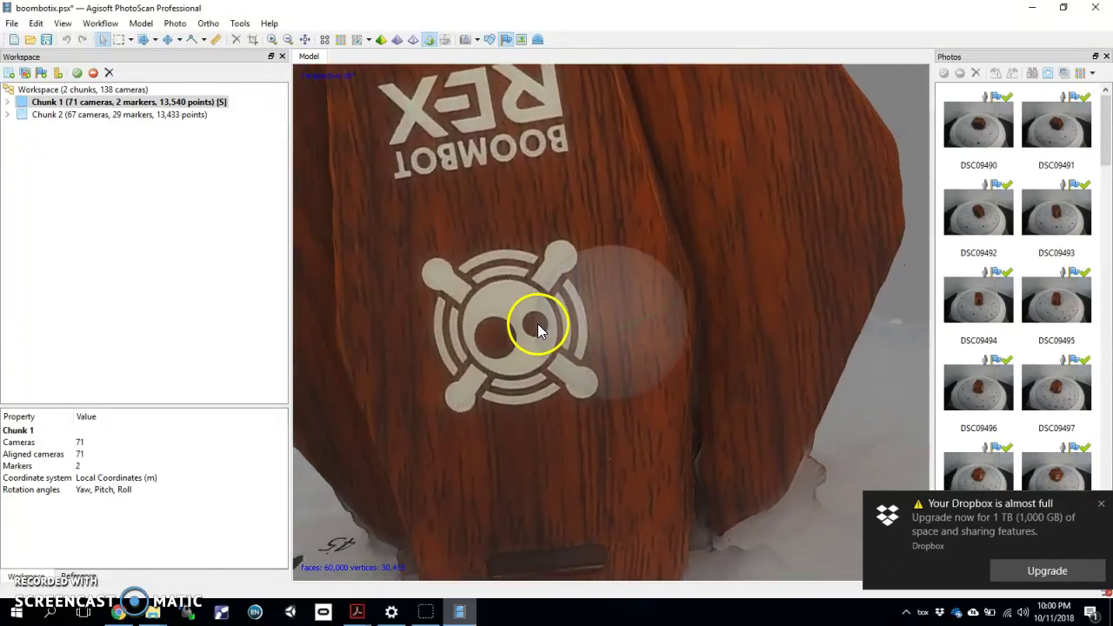
{"action": "right_click", "coordinate": [535, 324]}
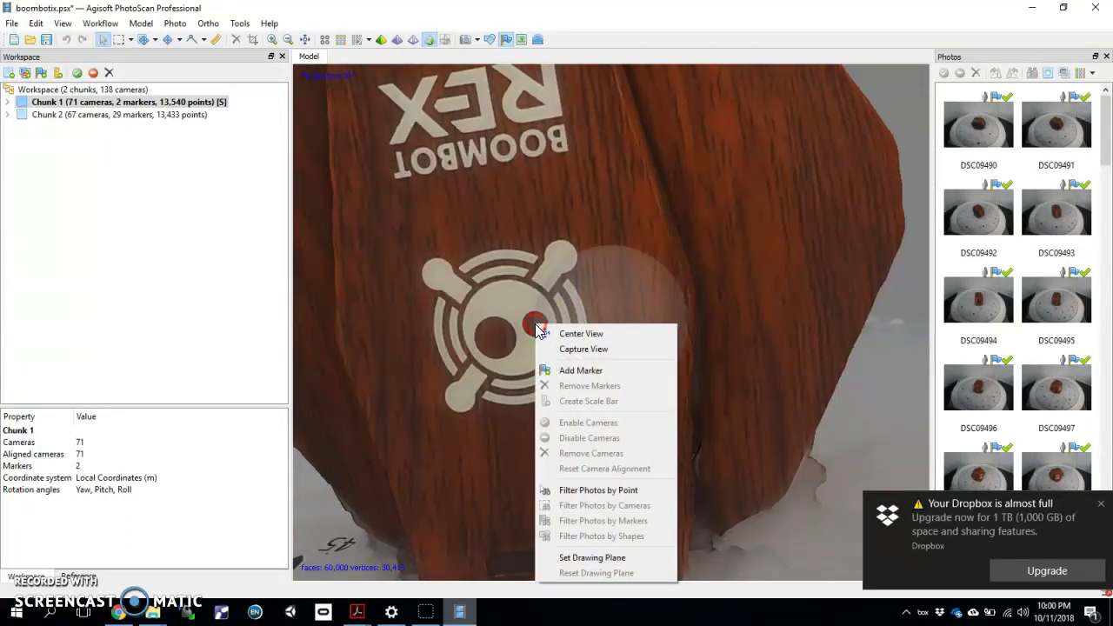
{"action": "left_click", "coordinate": [581, 372]}
{"action": "scroll", "coordinate": [588, 328], "scroll_direction": "down", "scroll_amount": 5}
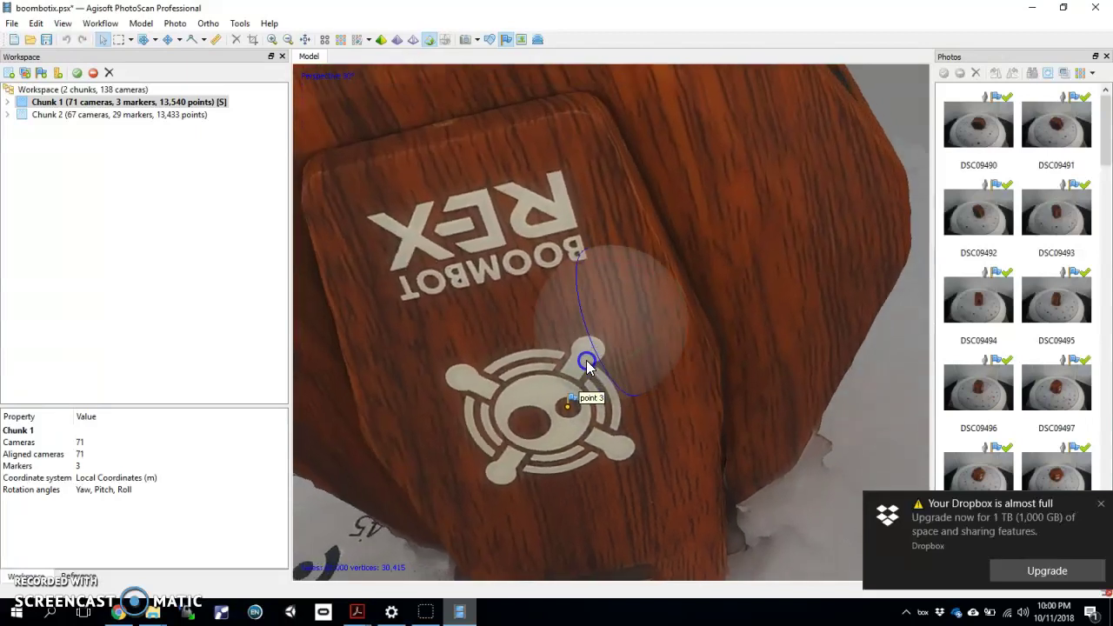
{"action": "left_click_drag", "start_coordinate": [596, 335], "coordinate": [635, 329]}
Align Chunk 1 and Chunk 2 using the Marker based method without fixing the scale
{"action": "left_click", "coordinate": [103, 26]}
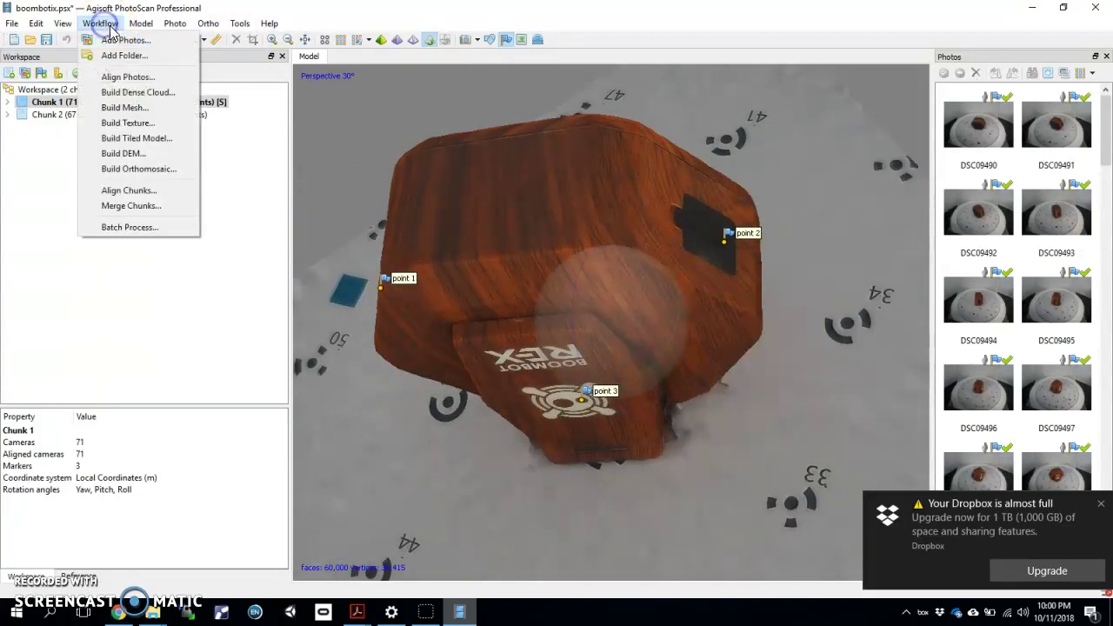
{"action": "left_click", "coordinate": [169, 198]}
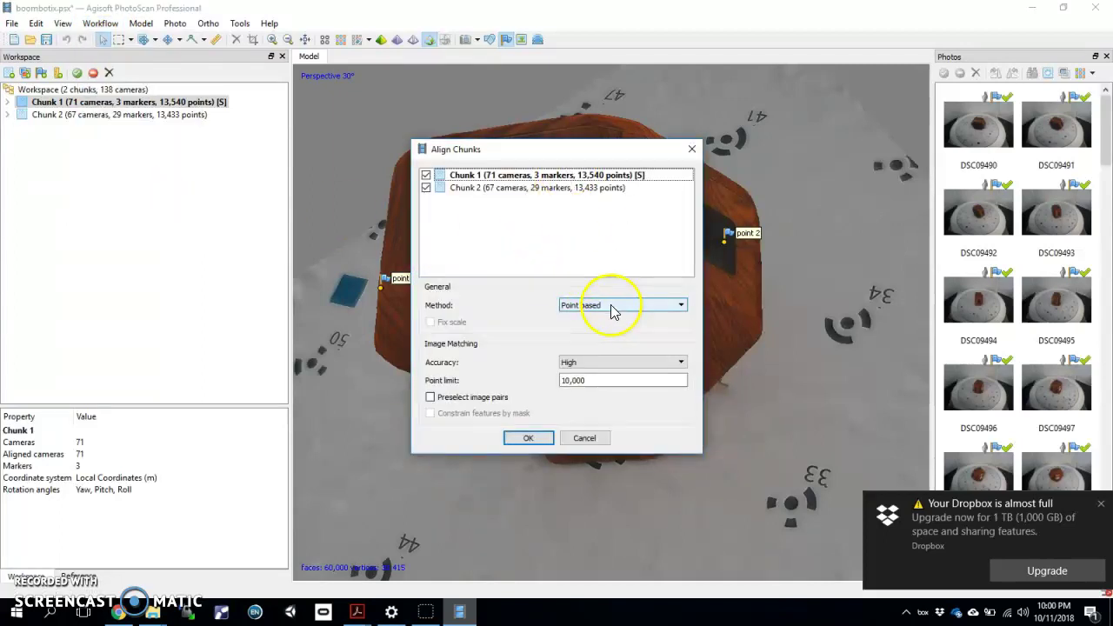
{"action": "left_click", "coordinate": [611, 306]}
{"action": "left_click", "coordinate": [611, 326]}
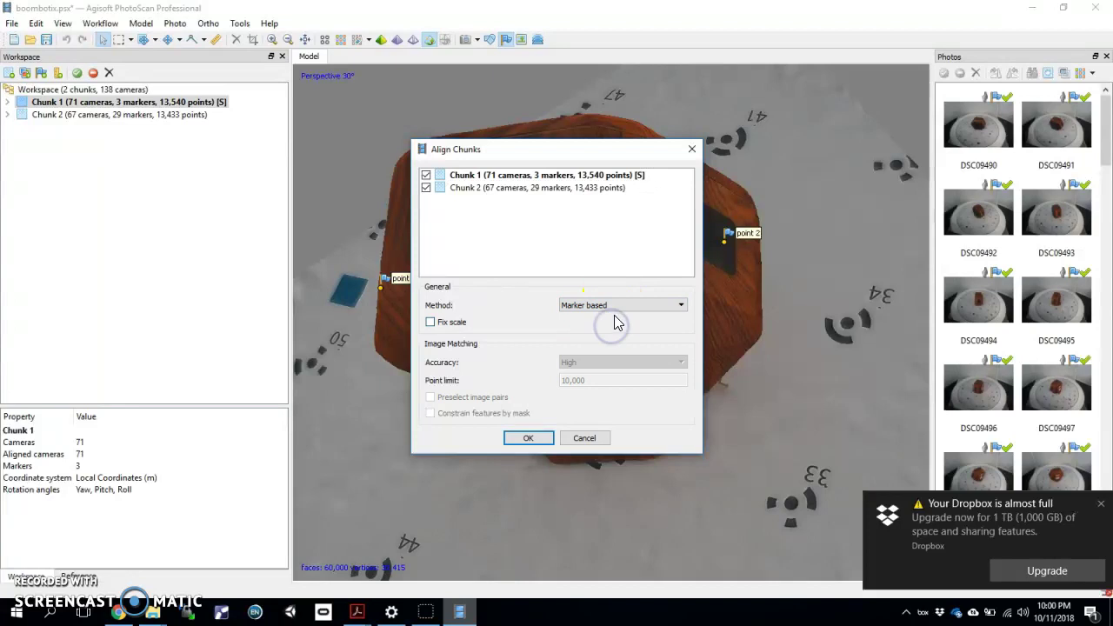
{"action": "left_click", "coordinate": [504, 310]}
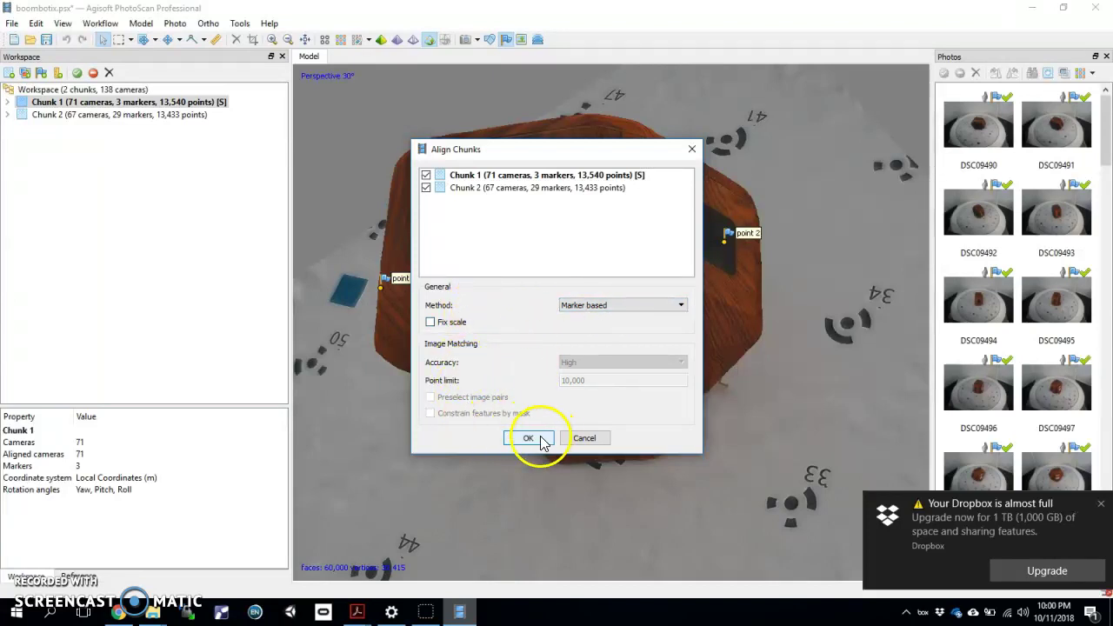
{"action": "left_click", "coordinate": [538, 438]}
Hide the marker positions and show both aligned chunks together in the model view
{"action": "left_click", "coordinate": [511, 44]}
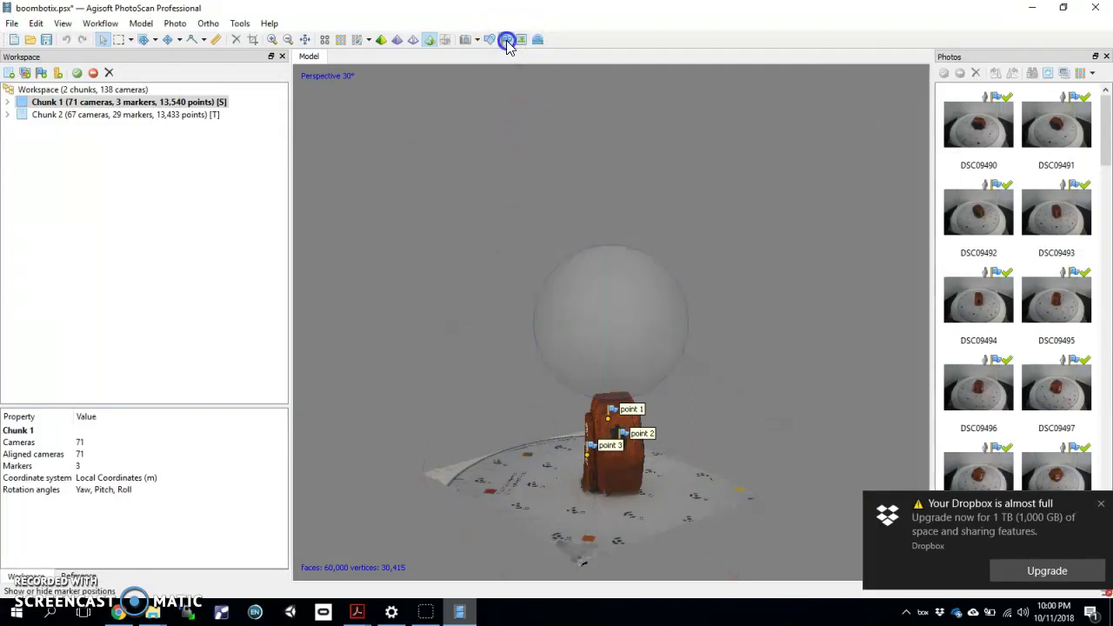
{"action": "left_click", "coordinate": [508, 40]}
{"action": "left_click", "coordinate": [538, 40]}
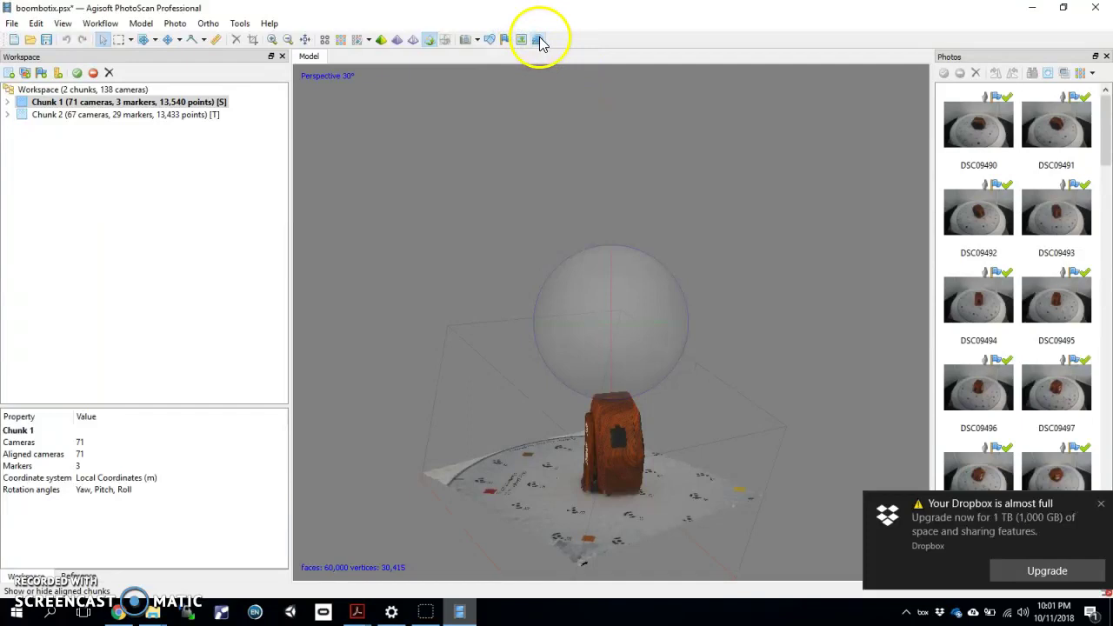
{"action": "left_click", "coordinate": [539, 40]}
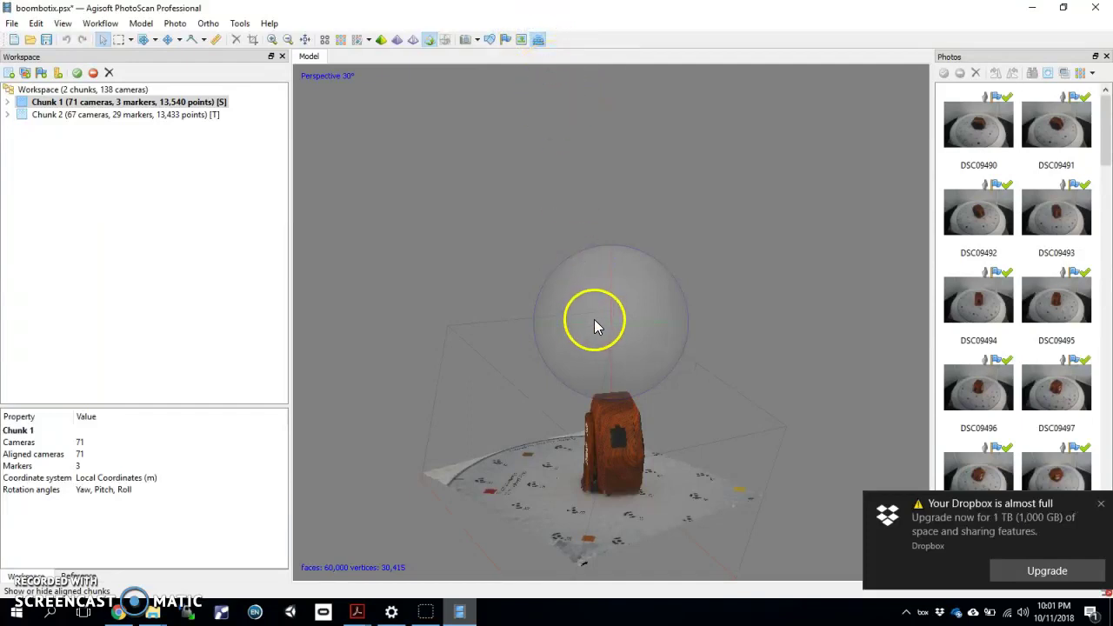
Examine the overlapping textured models from several sides to judge how well the two chunks fit together
{"action": "left_click_drag", "start_coordinate": [599, 343], "coordinate": [607, 358]}
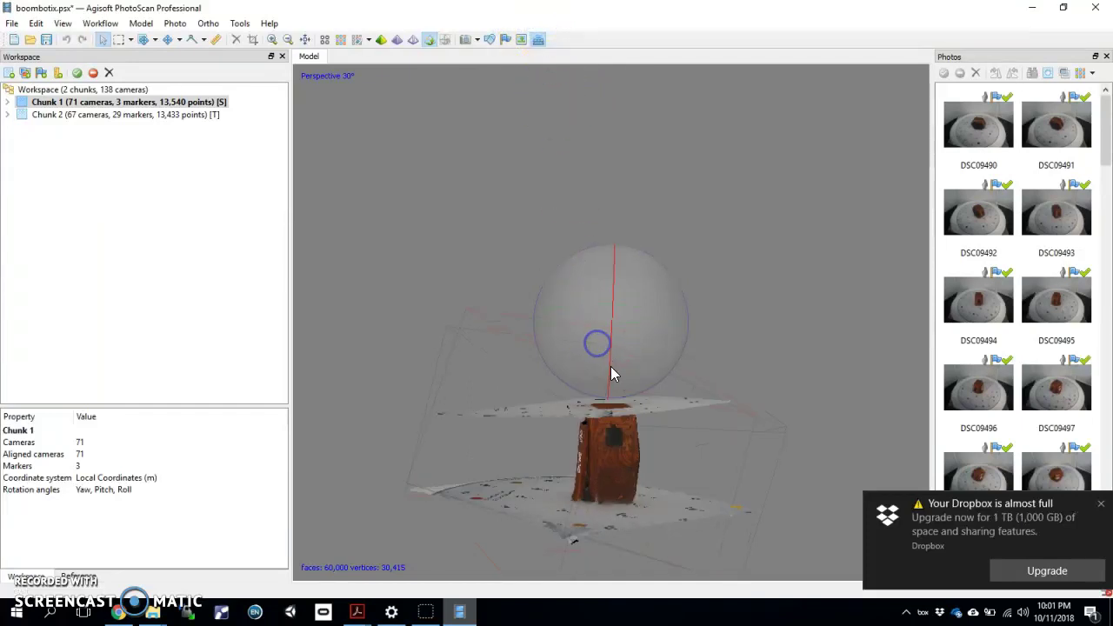
{"action": "left_click_drag", "start_coordinate": [613, 409], "coordinate": [521, 313]}
{"action": "left_click_drag", "start_coordinate": [641, 321], "coordinate": [590, 286]}
{"action": "left_click_drag", "start_coordinate": [623, 347], "coordinate": [646, 355]}
{"action": "scroll", "coordinate": [606, 350], "scroll_direction": "up", "scroll_amount": 3}
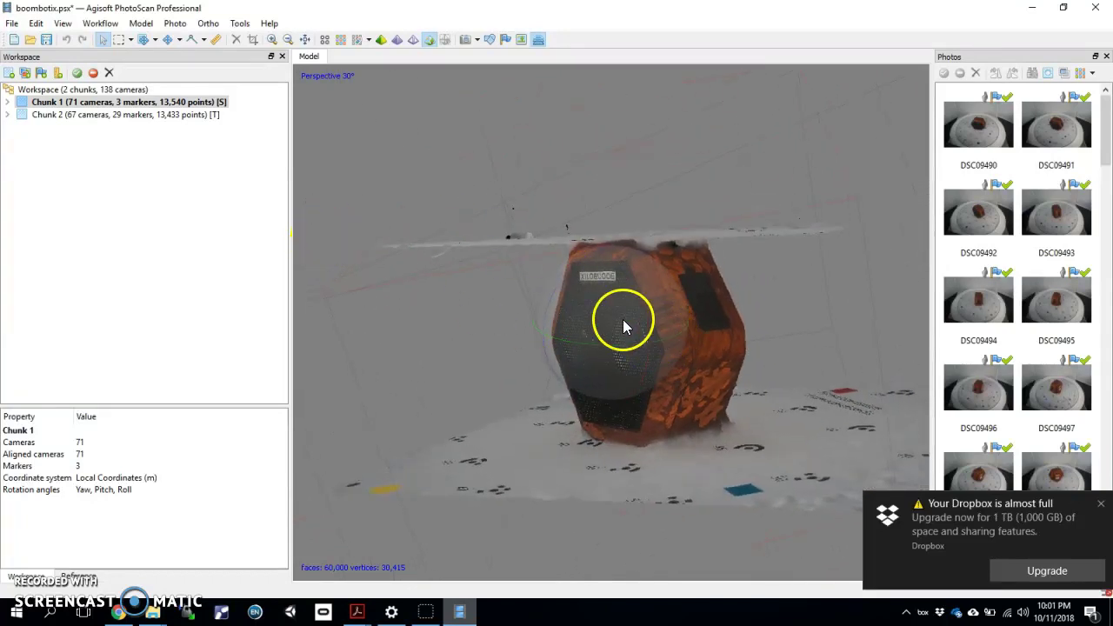
{"action": "left_click_drag", "start_coordinate": [621, 316], "coordinate": [636, 369]}
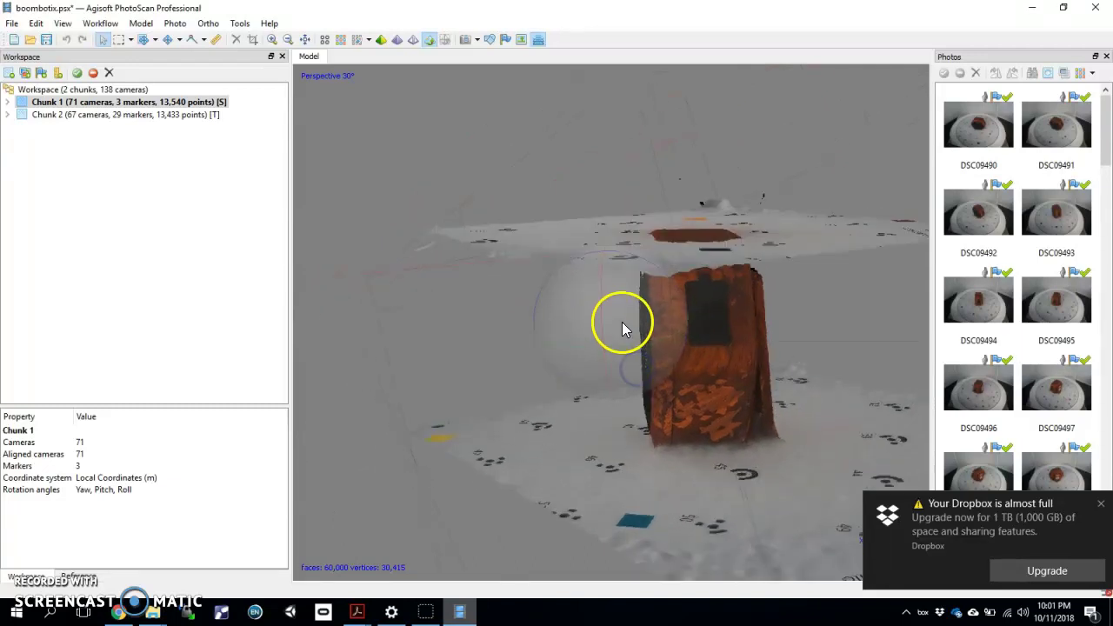
{"action": "left_click_drag", "start_coordinate": [622, 329], "coordinate": [623, 326]}
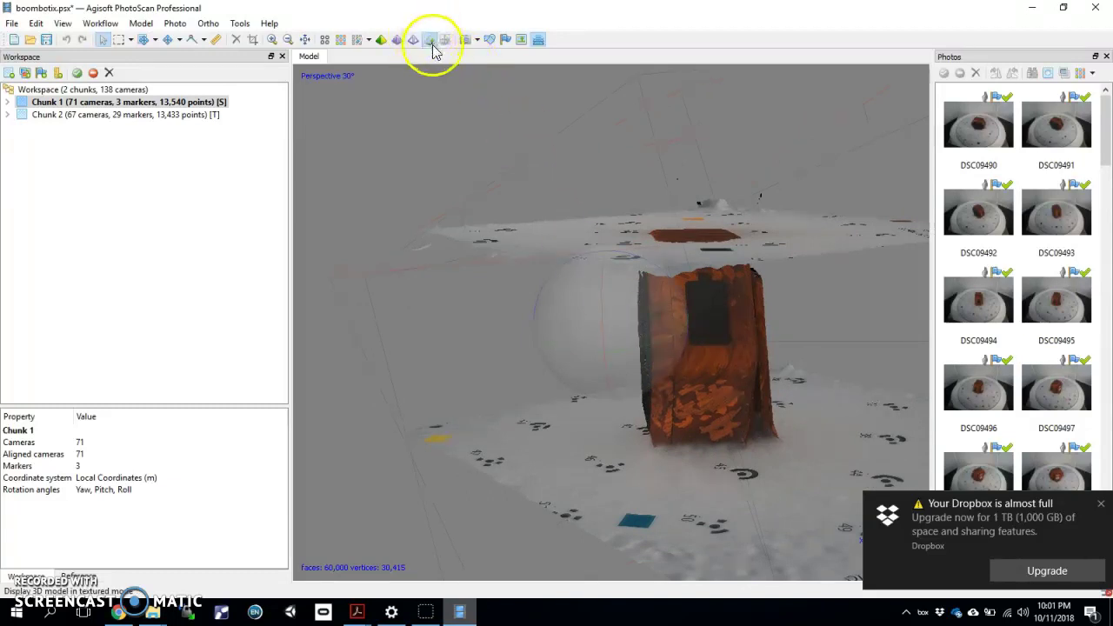
Display the dense clouds in place of the textured models, and show only Chunk 1 by hiding the other aligned chunk
{"action": "left_click", "coordinate": [345, 41]}
{"action": "left_click_drag", "start_coordinate": [640, 313], "coordinate": [622, 295]}
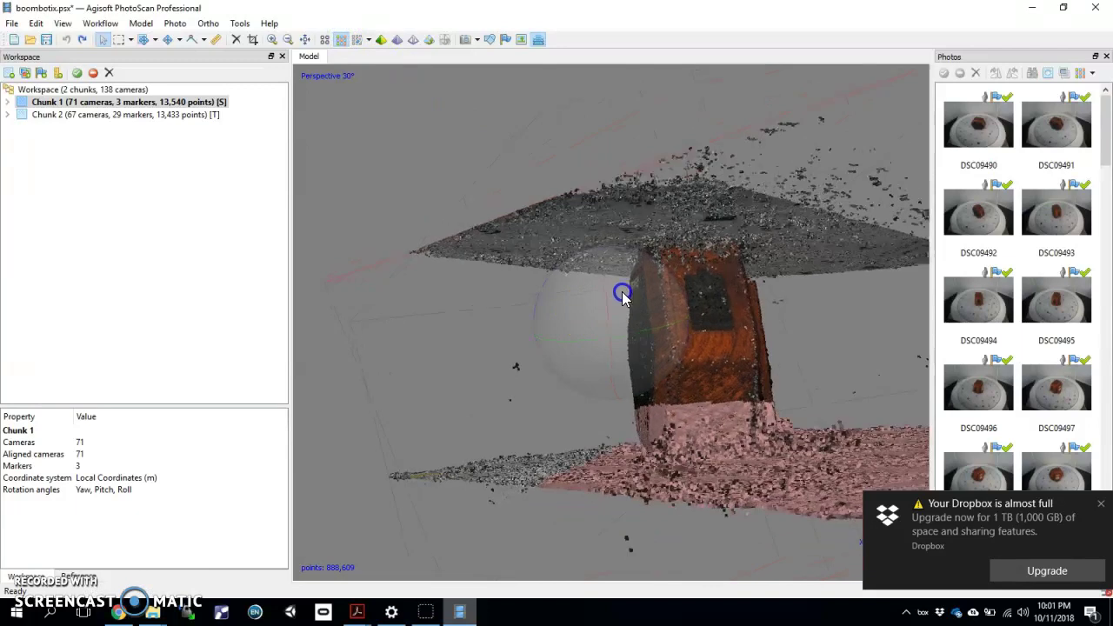
{"action": "left_click_drag", "start_coordinate": [634, 364], "coordinate": [585, 354]}
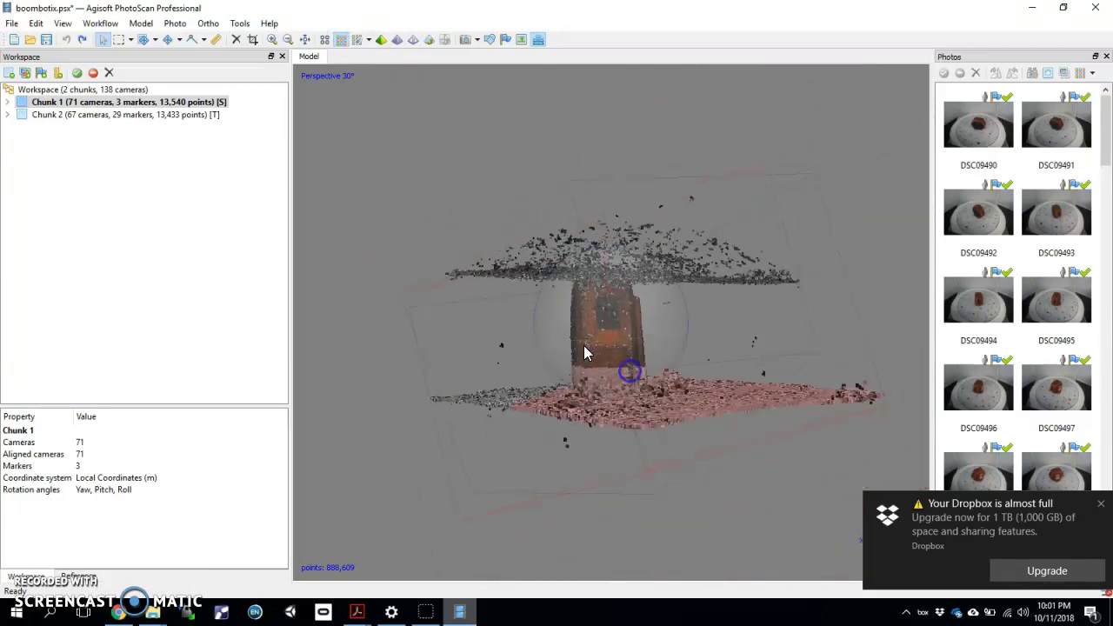
{"action": "left_click", "coordinate": [542, 39]}
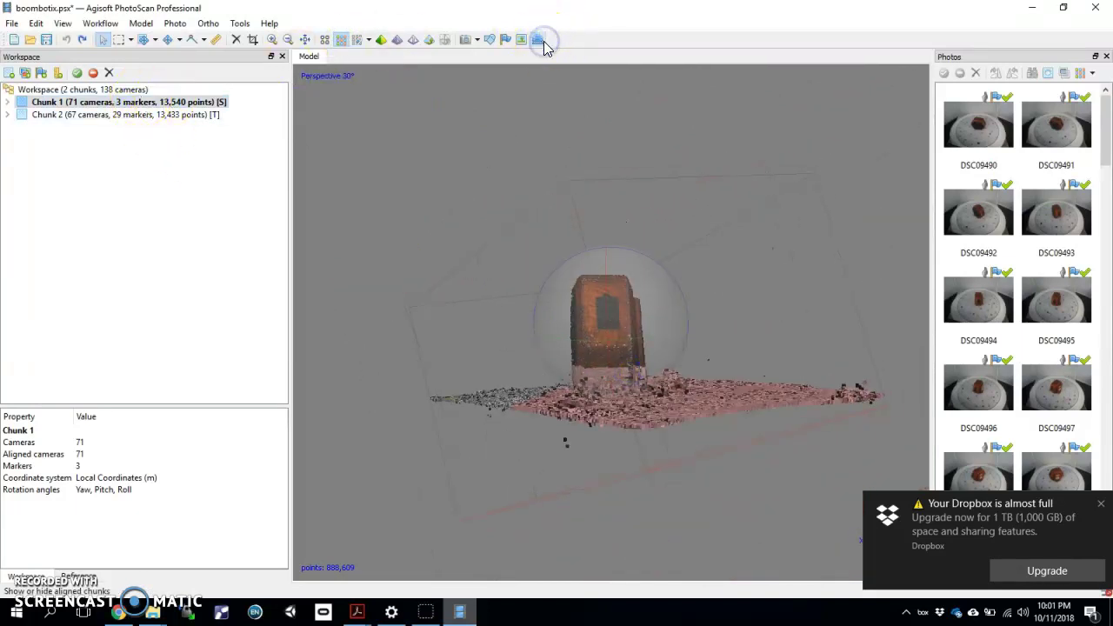
{"action": "left_click", "coordinate": [543, 42]}
{"action": "left_click", "coordinate": [541, 40]}
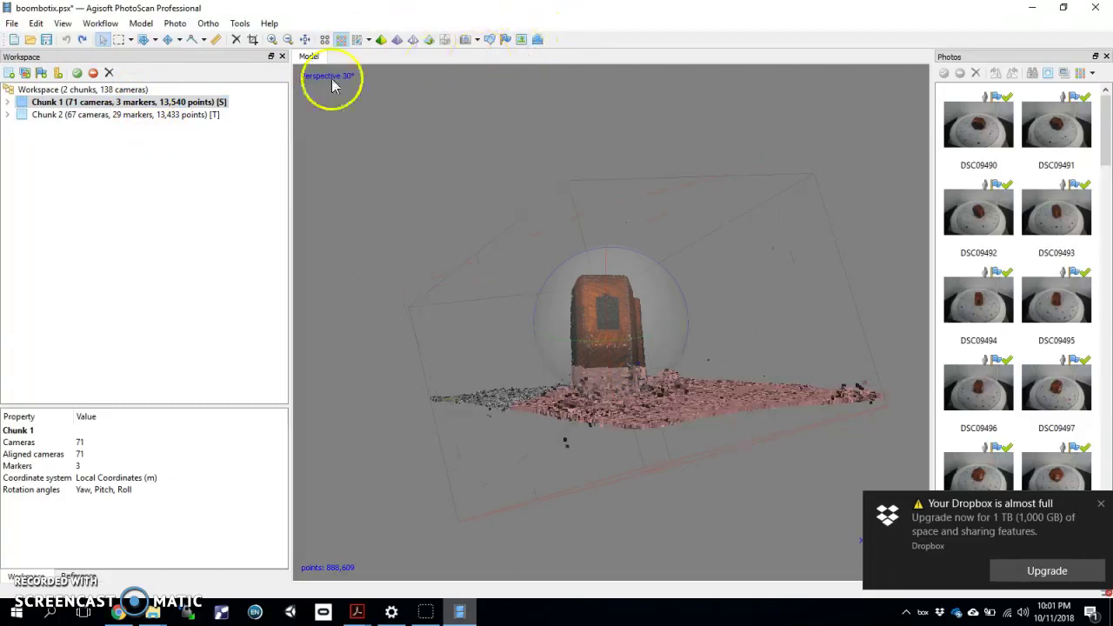
Delete the turntable surface and the lowest part of the speaker from Chunk 1's dense cloud with rectangular selections
{"action": "left_click", "coordinate": [118, 39]}
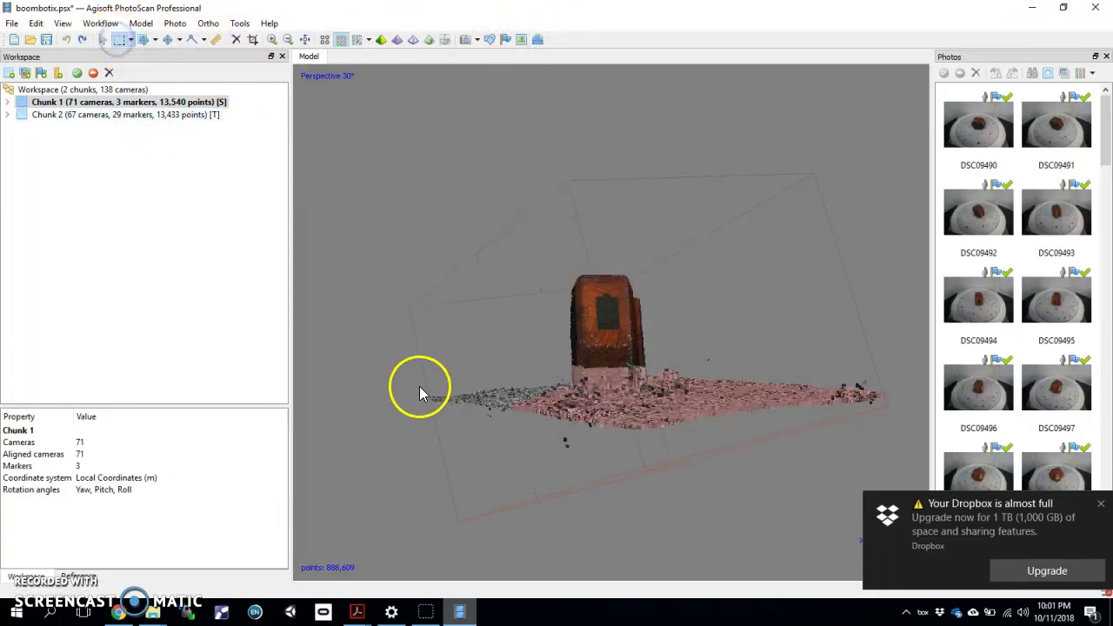
{"action": "left_click_drag", "start_coordinate": [420, 394], "coordinate": [924, 544]}
{"action": "key", "text": "Delete"}
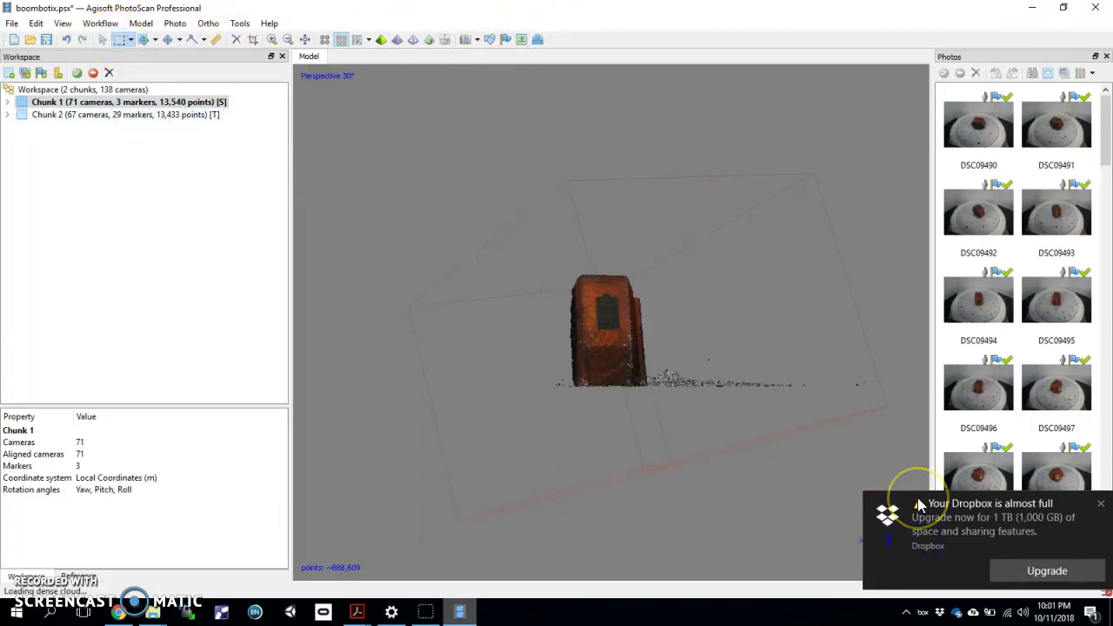
{"action": "left_click_drag", "start_coordinate": [551, 372], "coordinate": [831, 466]}
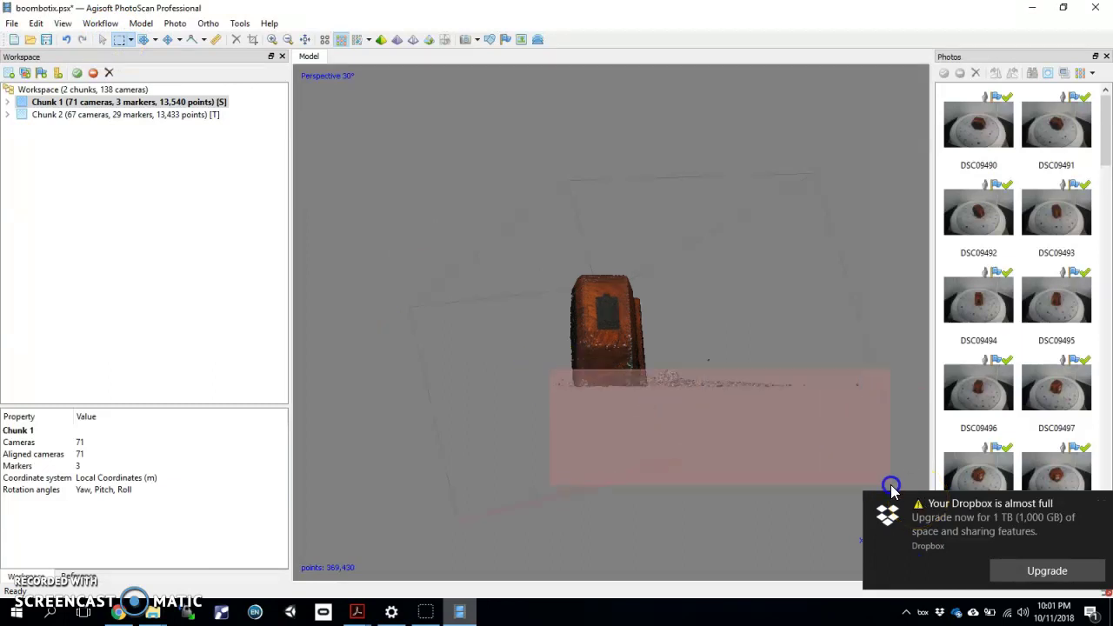
{"action": "left_click_drag", "start_coordinate": [891, 487], "coordinate": [898, 483]}
{"action": "key", "text": "Delete"}
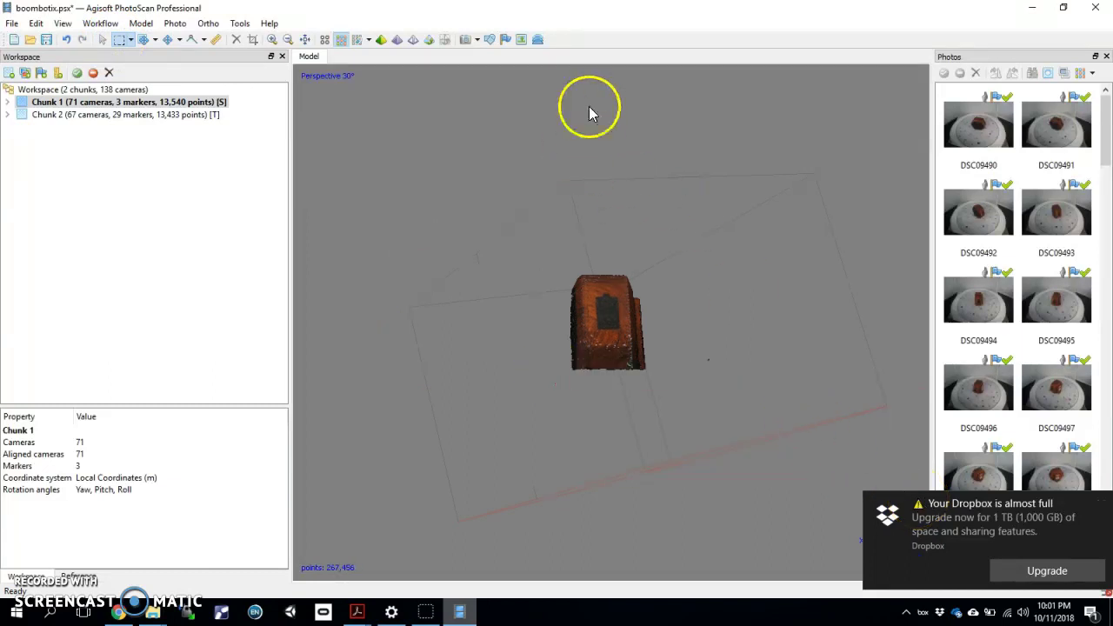
Compare the dense clouds of both chunks, and leave Chunk 2 active with the other aligned chunk hidden
{"action": "left_click", "coordinate": [539, 39]}
{"action": "left_click", "coordinate": [539, 39]}
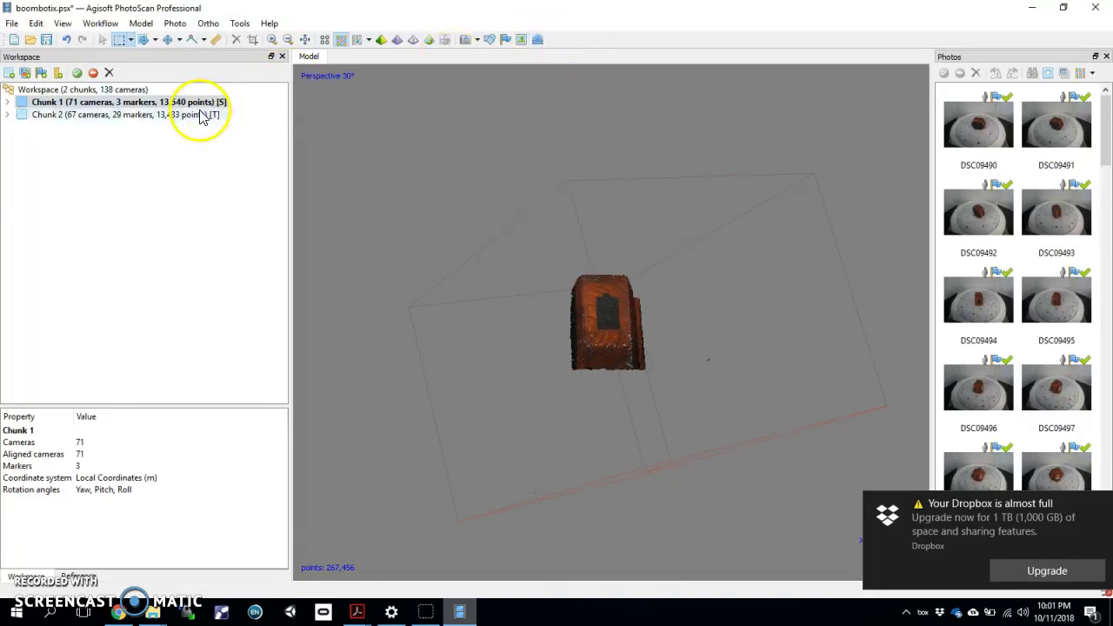
{"action": "double_click", "coordinate": [200, 115]}
{"action": "left_click", "coordinate": [539, 39]}
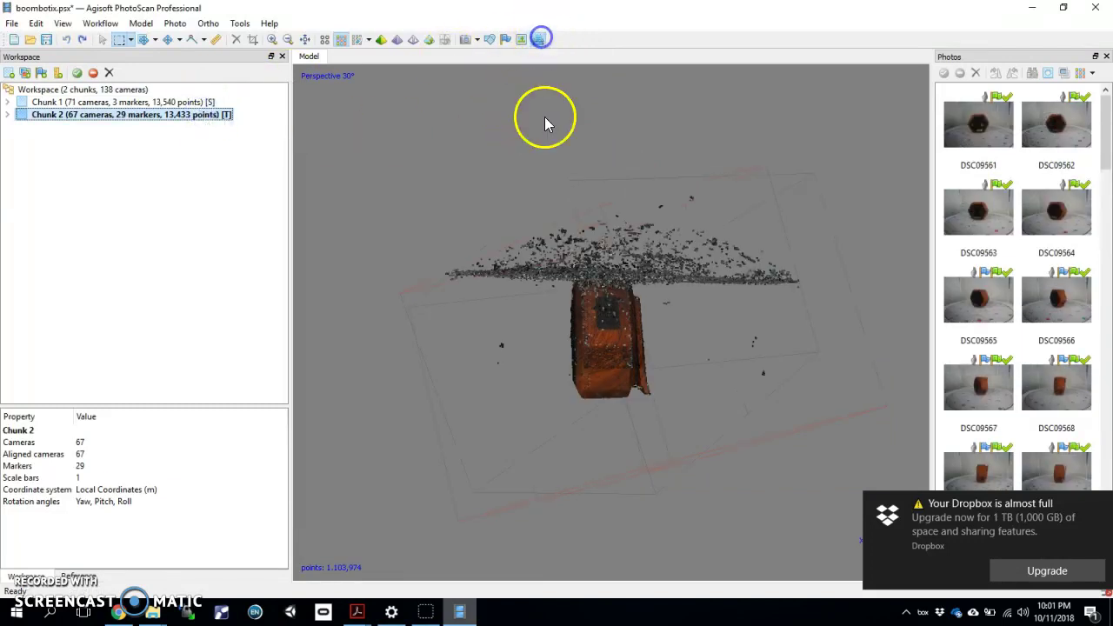
{"action": "left_click", "coordinate": [539, 41]}
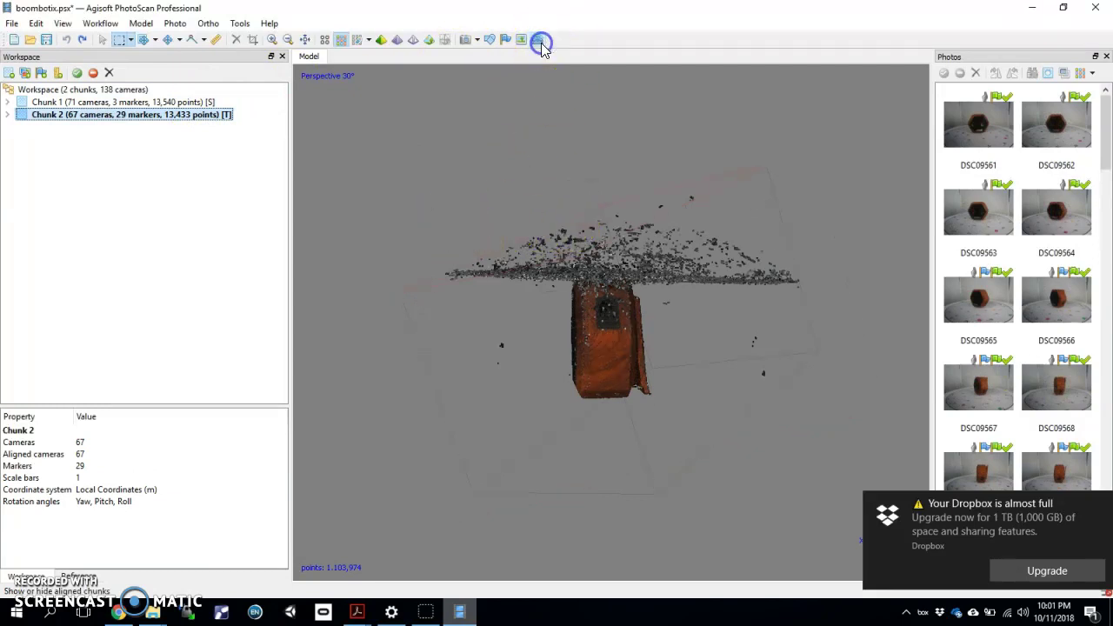
{"action": "double_click", "coordinate": [187, 102]}
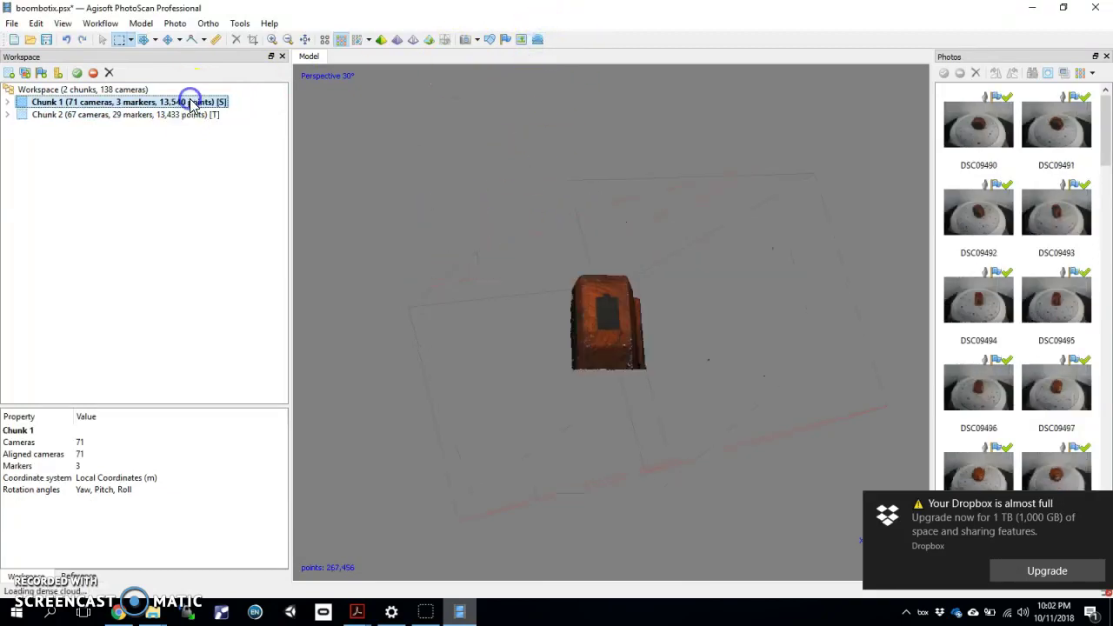
{"action": "double_click", "coordinate": [179, 115]}
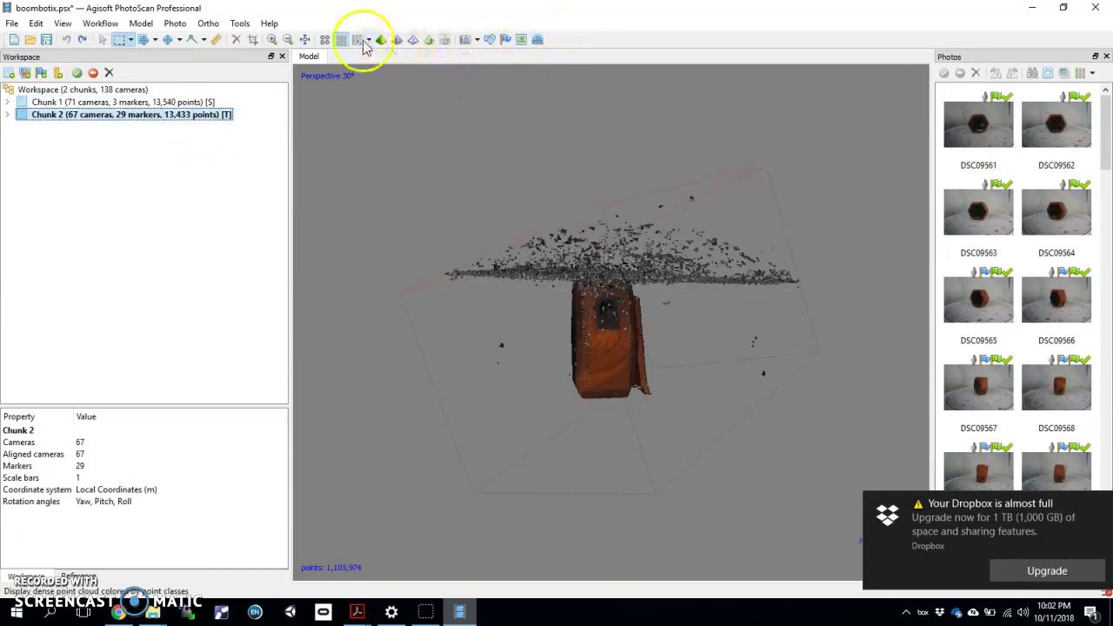
Delete the turntable surface and upper part of the speaker from Chunk 2's dense cloud, and show both aligned chunks together
{"action": "left_click_drag", "start_coordinate": [426, 204], "coordinate": [847, 316]}
{"action": "key", "text": "Delete"}
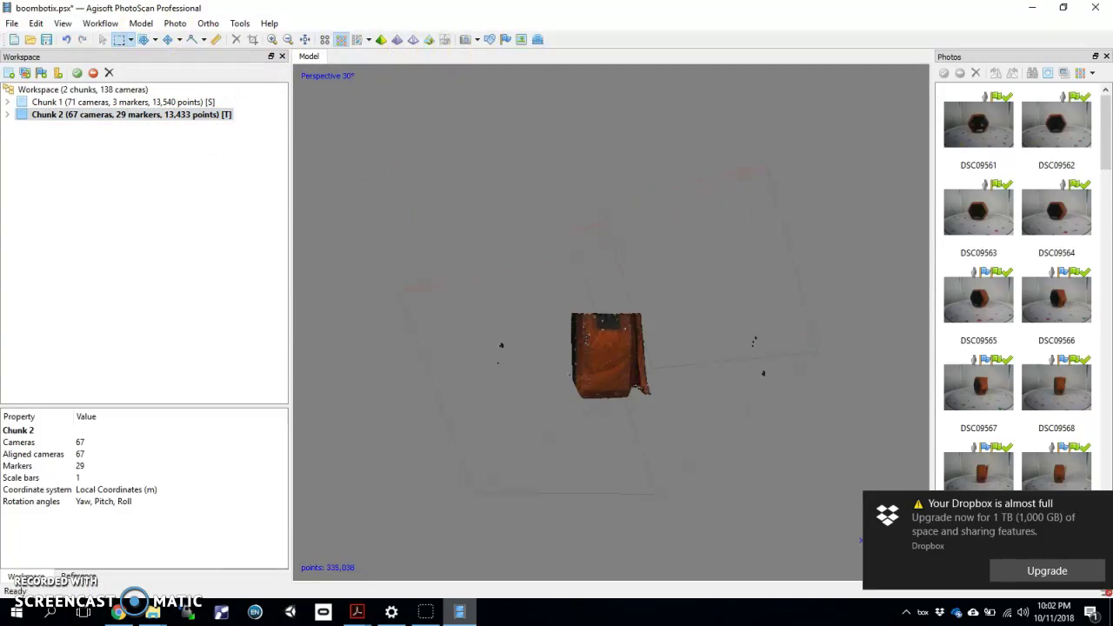
{"action": "left_click", "coordinate": [540, 40]}
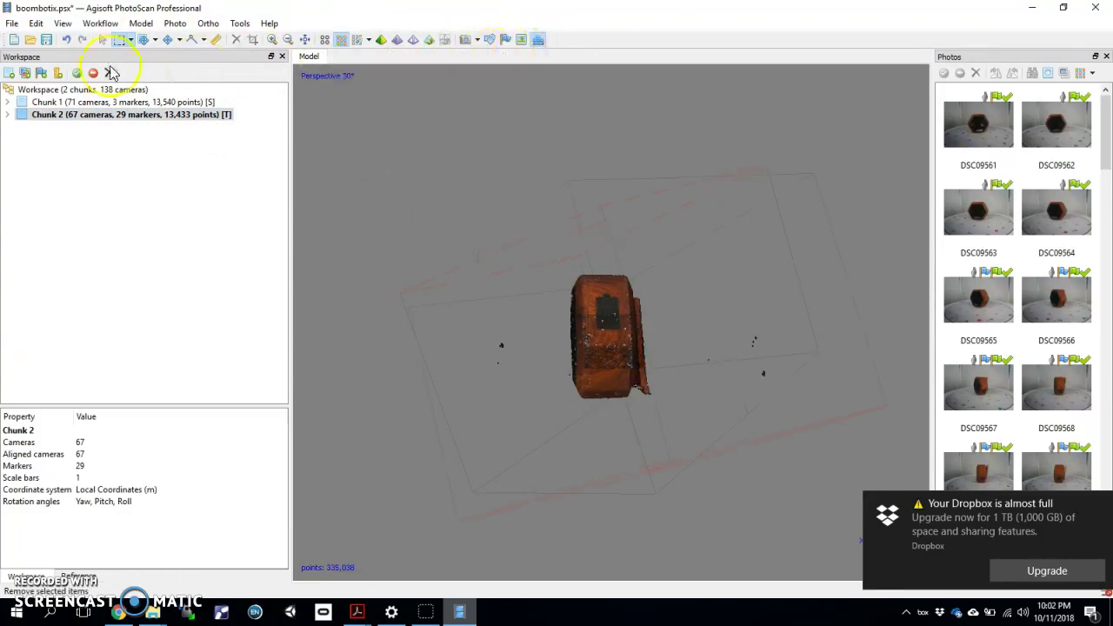
Merge Chunk 1 and Chunk 2 with only their dense clouds combined, and activate the merged chunk
{"action": "left_click", "coordinate": [139, 23]}
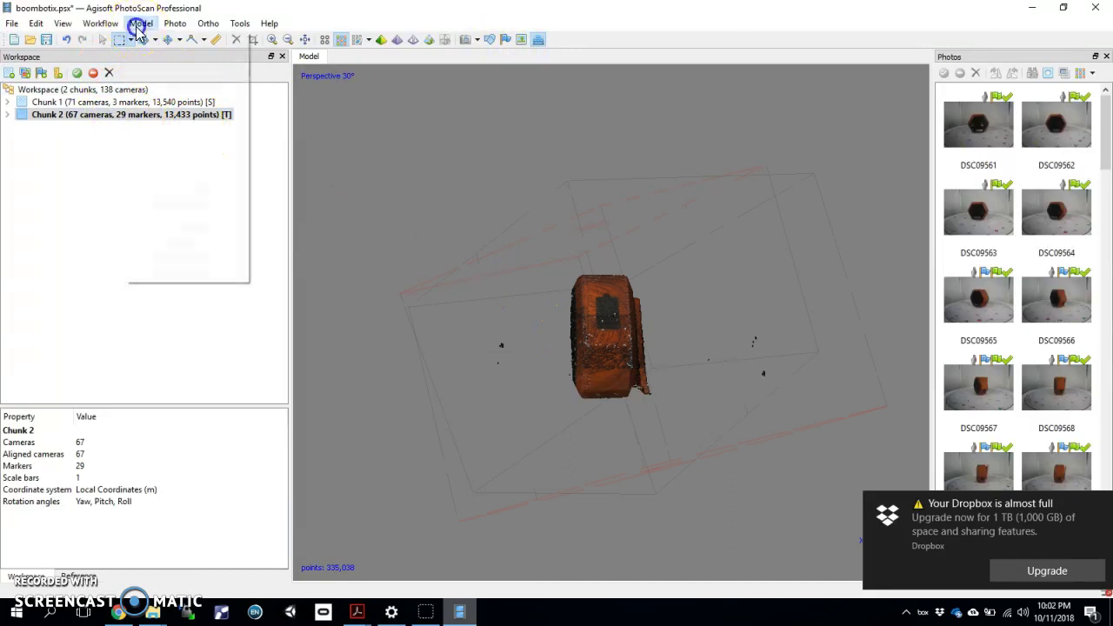
{"action": "left_click", "coordinate": [100, 23]}
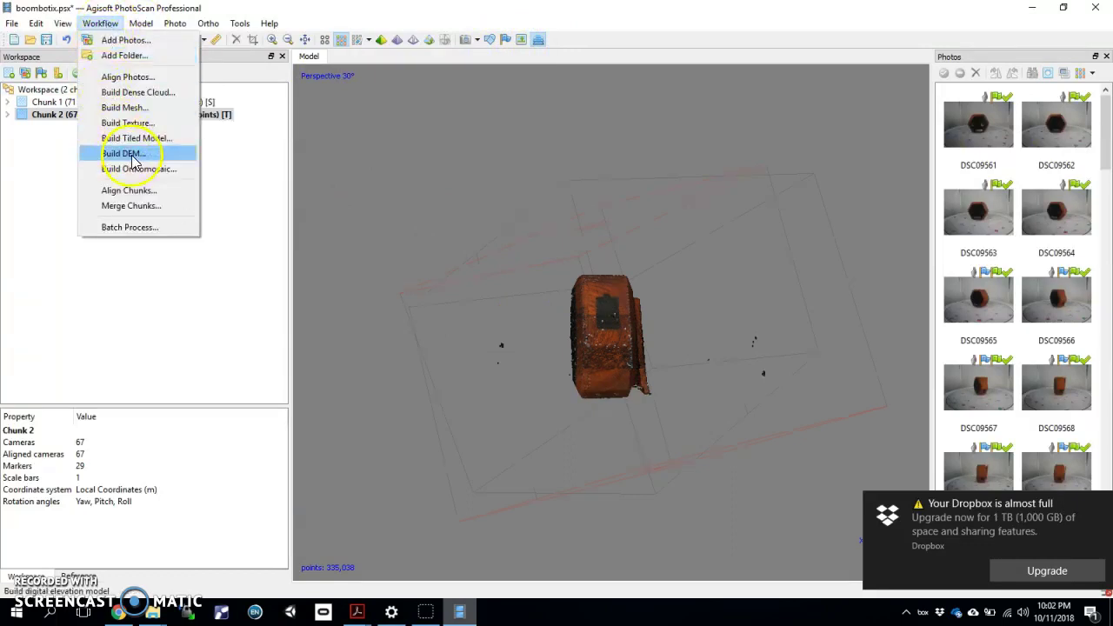
{"action": "left_click", "coordinate": [139, 205]}
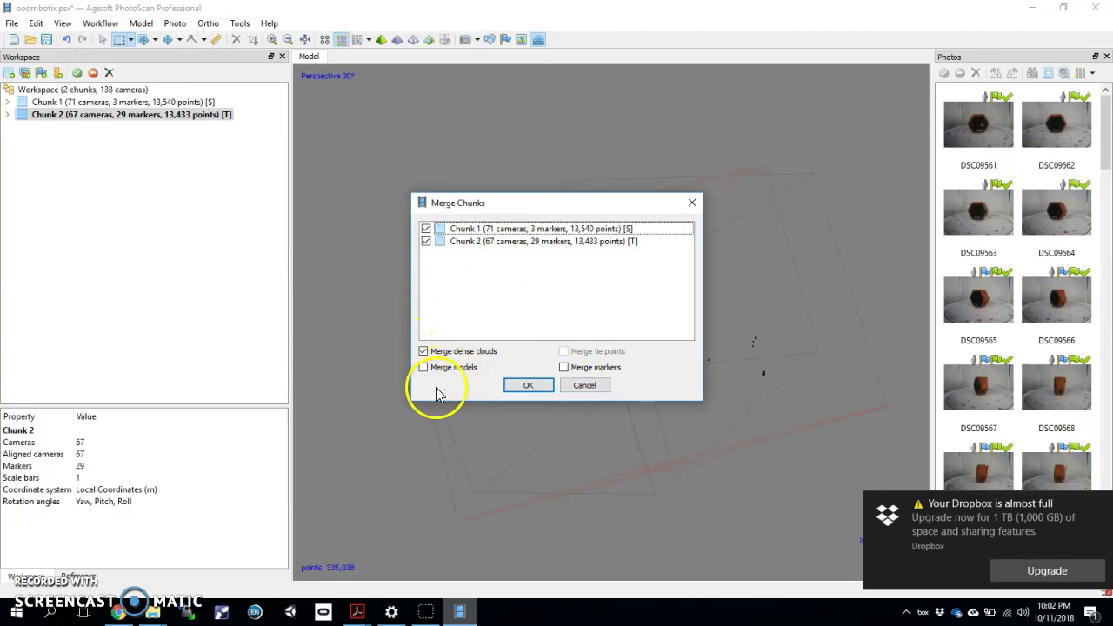
{"action": "left_click", "coordinate": [528, 385]}
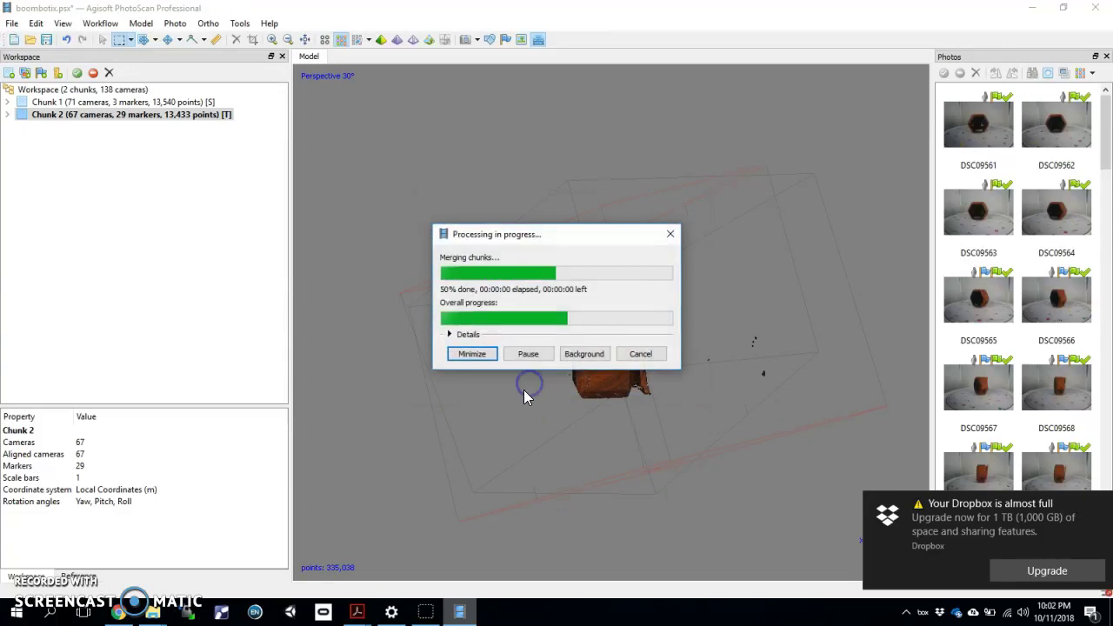
{"action": "left_click", "coordinate": [117, 127]}
{"action": "double_click", "coordinate": [117, 127]}
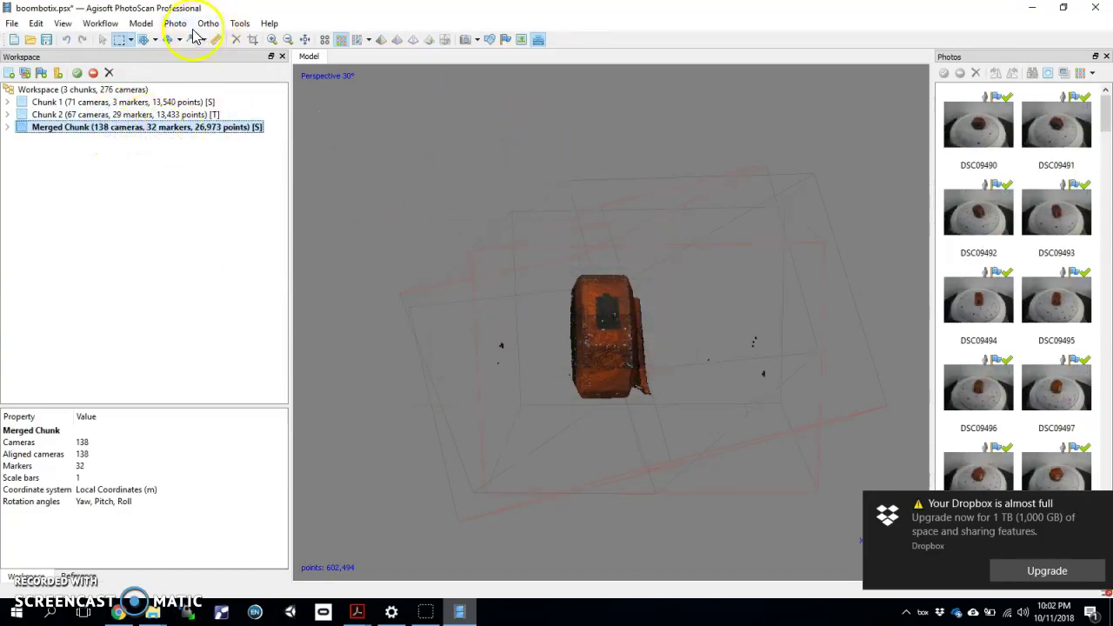
{"action": "left_click", "coordinate": [101, 24]}
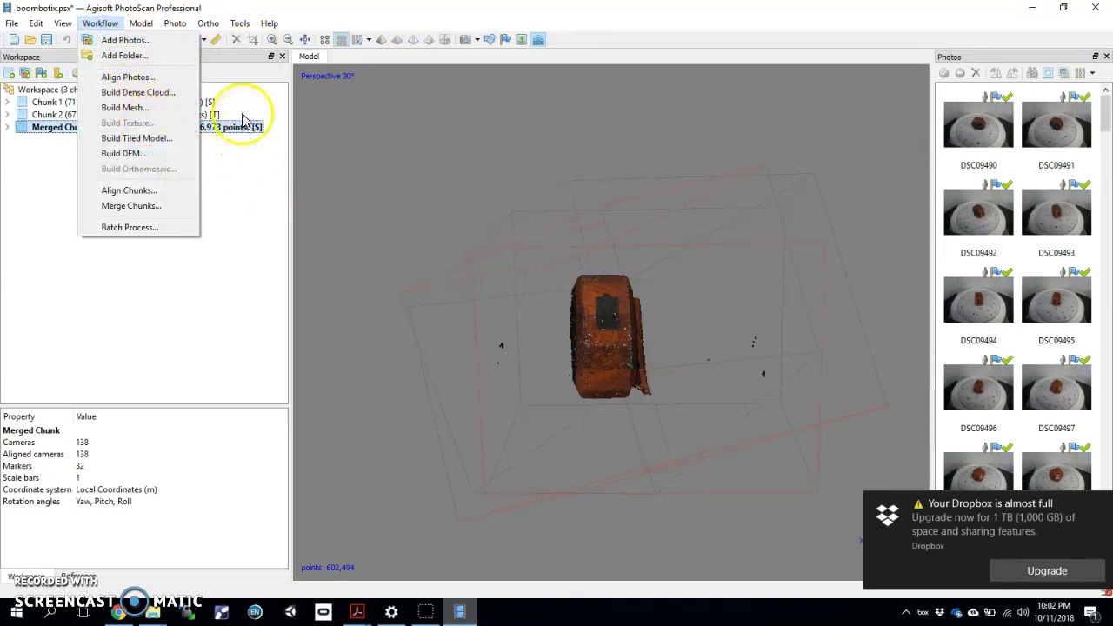
{"action": "left_click", "coordinate": [246, 202]}
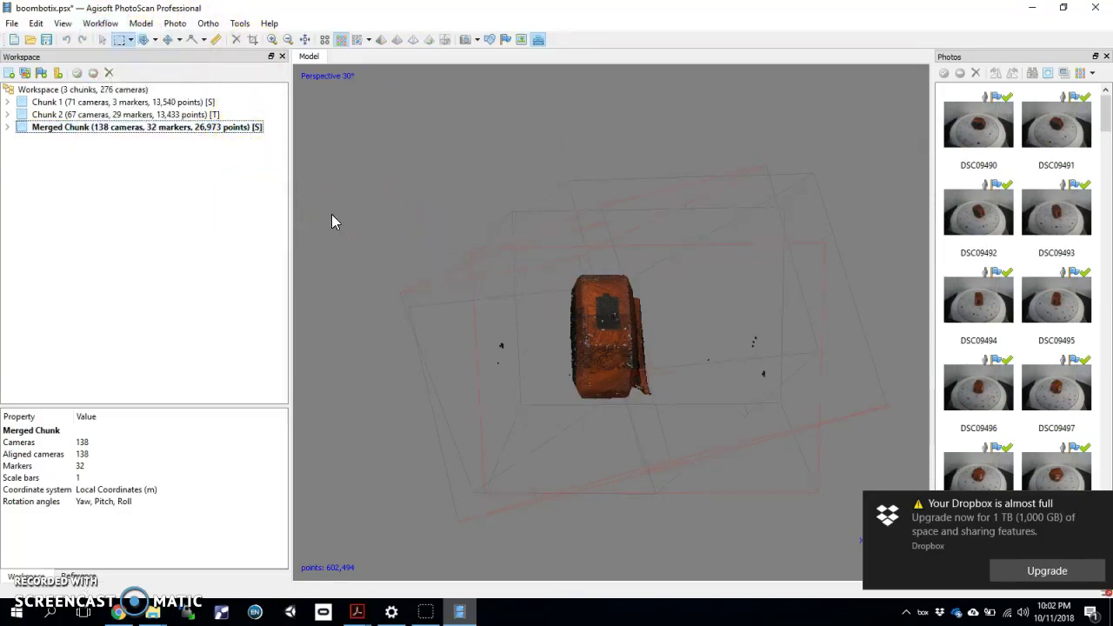
{"action": "left_click", "coordinate": [356, 228]}
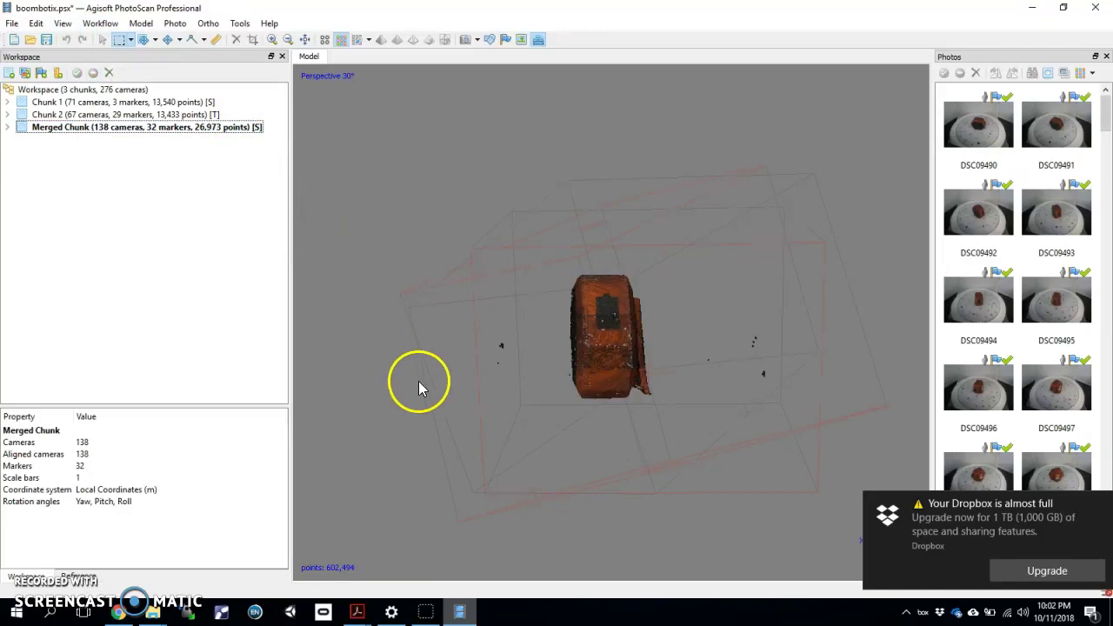